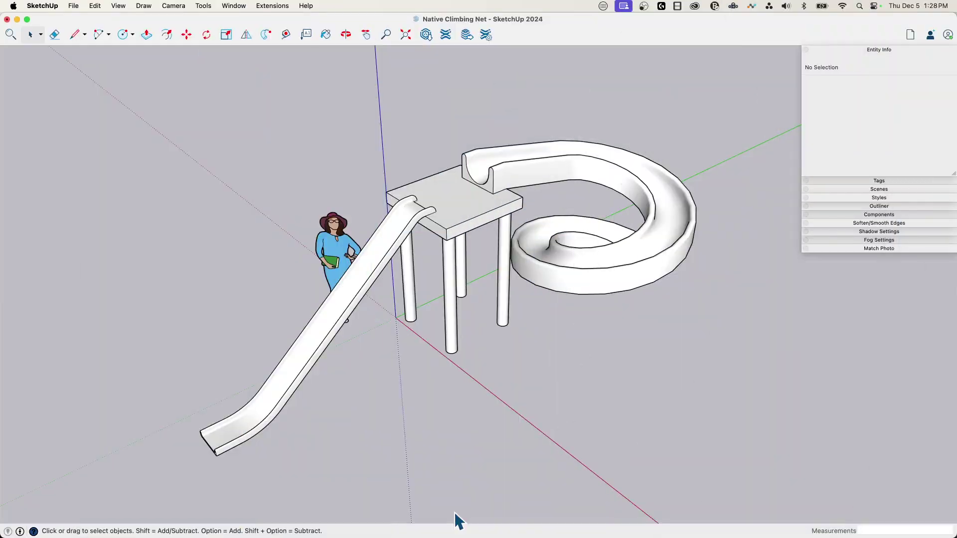
Draw a 4' line along the platform's lower edge on the open side, from corner to corner.
{"action": "middle_click_drag", "start_coordinate": [411, 360], "coordinate": [348, 228]}
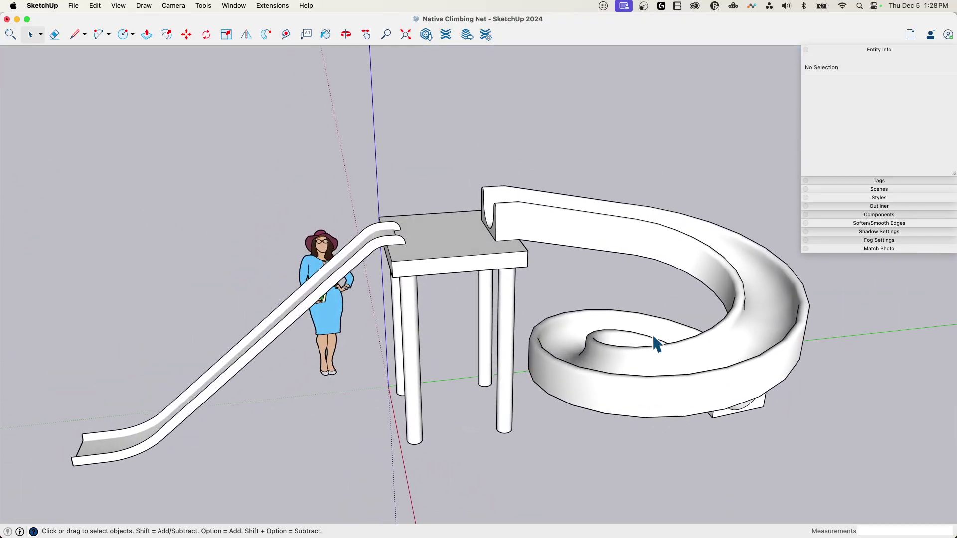
{"action": "middle_click_drag", "start_coordinate": [491, 279], "coordinate": [493, 305]}
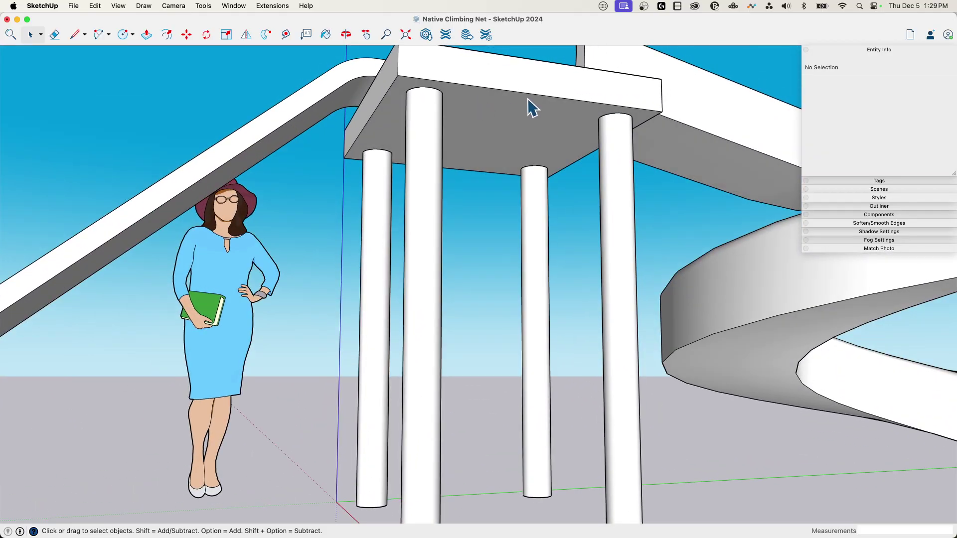
{"action": "key", "text": "l"}
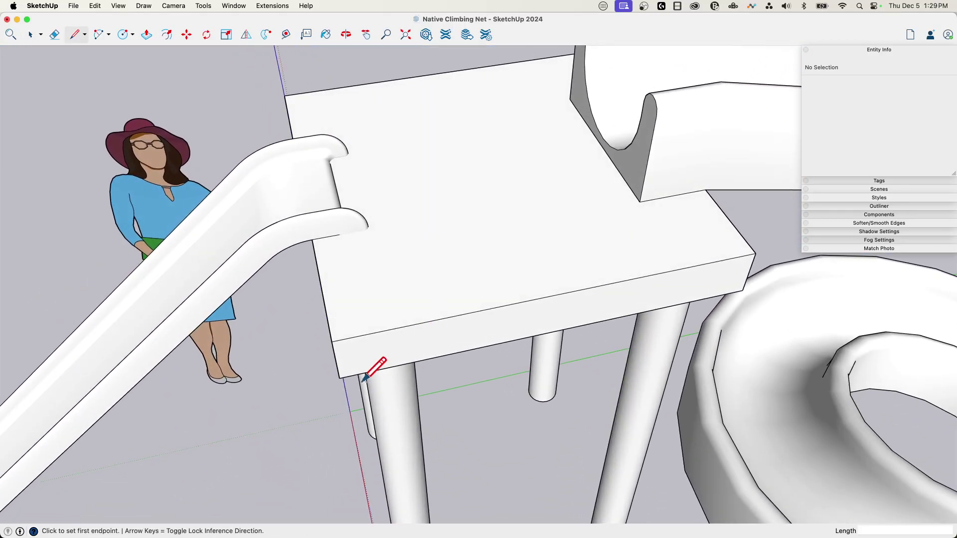
{"action": "left_click", "coordinate": [339, 378]}
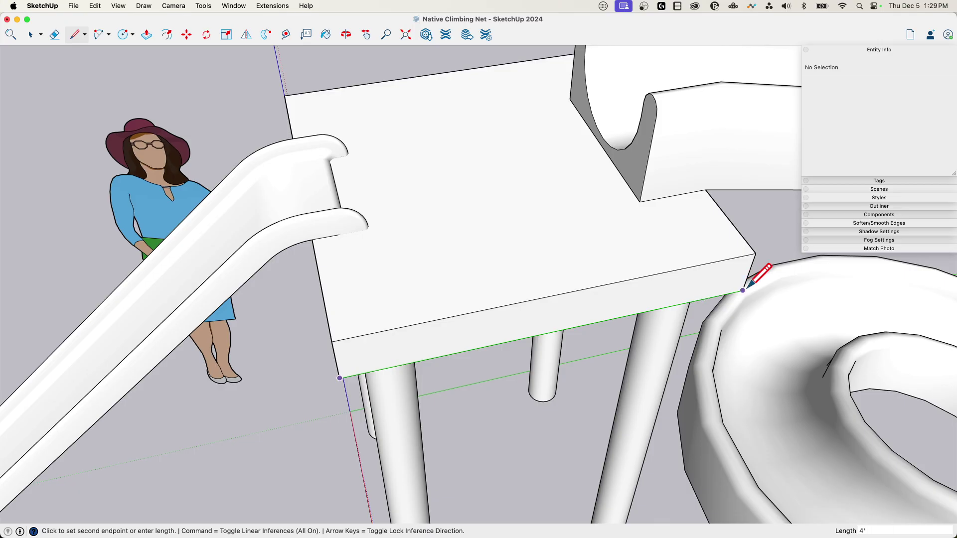
{"action": "left_click", "coordinate": [696, 301]}
Divide the line along the platform's lower edge into 5 equal segments.
{"action": "key", "text": "space"}
{"action": "left_click", "coordinate": [420, 251]}
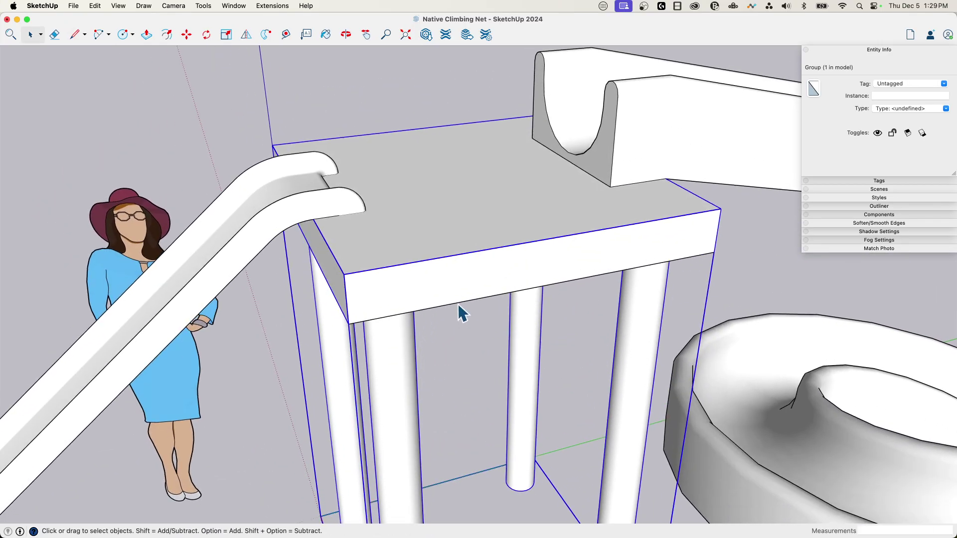
{"action": "double_click", "coordinate": [458, 303]}
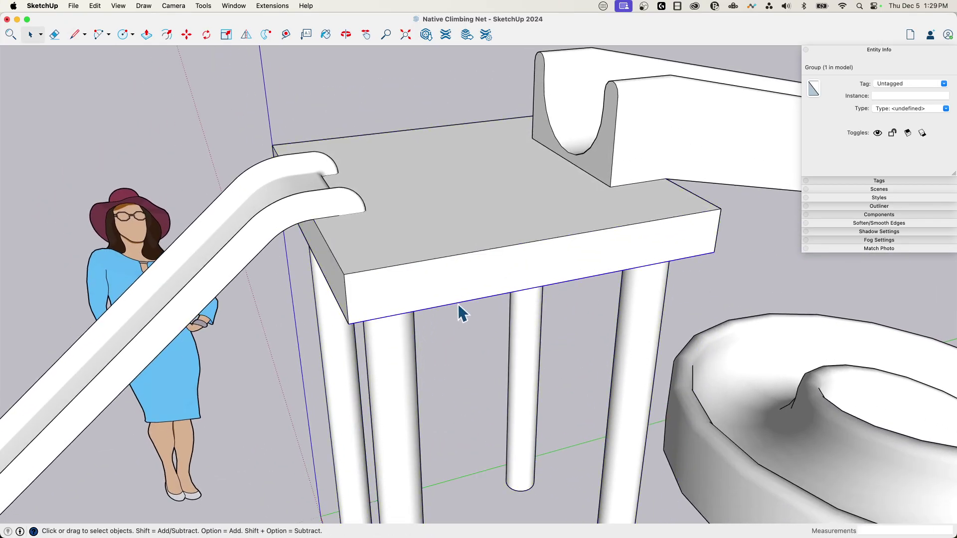
{"action": "right_click", "coordinate": [456, 302]}
{"action": "left_click", "coordinate": [481, 370]}
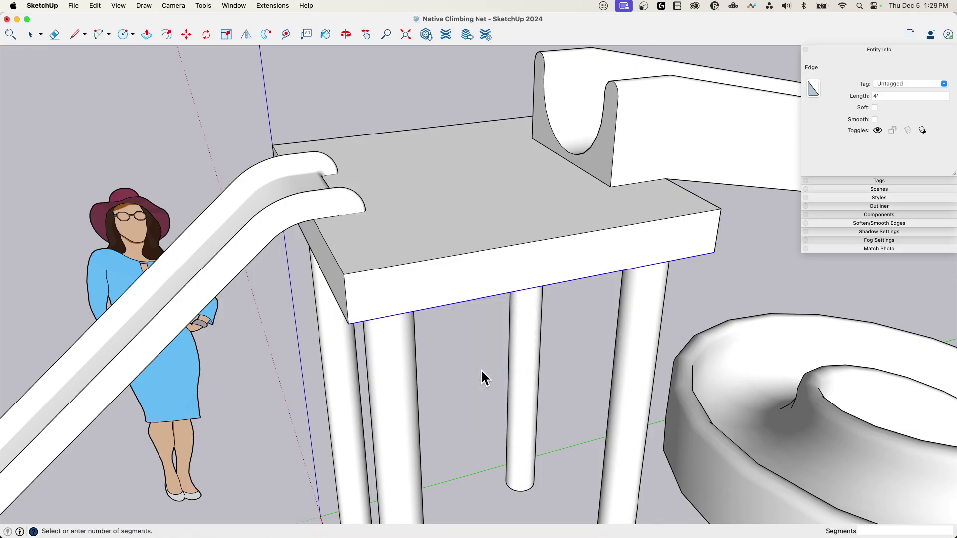
{"action": "left_click", "coordinate": [446, 372]}
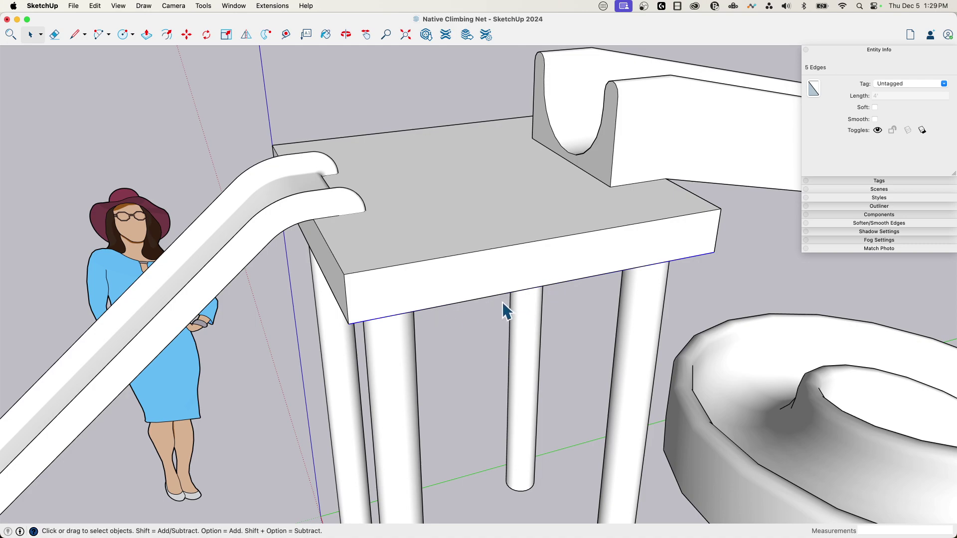
Draw a 6' vertical line from the first division point to ground level, continuing outward from the platform along the red axis.
{"action": "key", "text": "l"}
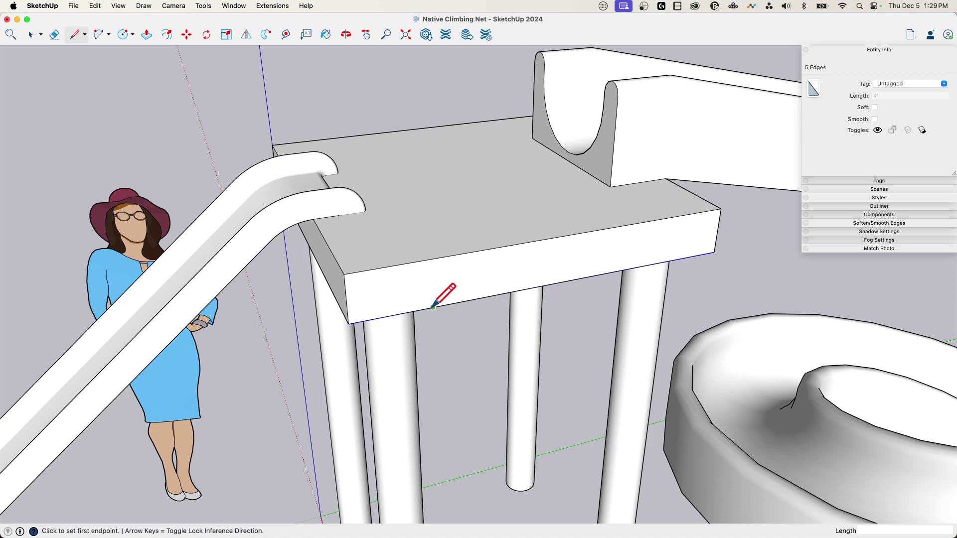
{"action": "left_click", "coordinate": [433, 307]}
{"action": "scroll", "coordinate": [441, 296], "scroll_direction": "down", "scroll_amount": 5}
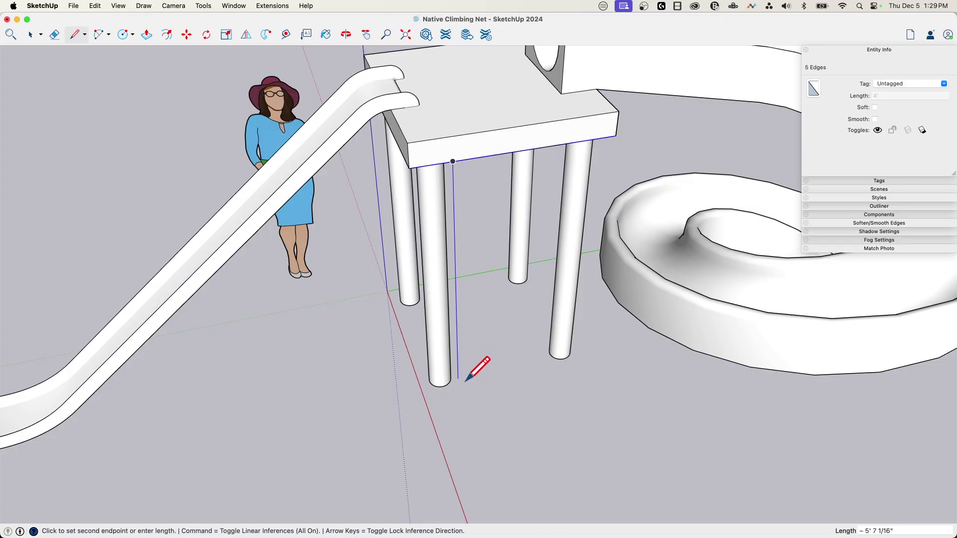
{"action": "key", "text": "Up"}
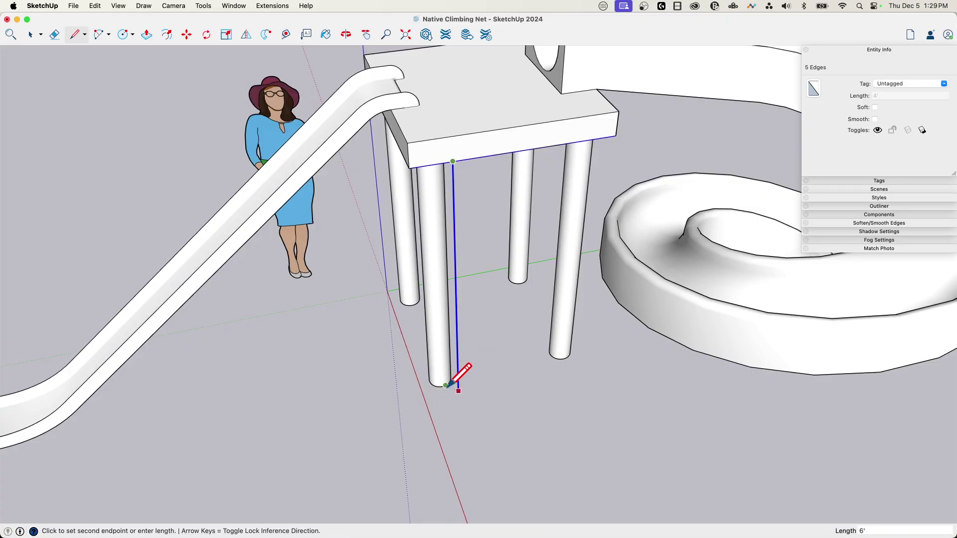
{"action": "left_click", "coordinate": [458, 391]}
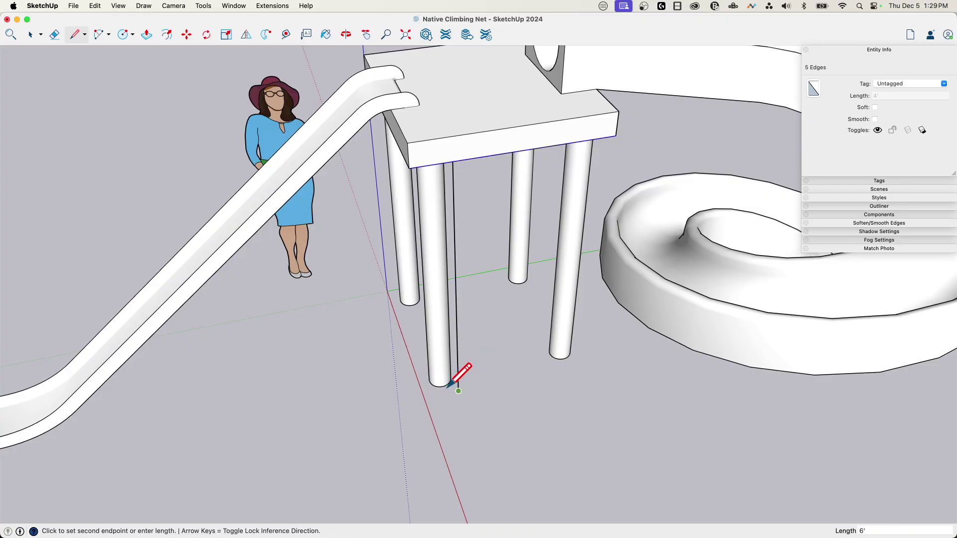
{"action": "left_click", "coordinate": [498, 493]}
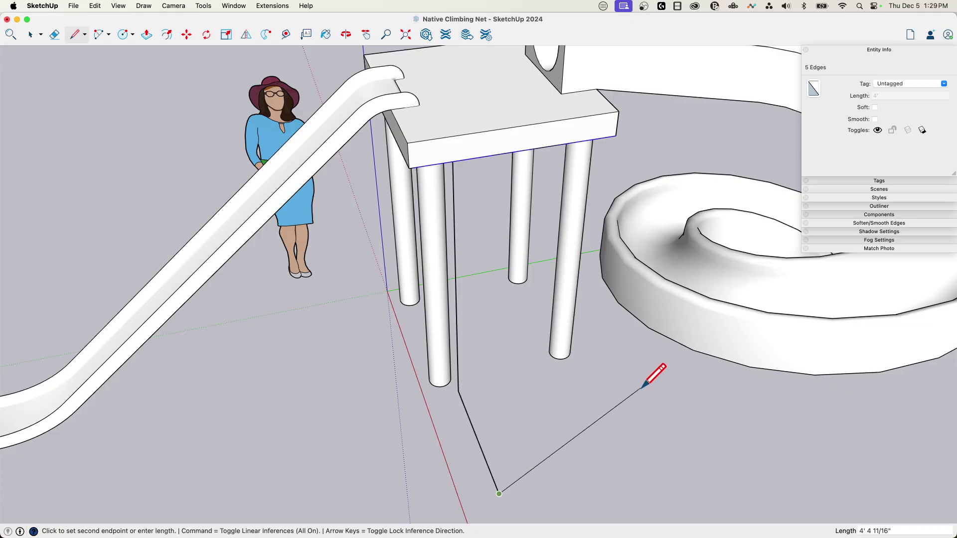
{"action": "key", "text": "space"}
Draw an arc from the upper part of the vertical line to the outer end of the ground line.
{"action": "mouse_move", "coordinate": [643, 386]}
{"action": "middle_mouse_down"}
{"action": "mouse_move", "coordinate": [626, 377]}
{"action": "mouse_move", "coordinate": [510, 438]}
{"action": "mouse_move", "coordinate": [470, 261]}
{"action": "mouse_move", "coordinate": [608, 508]}
{"action": "mouse_move", "coordinate": [464, 244]}
{"action": "middle_mouse_up"}
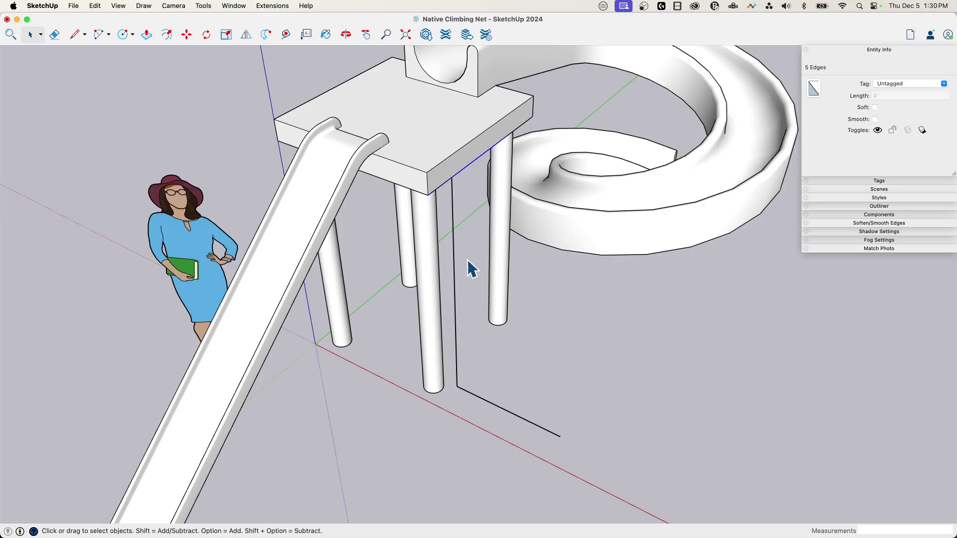
{"action": "key", "text": "a"}
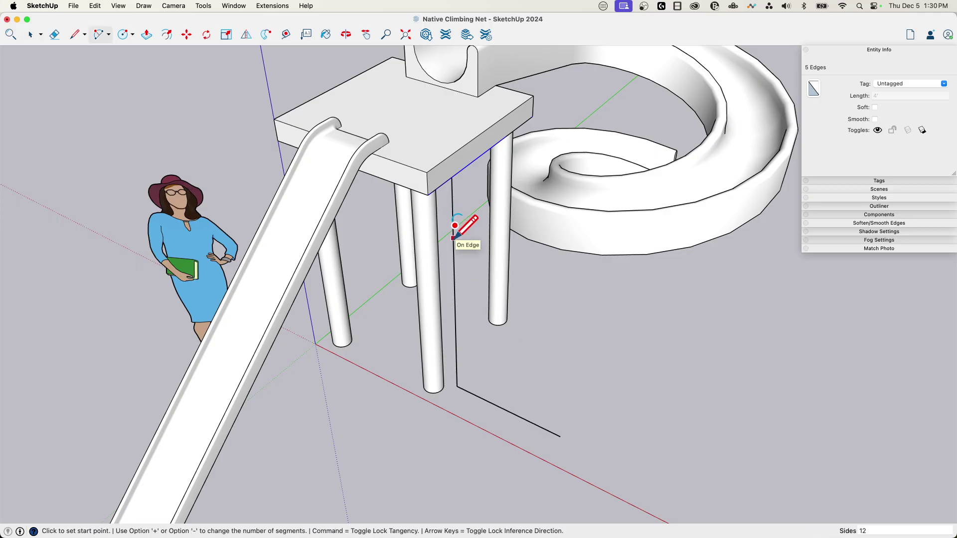
{"action": "left_click", "coordinate": [453, 238]}
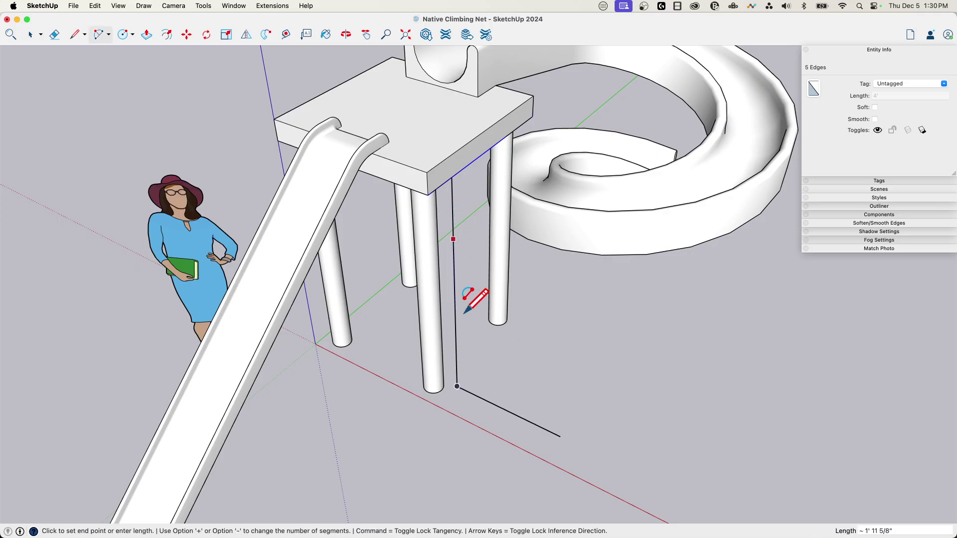
{"action": "left_click", "coordinate": [557, 434]}
{"action": "key", "text": "space"}
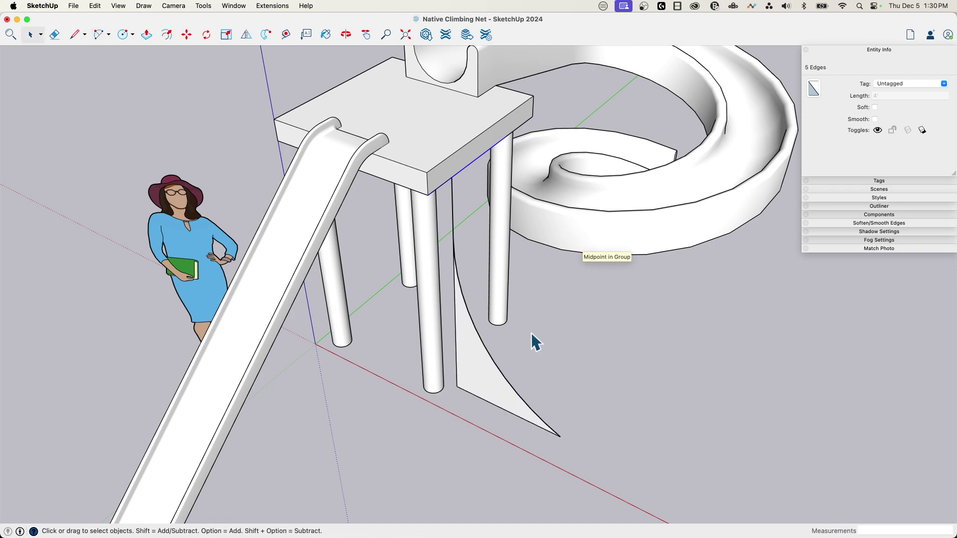
Delete the end segment of the divided line between the platform corner and the vertical line.
{"action": "middle_click_drag", "start_coordinate": [536, 343], "coordinate": [474, 149]}
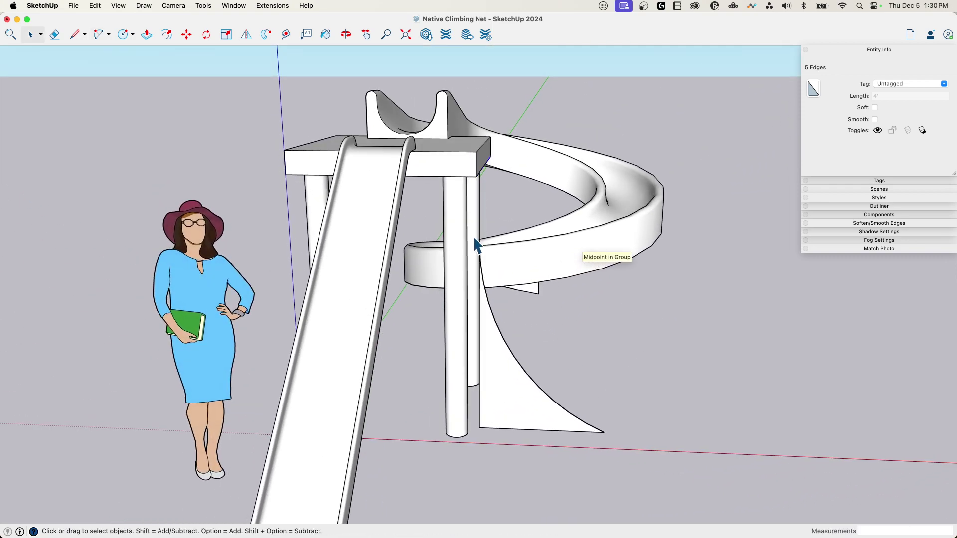
{"action": "middle_click_drag", "start_coordinate": [548, 387], "coordinate": [379, 138]}
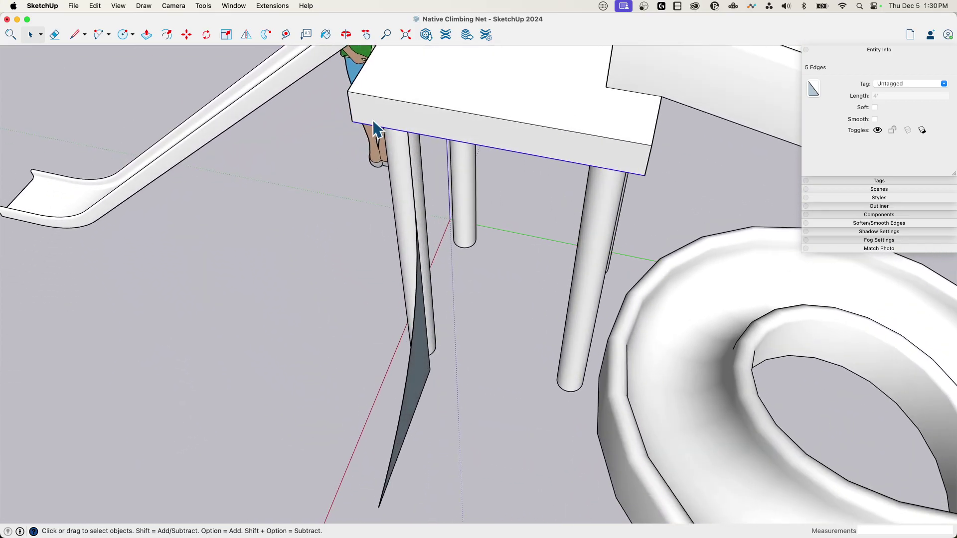
{"action": "left_click", "coordinate": [372, 126]}
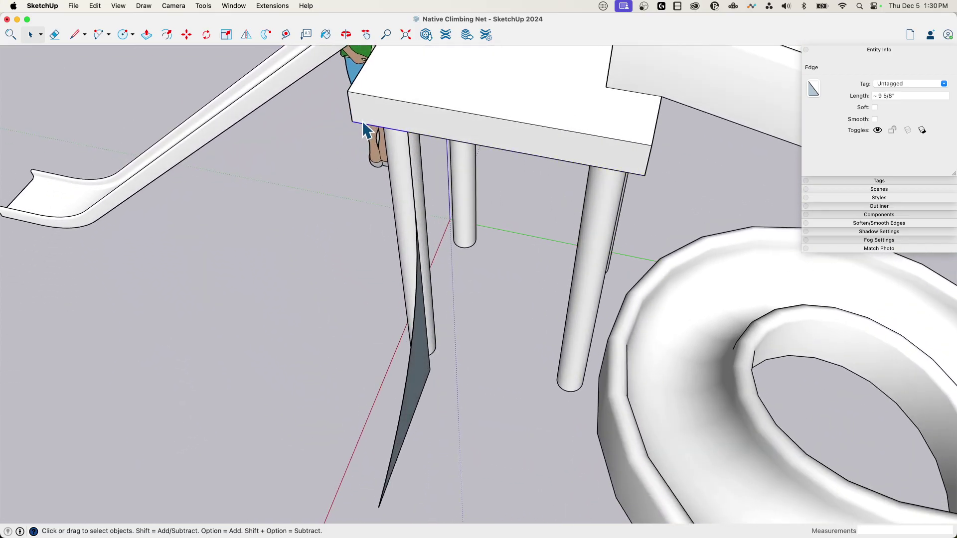
{"action": "left_click", "coordinate": [367, 124]}
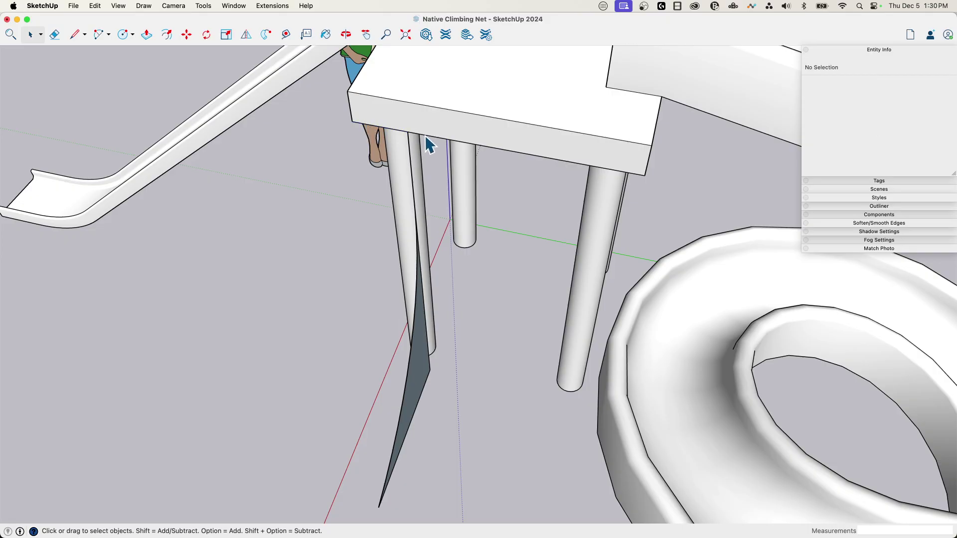
Make the adjoining top segment, the vertical line and the curved profile into a component named "Vertical Rope".
{"action": "left_click", "coordinate": [426, 139]}
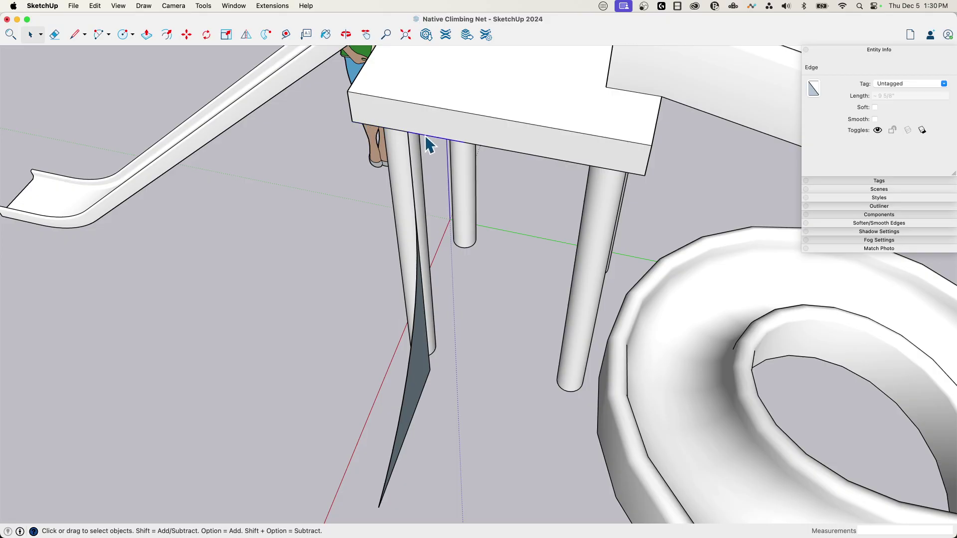
{"action": "double_click", "coordinate": [421, 367], "text": "shift"}
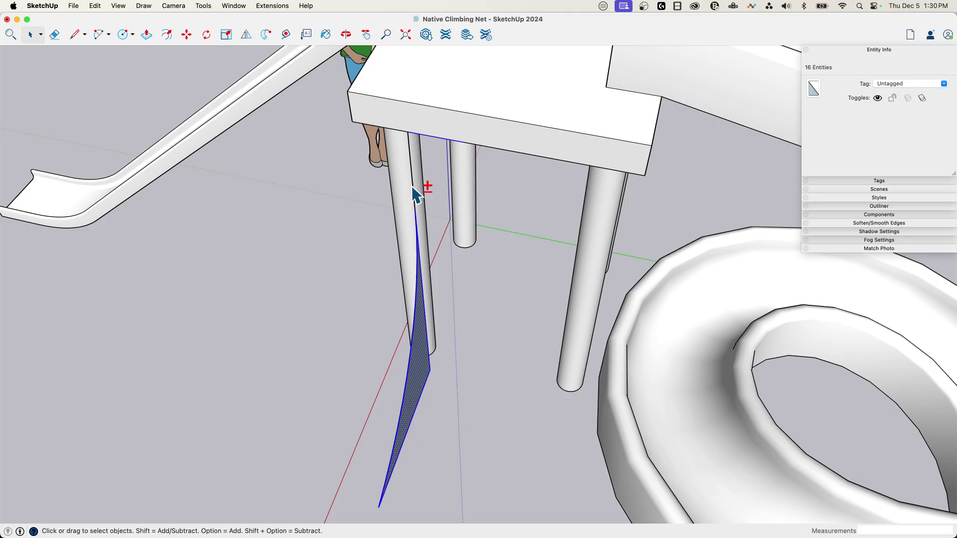
{"action": "left_click", "coordinate": [413, 186], "text": "shift"}
{"action": "right_click", "coordinate": [420, 344]}
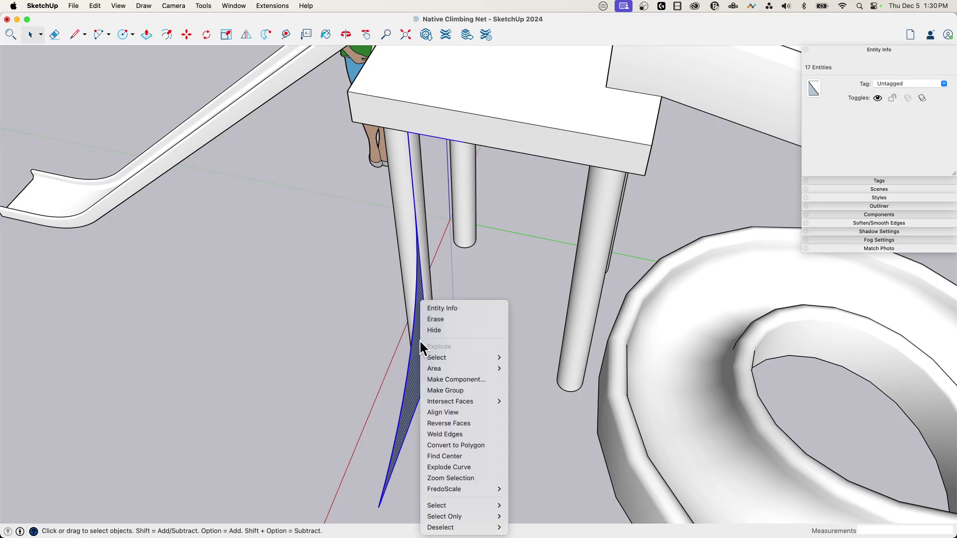
{"action": "left_click", "coordinate": [462, 380]}
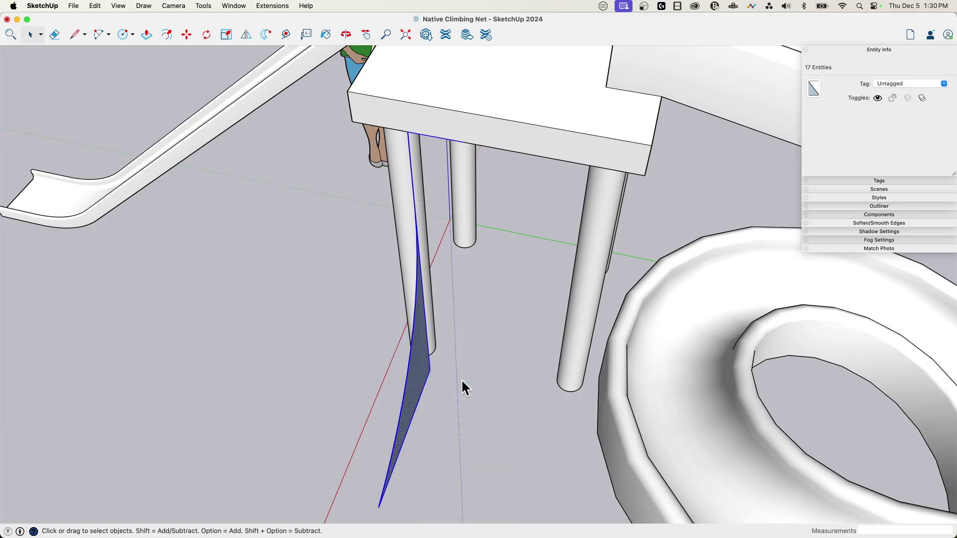
{"action": "type", "text": "Rope"}
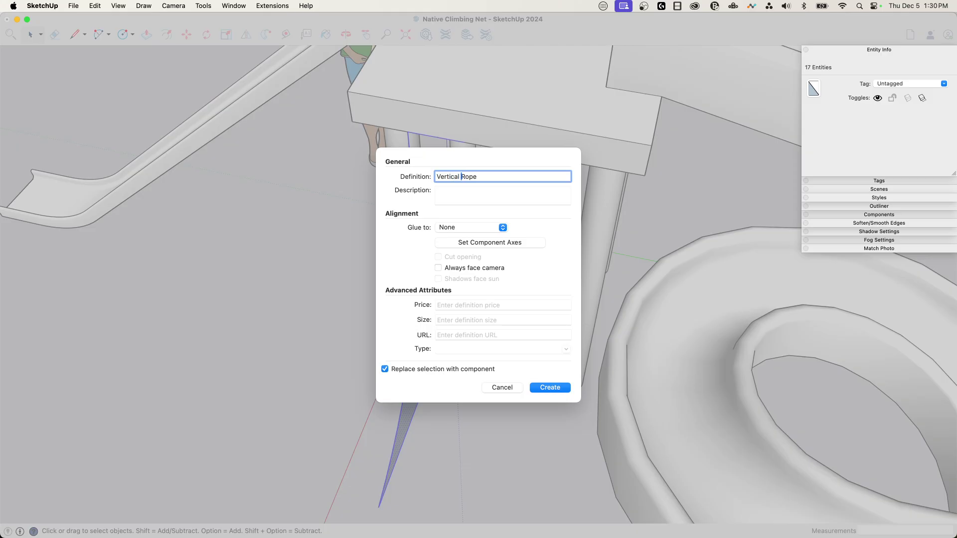
{"action": "left_click", "coordinate": [545, 386]}
Delete the three remaining loose segments along the platform's lower edge.
{"action": "left_click_drag", "start_coordinate": [452, 108], "coordinate": [667, 162]}
{"action": "scroll", "coordinate": [562, 140], "scroll_direction": "up", "scroll_amount": 1}
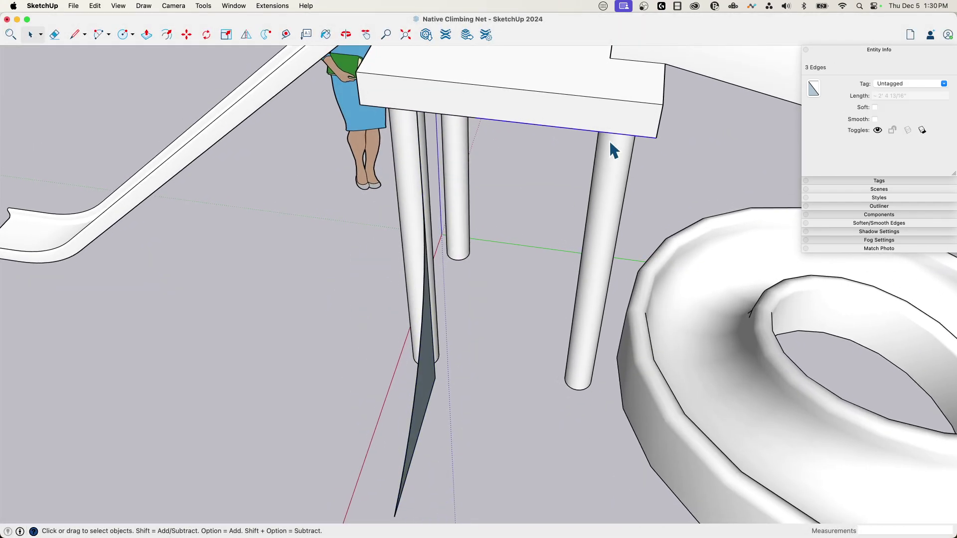
{"action": "key", "text": "Delete"}
Copy the Vertical Rope component one segment length along the platform edge and array it as 3x copies.
{"action": "middle_click_drag", "start_coordinate": [609, 141], "coordinate": [448, 182]}
{"action": "left_click", "coordinate": [393, 343]}
{"action": "key", "text": "m"}
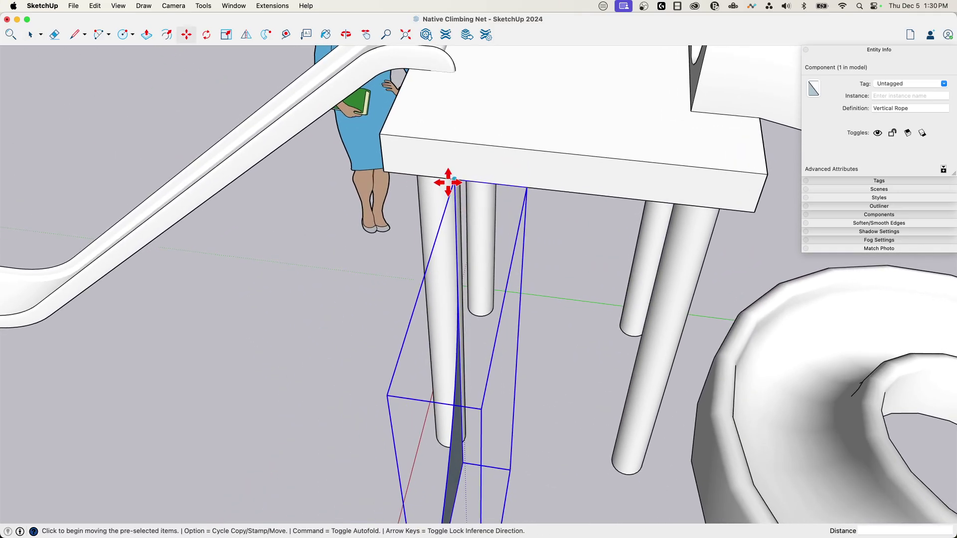
{"action": "left_click", "coordinate": [454, 178]}
{"action": "key", "text": "alt"}
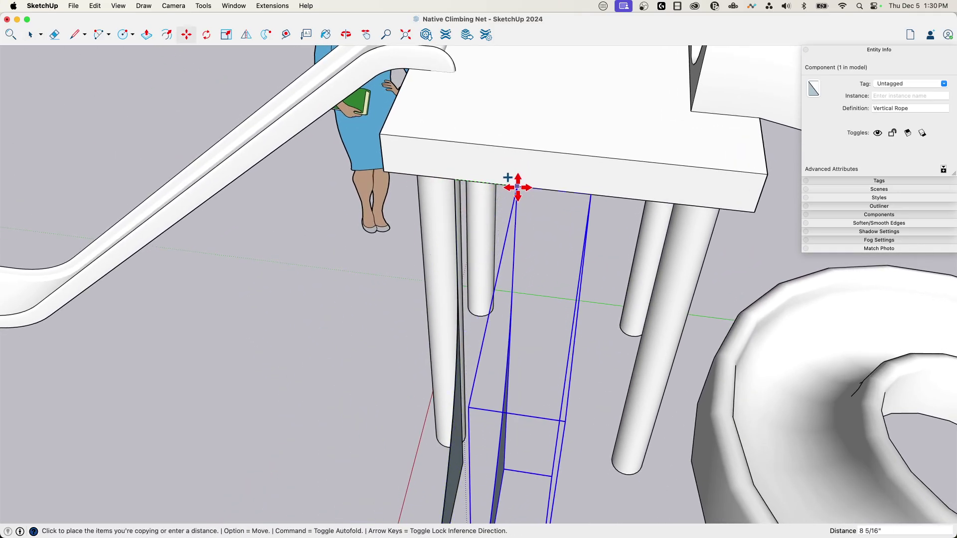
{"action": "left_click", "coordinate": [526, 187]}
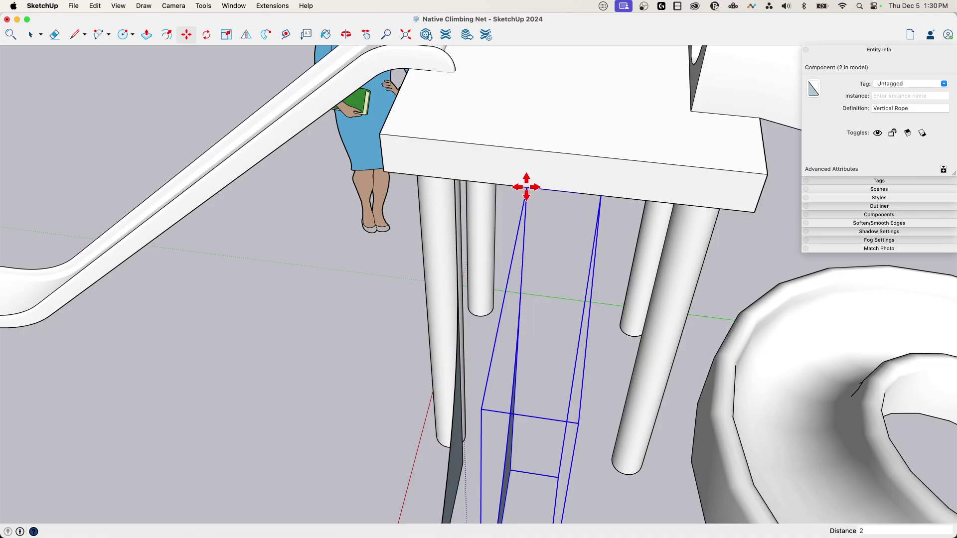
{"action": "key", "text": "Return"}
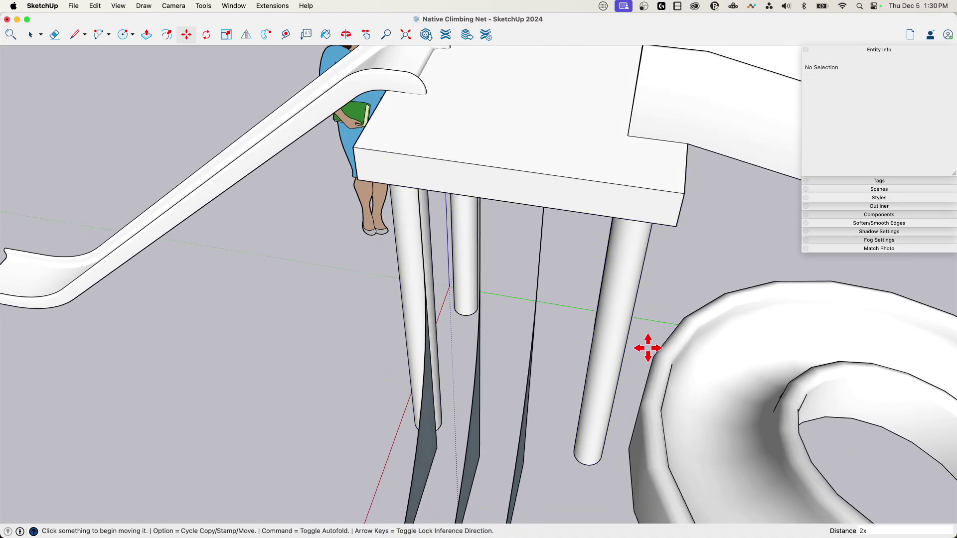
{"action": "type", "text": "3x"}
{"action": "key", "text": "Return"}
Inside the first Vertical Rope component, erase the ground edge and the straight vertical edge below the arc's start.
{"action": "scroll", "coordinate": [581, 341], "scroll_direction": "down", "scroll_amount": 6}
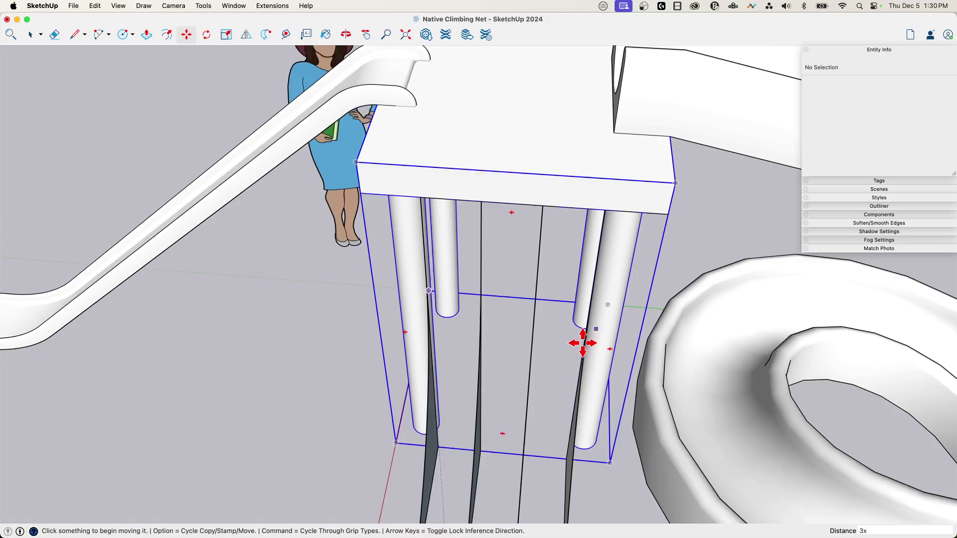
{"action": "scroll", "coordinate": [518, 370], "scroll_direction": "up", "scroll_amount": 3}
{"action": "scroll", "coordinate": [501, 354], "scroll_direction": "up", "scroll_amount": 2}
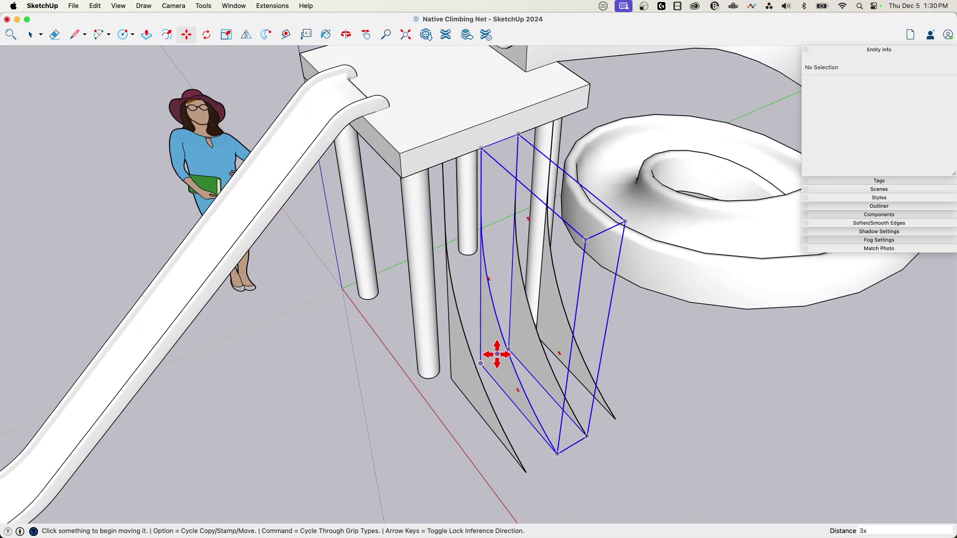
{"action": "middle_click_drag", "start_coordinate": [496, 355], "coordinate": [465, 376]}
{"action": "key", "text": "space"}
{"action": "left_click", "coordinate": [466, 377]}
{"action": "double_click", "coordinate": [468, 387]}
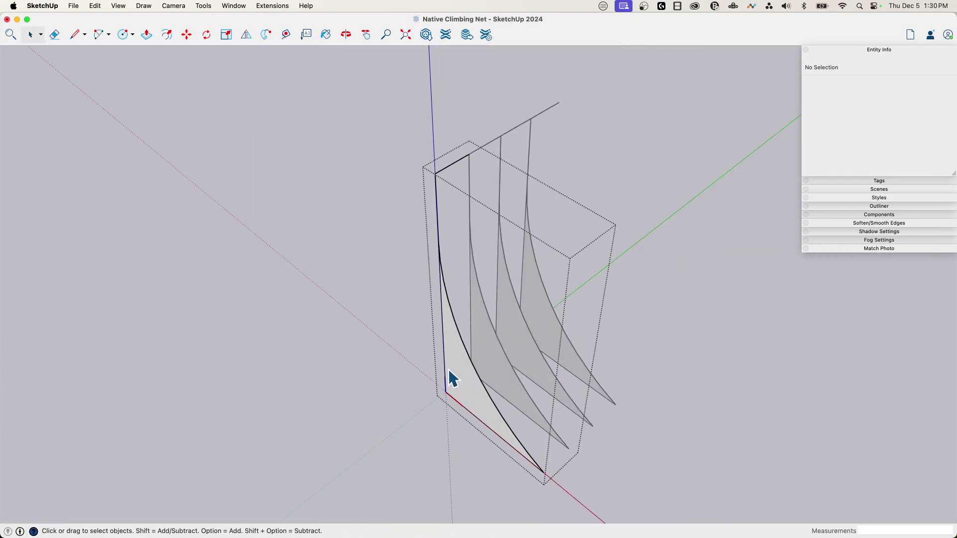
{"action": "key", "text": "e"}
{"action": "left_click", "coordinate": [456, 413]}
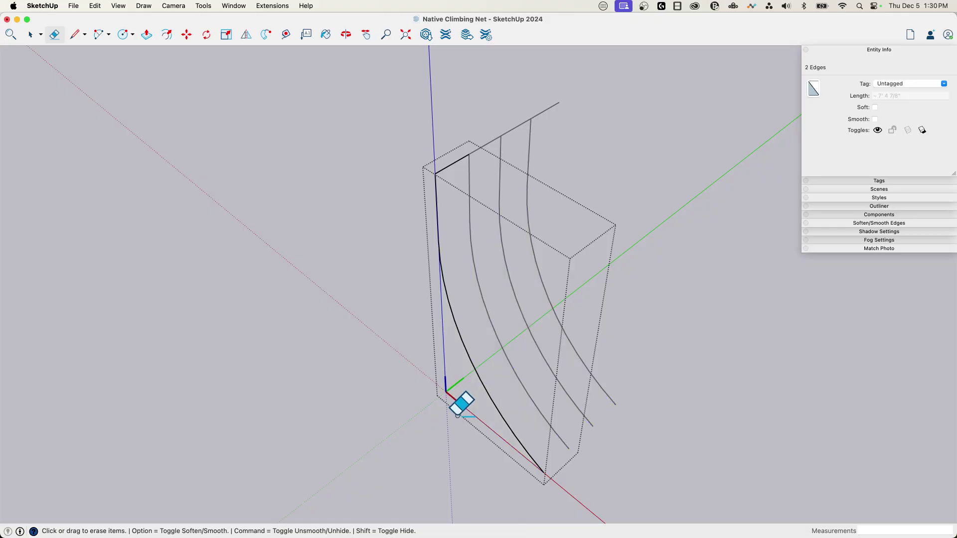
Erase the top edge along the platform inside the Vertical Rope component, leaving only the rope profile, and close the component.
{"action": "left_click", "coordinate": [453, 161]}
{"action": "key", "text": "space"}
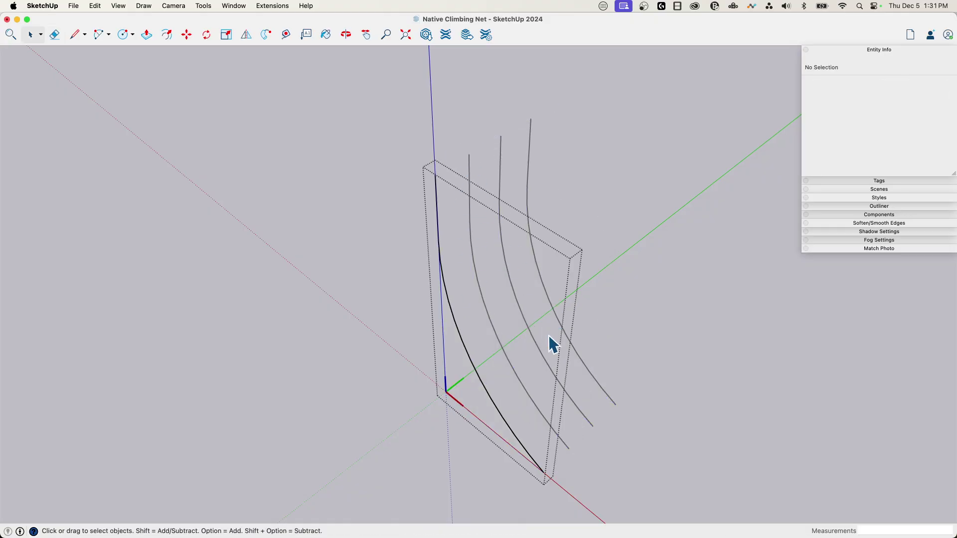
{"action": "key", "text": "Escape"}
Inside the first Vertical Rope component, select all the profile's edges and weld them into one continuous curve.
{"action": "middle_click_drag", "start_coordinate": [476, 329], "coordinate": [440, 292]}
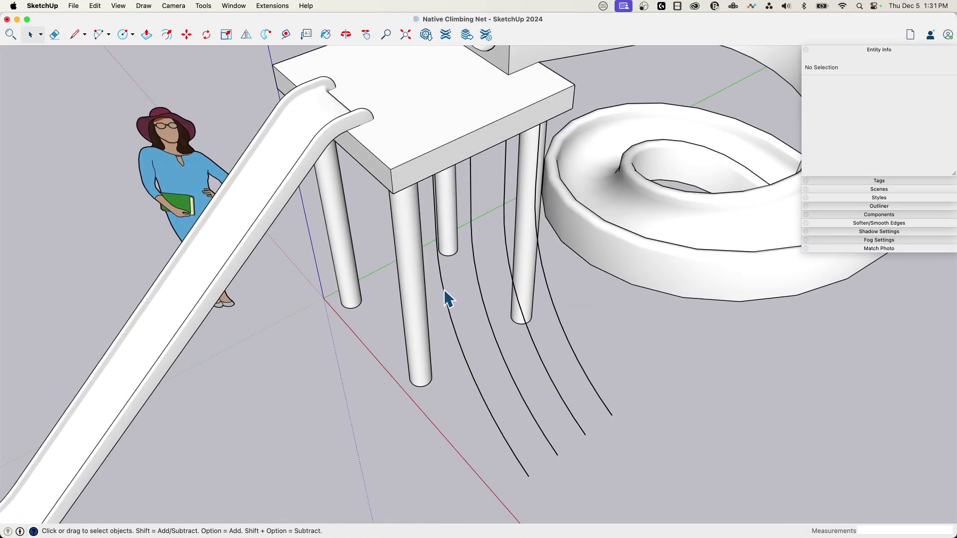
{"action": "double_click", "coordinate": [444, 289]}
{"action": "left_click_drag", "start_coordinate": [445, 199], "coordinate": [424, 351]}
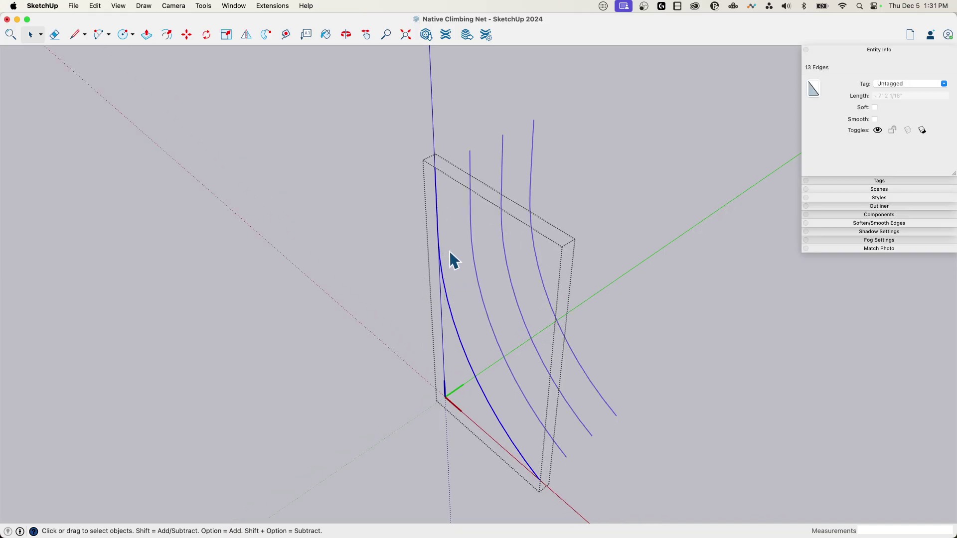
{"action": "right_click", "coordinate": [437, 200]}
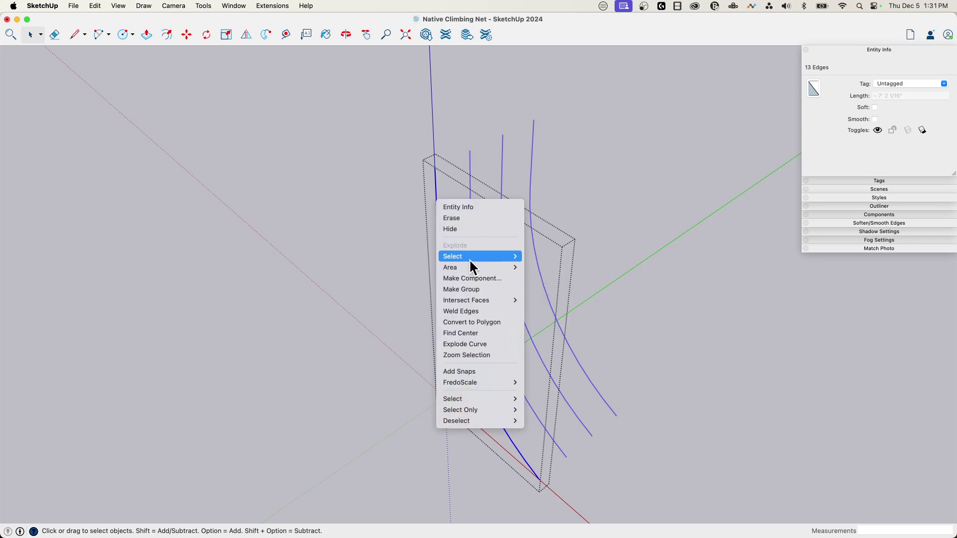
{"action": "left_click", "coordinate": [480, 313]}
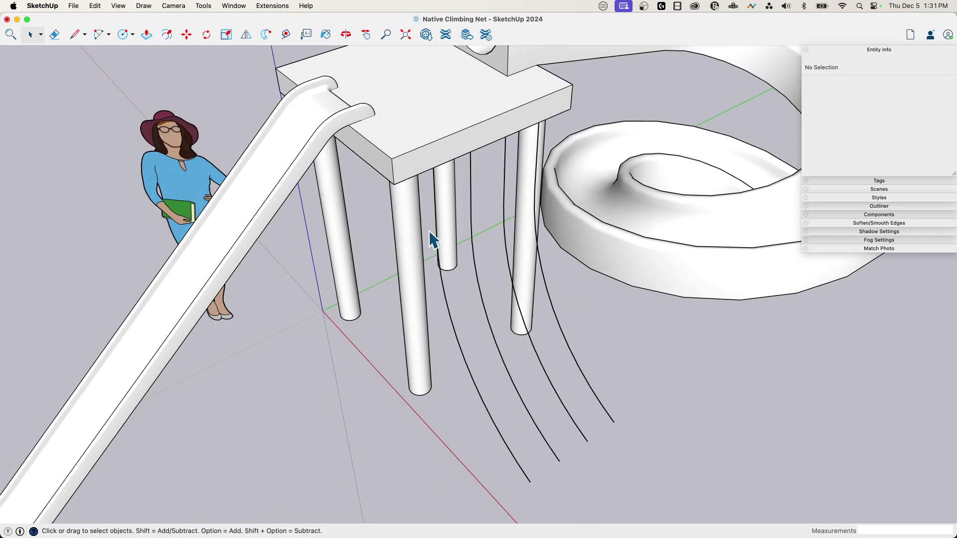
Rotate the outer Vertical Rope nearest the straight slide horizontally about its top end, swinging its lower end outward toward that slide.
{"action": "middle_click_drag", "start_coordinate": [430, 231], "coordinate": [448, 213]}
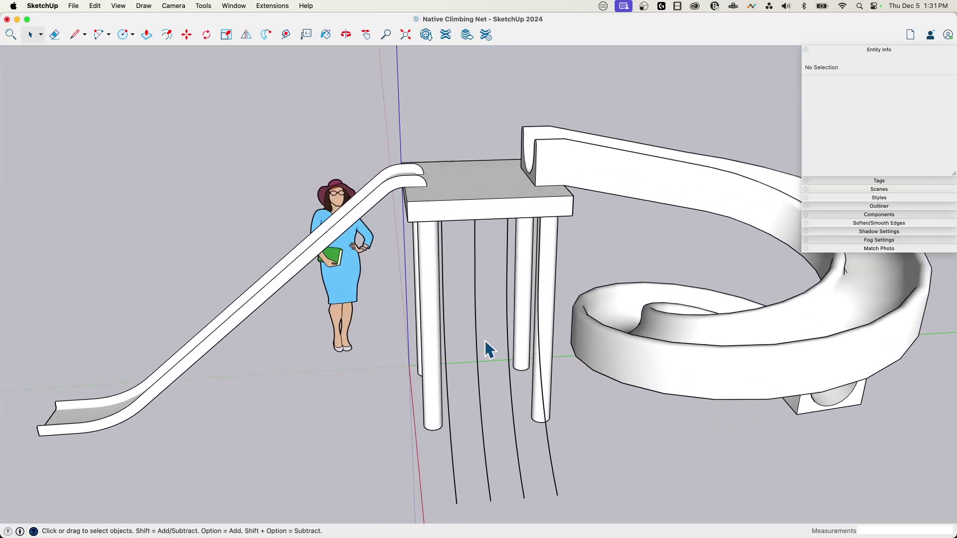
{"action": "middle_click_drag", "start_coordinate": [485, 340], "coordinate": [588, 383]}
{"action": "scroll", "coordinate": [455, 257], "scroll_direction": "up", "scroll_amount": 5}
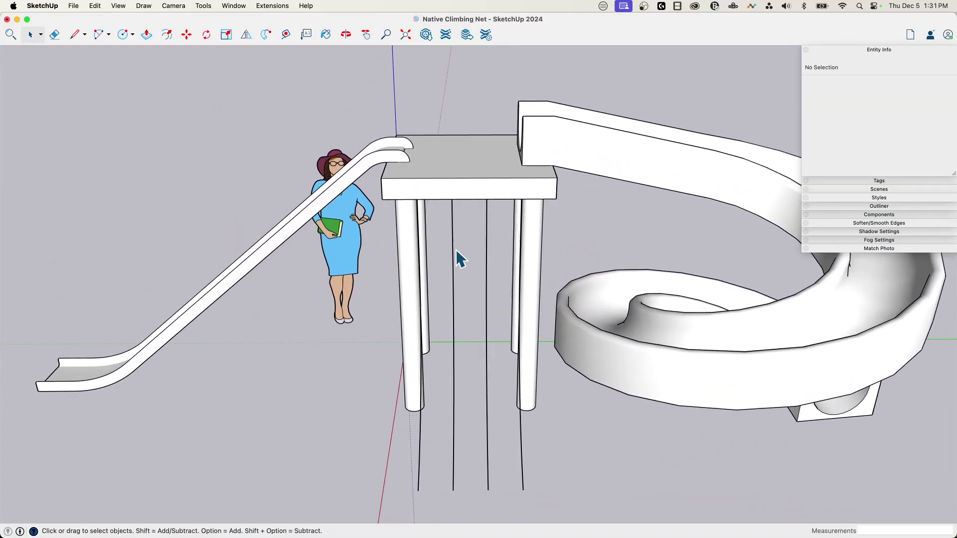
{"action": "left_click", "coordinate": [445, 215]}
{"action": "scroll", "coordinate": [456, 212], "scroll_direction": "up", "scroll_amount": 2}
{"action": "middle_click_drag", "start_coordinate": [457, 211], "coordinate": [476, 213]}
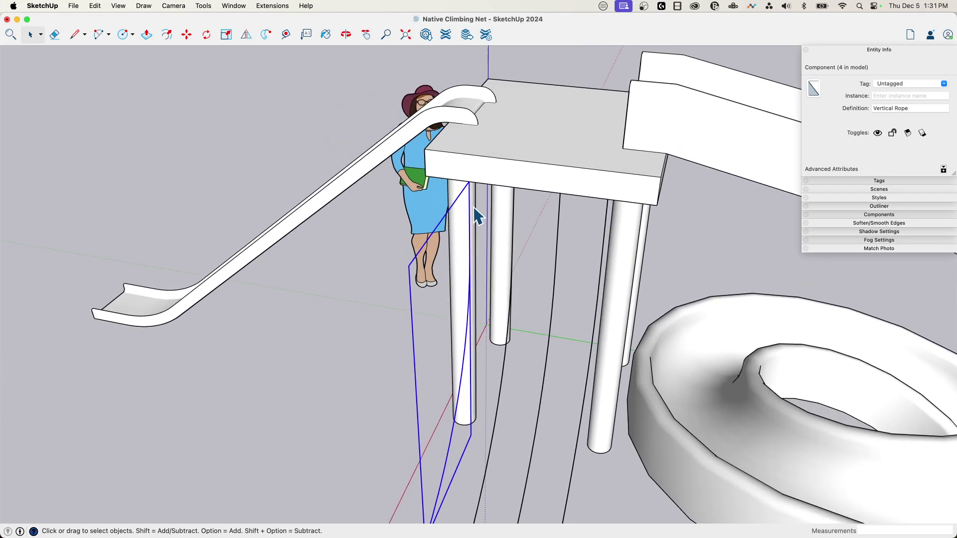
{"action": "key", "text": "q"}
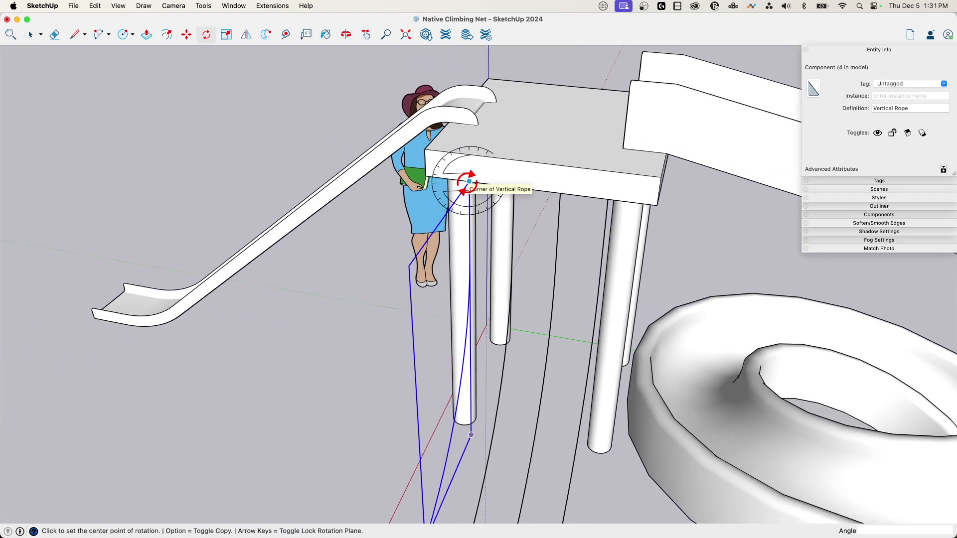
{"action": "key", "text": "Up"}
{"action": "left_click", "coordinate": [469, 181]}
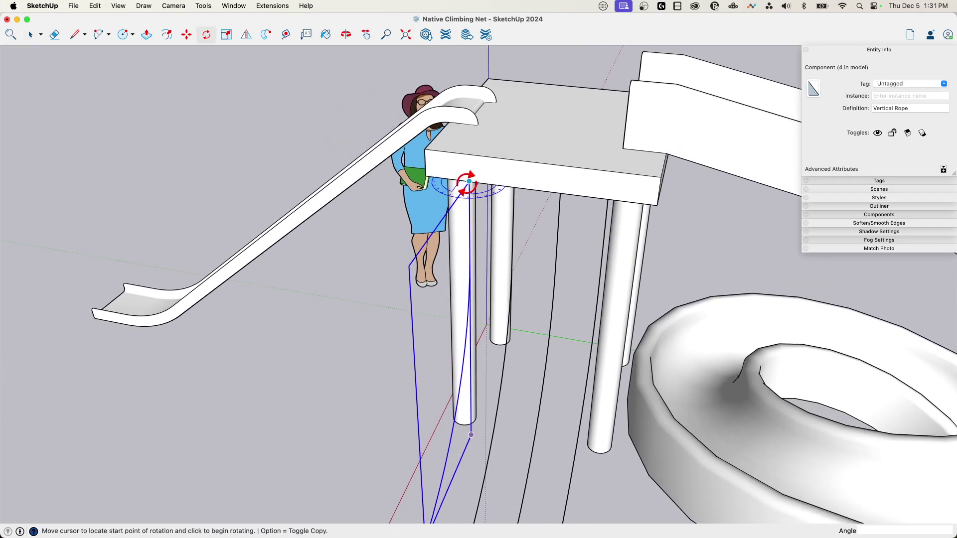
{"action": "left_click", "coordinate": [410, 267]}
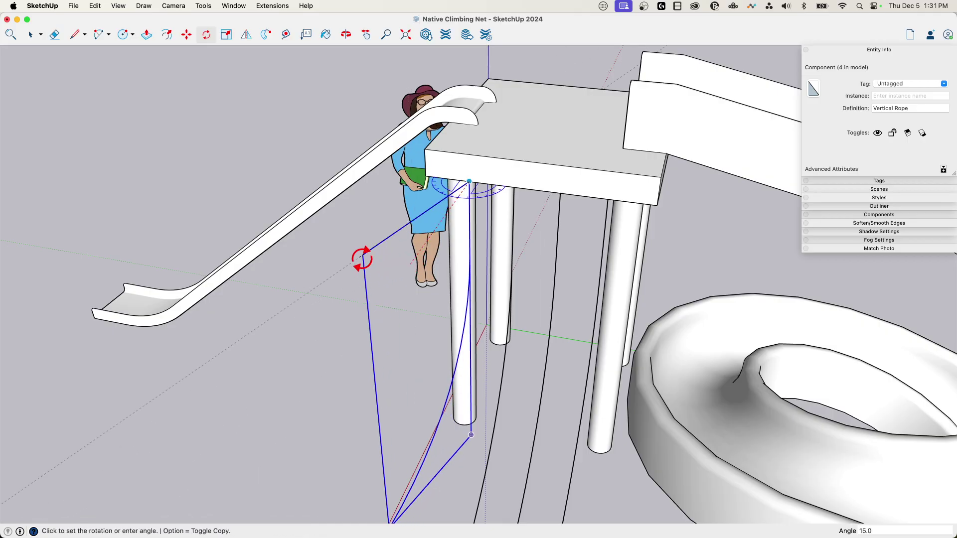
{"action": "key", "text": "Return"}
{"action": "middle_click_drag", "start_coordinate": [362, 259], "coordinate": [509, 228]}
{"action": "key", "text": "space"}
Rotate the outer Vertical Rope nearest the spiral slide 20 degrees outward in the horizontal plane about its top end.
{"action": "middle_click_drag", "start_coordinate": [523, 374], "coordinate": [540, 359]}
{"action": "left_click", "coordinate": [539, 367]}
{"action": "scroll", "coordinate": [539, 367], "scroll_direction": "down", "scroll_amount": 3}
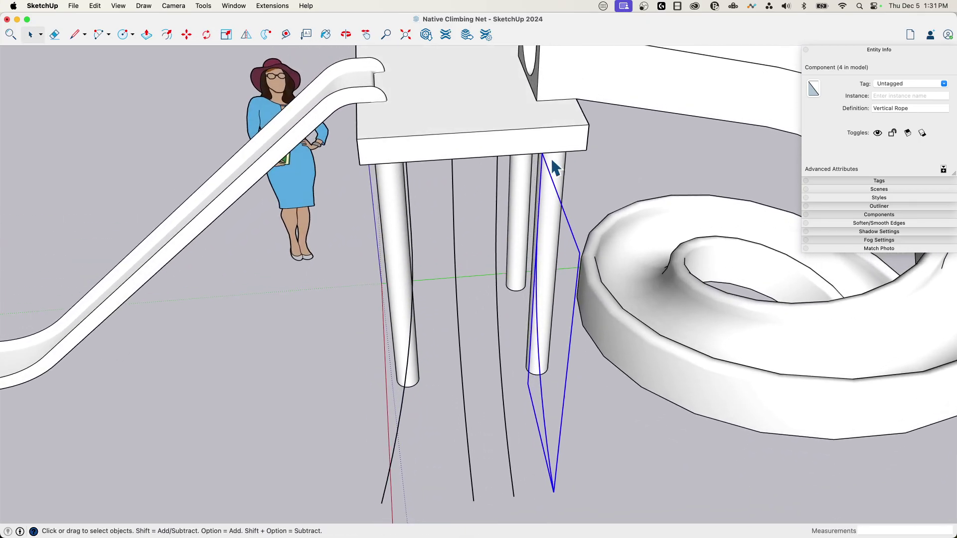
{"action": "key", "text": "q"}
{"action": "left_click", "coordinate": [543, 153]}
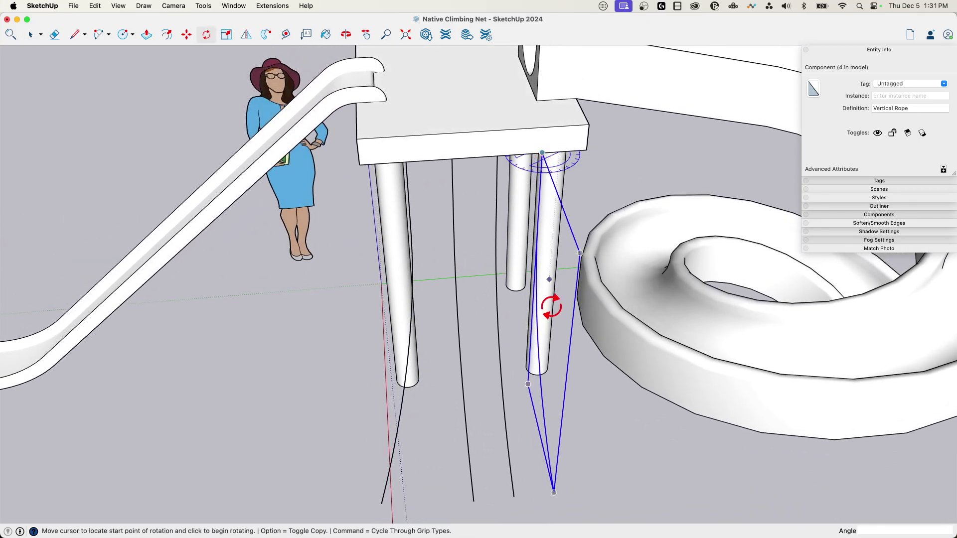
{"action": "left_click", "coordinate": [554, 492]}
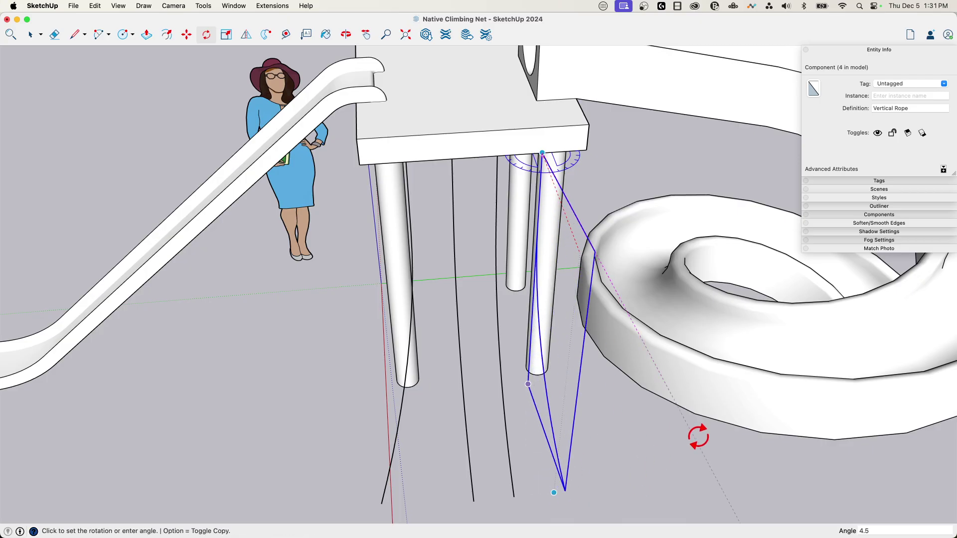
{"action": "type", "text": "20"}
{"action": "key", "text": "Return"}
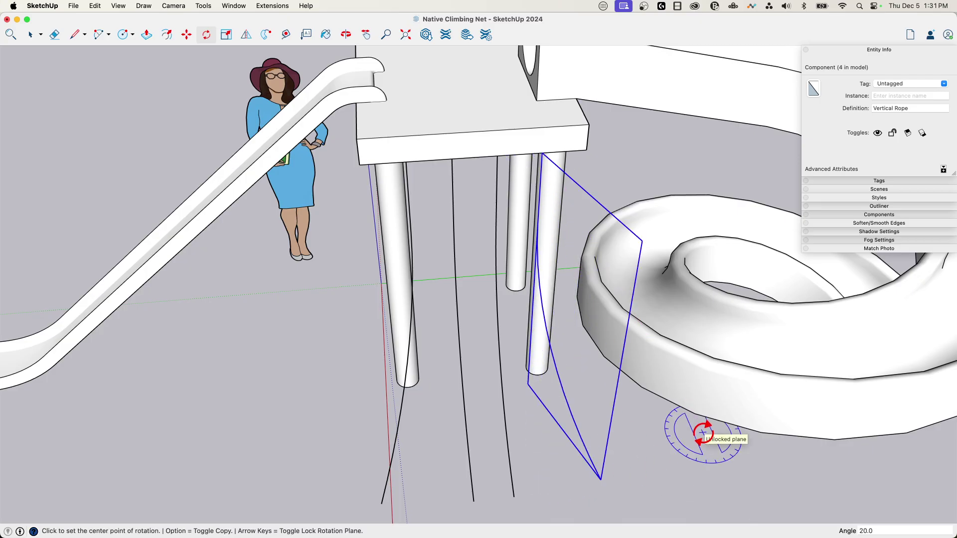
{"action": "key", "text": "space"}
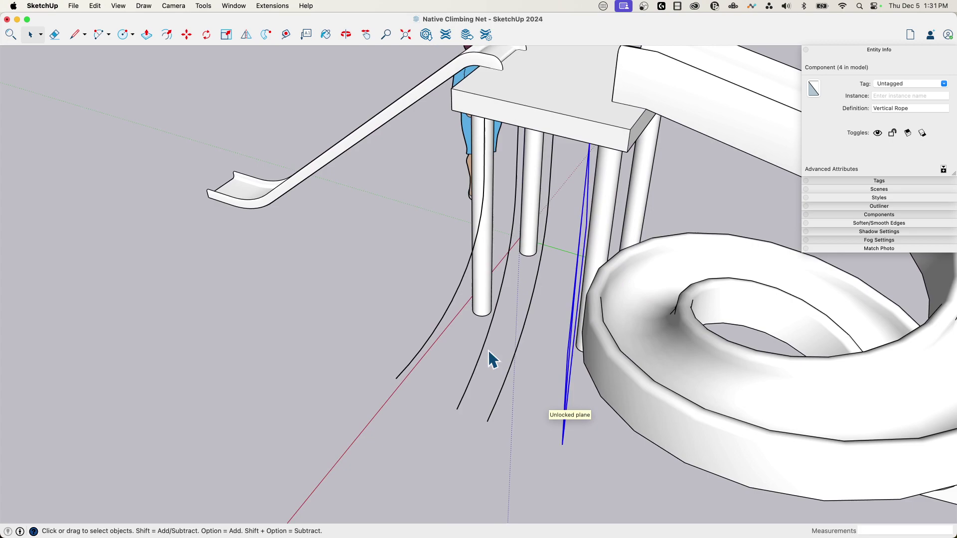
Rotate the inner Vertical Rope on the straight slide's side slightly outward in the horizontal plane about its top end.
{"action": "middle_click_drag", "start_coordinate": [488, 350], "coordinate": [480, 155]}
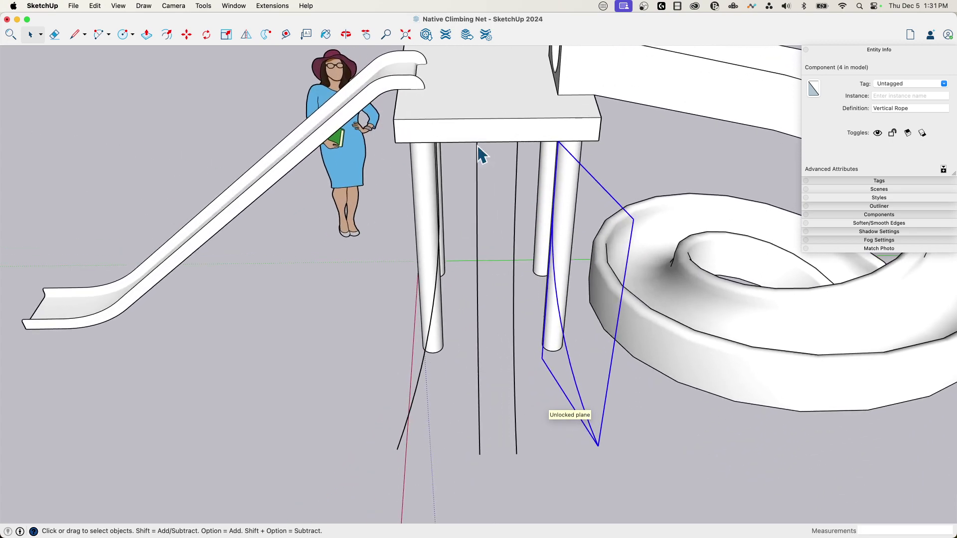
{"action": "left_click", "coordinate": [480, 158]}
{"action": "left_click", "coordinate": [477, 159]}
{"action": "key", "text": "q"}
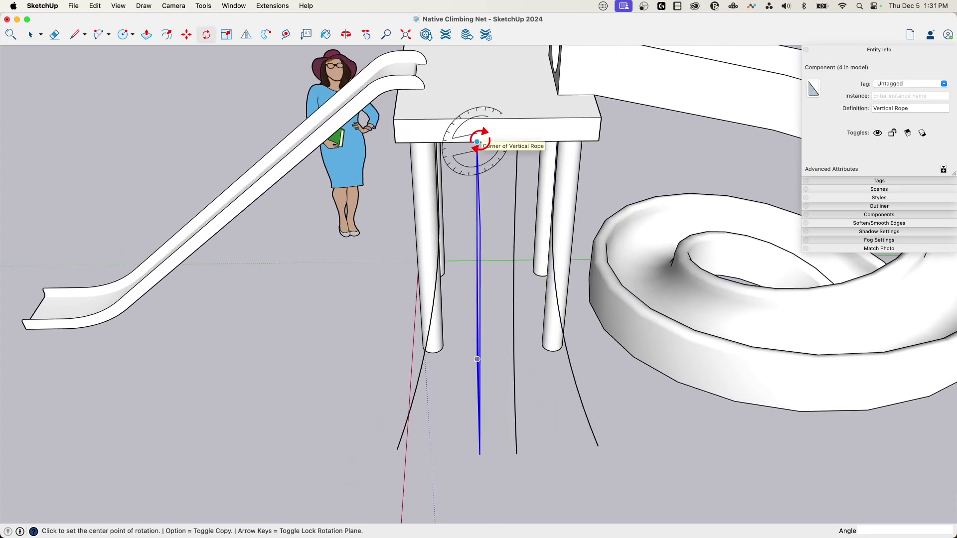
{"action": "left_click", "coordinate": [476, 141]}
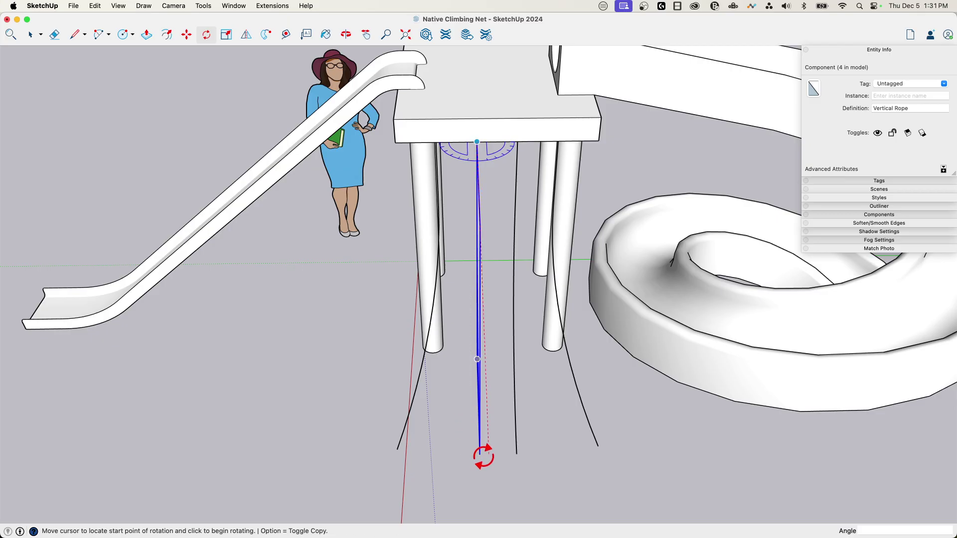
{"action": "left_click", "coordinate": [479, 454]}
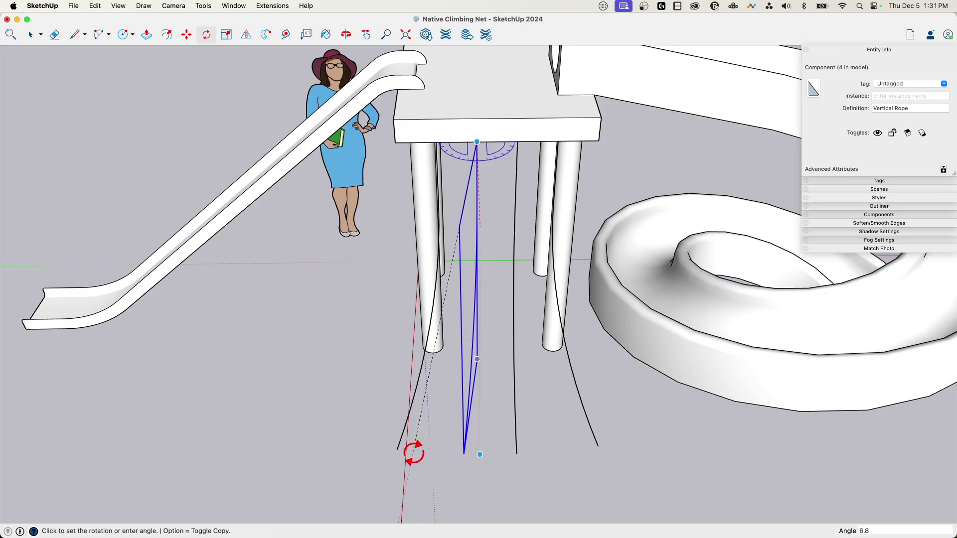
{"action": "key", "text": "Return"}
{"action": "middle_click_drag", "start_coordinate": [571, 183], "coordinate": [509, 182]}
{"action": "key", "text": "space"}
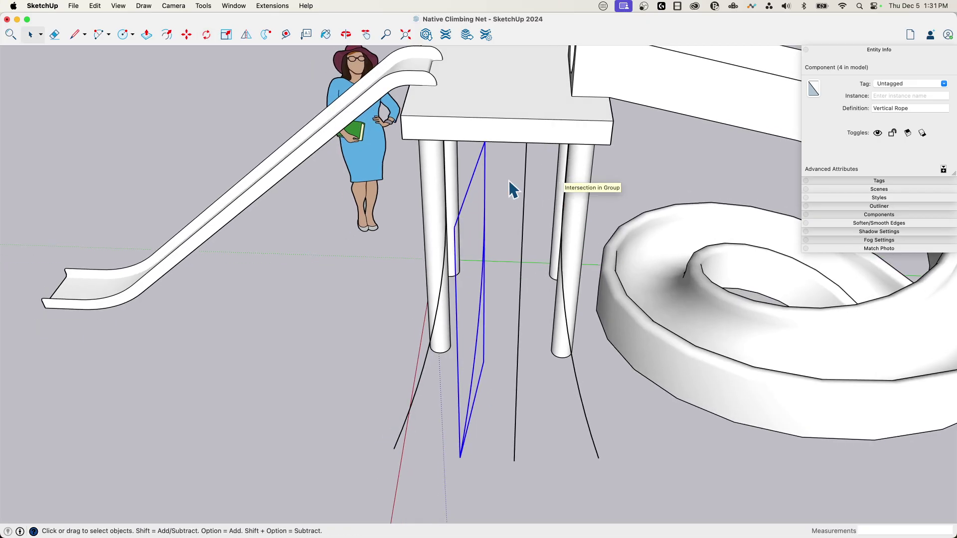
Rotate the inner Vertical Rope on the spiral slide's side slightly outward, horizontally about its top end, and clear the selection.
{"action": "left_click", "coordinate": [525, 179]}
{"action": "key", "text": "q"}
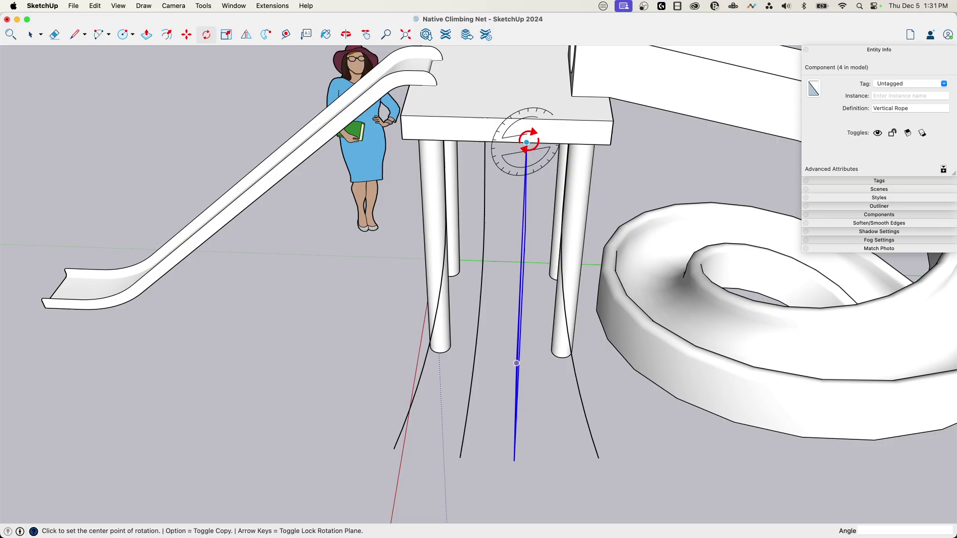
{"action": "left_click", "coordinate": [526, 142]}
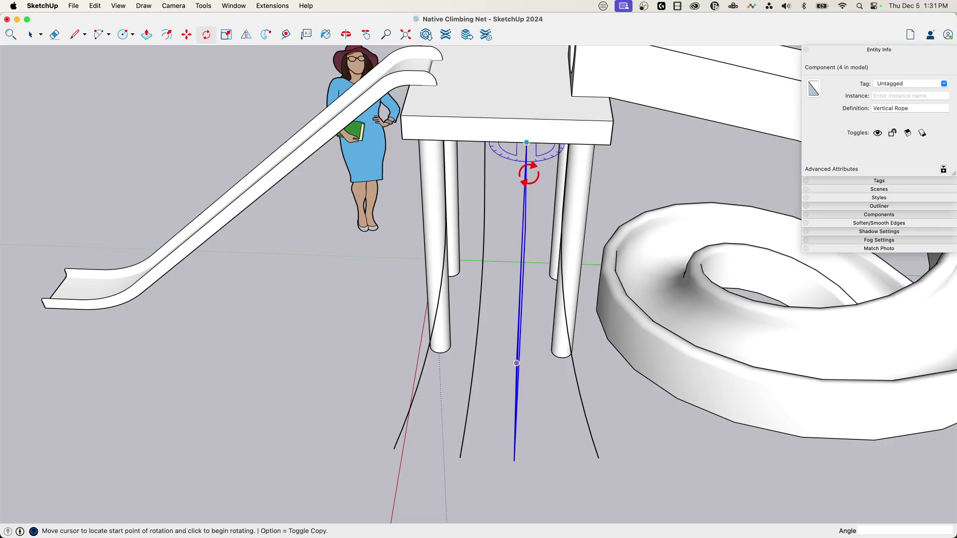
{"action": "left_click", "coordinate": [514, 461]}
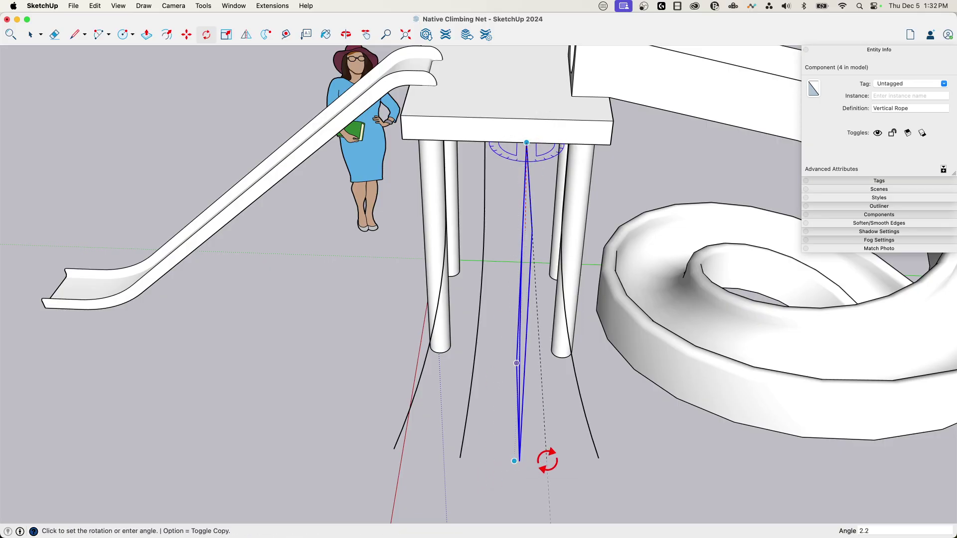
{"action": "type", "text": "15"}
{"action": "key", "text": "Return"}
{"action": "key", "text": "space"}
{"action": "left_click", "coordinate": [653, 460]}
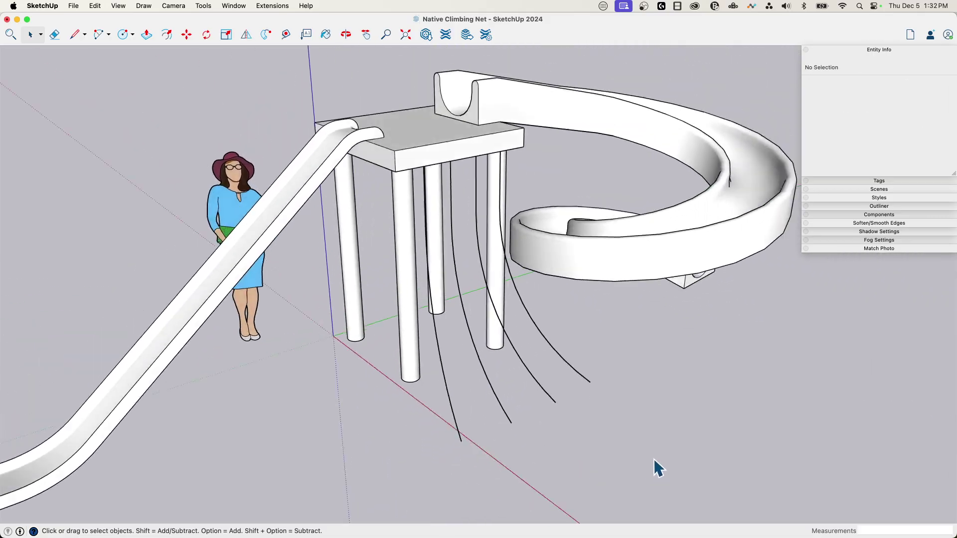
Draw three connected line segments across the four ropes, joining matching points on their lower curves as a horizontal rope.
{"action": "middle_click_drag", "start_coordinate": [657, 468], "coordinate": [415, 191]}
{"action": "middle_click_drag", "start_coordinate": [430, 92], "coordinate": [508, 534]}
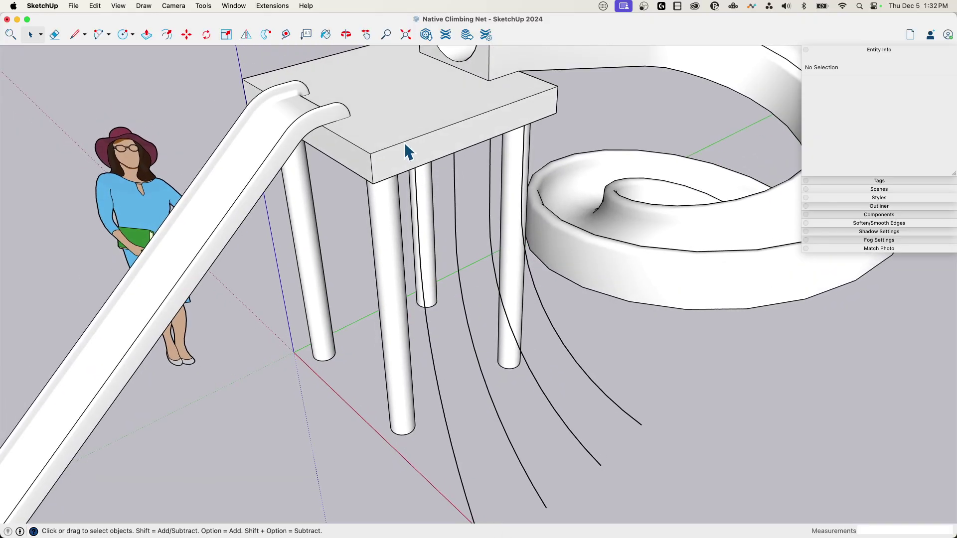
{"action": "middle_click_drag", "start_coordinate": [404, 145], "coordinate": [447, 389]}
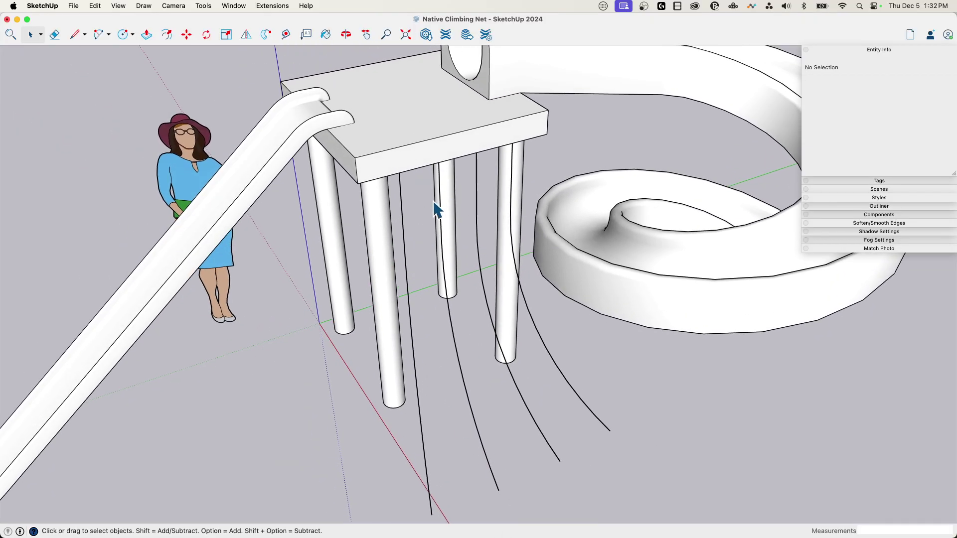
{"action": "mouse_move", "coordinate": [486, 436]}
{"action": "middle_mouse_down"}
{"action": "mouse_move", "coordinate": [442, 391]}
{"action": "mouse_move", "coordinate": [399, 384]}
{"action": "mouse_move", "coordinate": [406, 346]}
{"action": "mouse_move", "coordinate": [476, 345]}
{"action": "mouse_move", "coordinate": [439, 396]}
{"action": "mouse_move", "coordinate": [467, 377]}
{"action": "mouse_move", "coordinate": [649, 341]}
{"action": "mouse_move", "coordinate": [436, 350]}
{"action": "mouse_move", "coordinate": [487, 370]}
{"action": "mouse_move", "coordinate": [478, 347]}
{"action": "mouse_move", "coordinate": [539, 346]}
{"action": "mouse_move", "coordinate": [528, 363]}
{"action": "middle_mouse_up"}
{"action": "key", "text": "l"}
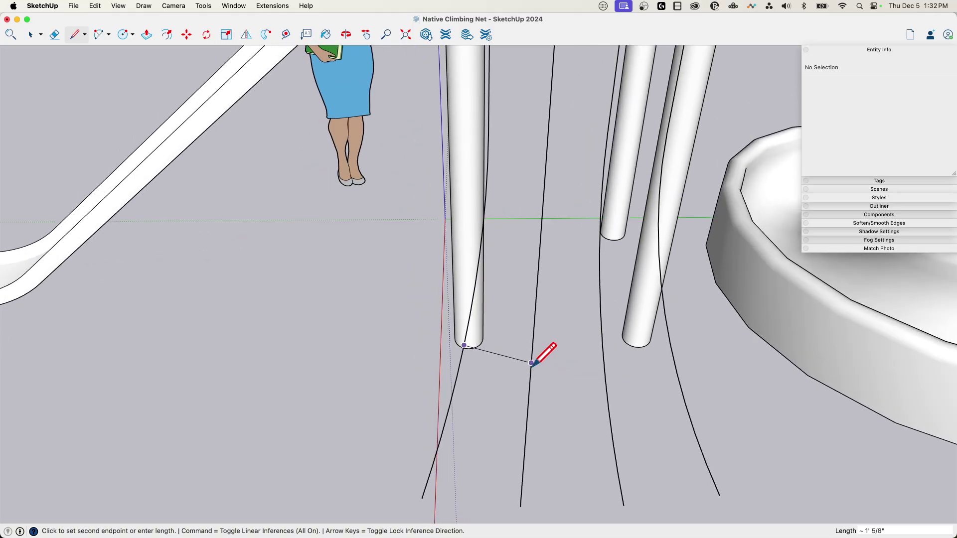
{"action": "left_click", "coordinate": [531, 363]}
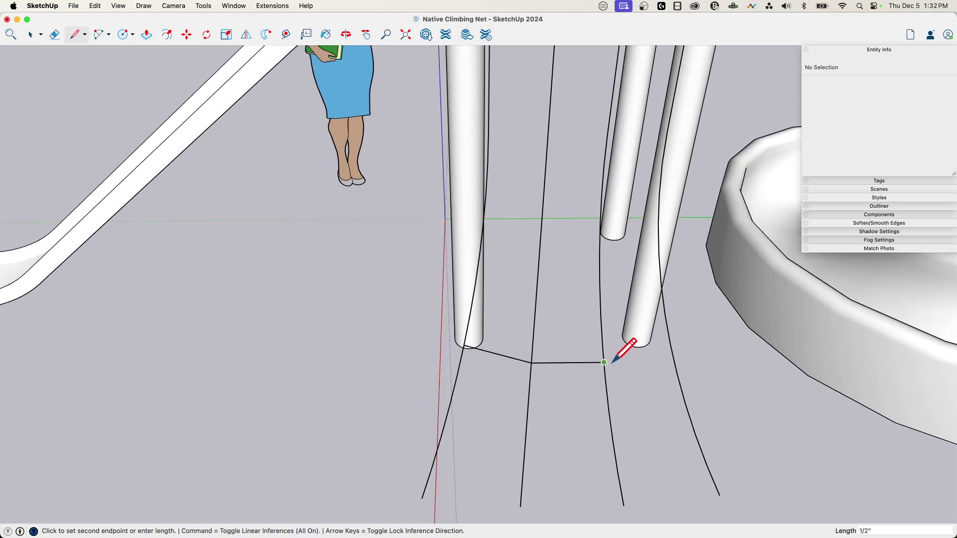
{"action": "left_click", "coordinate": [669, 343]}
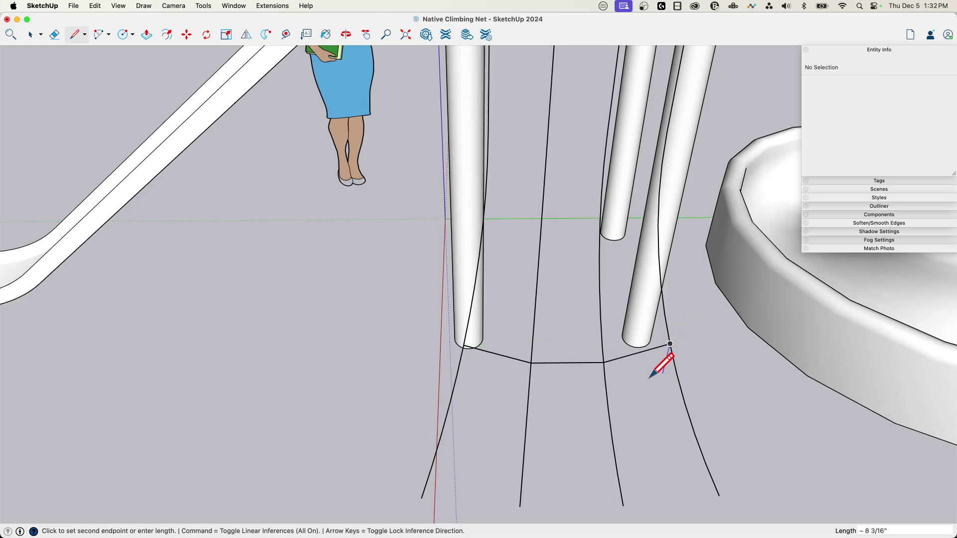
{"action": "key", "text": "space"}
Select the three connecting segments across the ropes and make them into a group.
{"action": "middle_click_drag", "start_coordinate": [662, 356], "coordinate": [411, 312]}
{"action": "left_click_drag", "start_coordinate": [411, 312], "coordinate": [695, 422]}
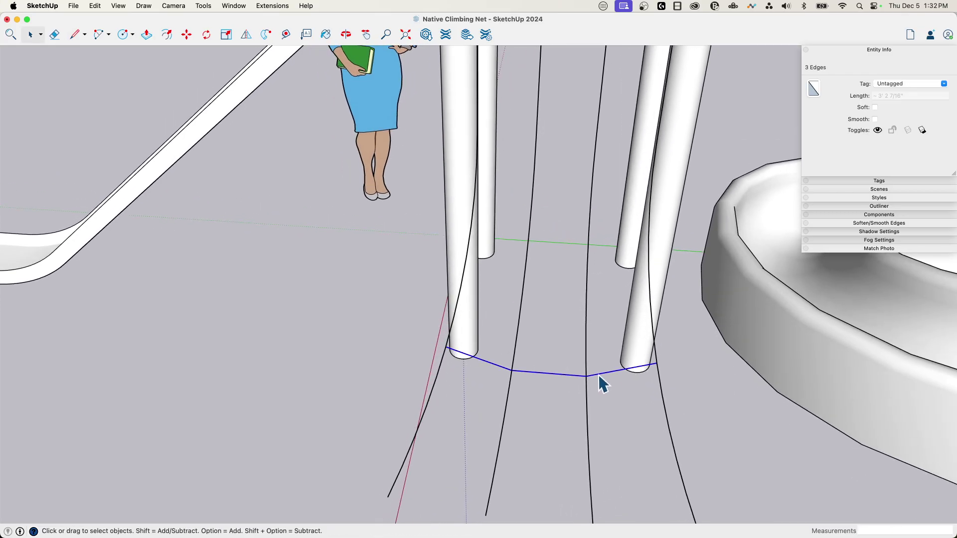
{"action": "right_click", "coordinate": [598, 374]}
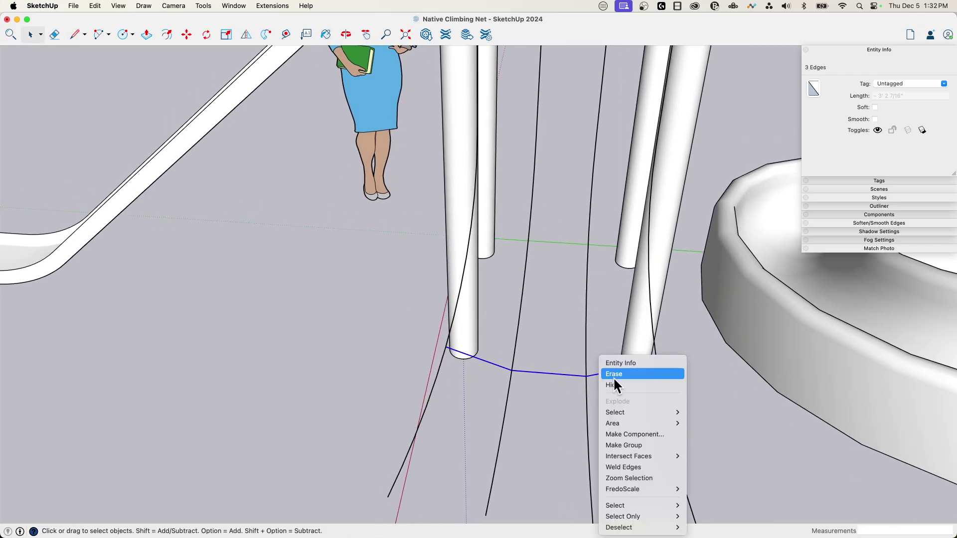
{"action": "left_click", "coordinate": [641, 442]}
Draw three connected line segments across the four ropes at mid-height, joining matching points as a second horizontal rope.
{"action": "mouse_move", "coordinate": [662, 453]}
{"action": "middle_mouse_down"}
{"action": "mouse_move", "coordinate": [534, 384]}
{"action": "mouse_move", "coordinate": [488, 372]}
{"action": "mouse_move", "coordinate": [466, 314]}
{"action": "mouse_move", "coordinate": [483, 314]}
{"action": "mouse_move", "coordinate": [450, 349]}
{"action": "middle_mouse_up"}
{"action": "key", "text": "l"}
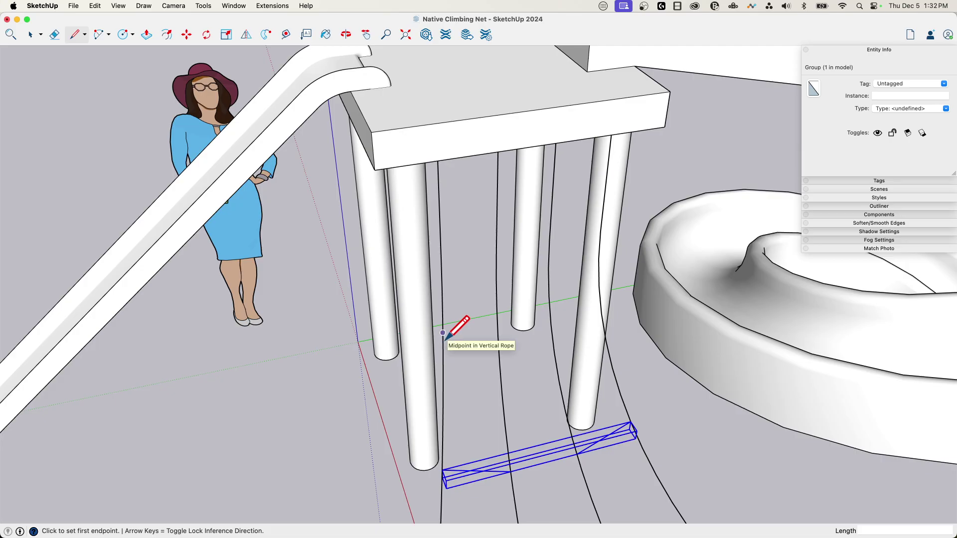
{"action": "middle_click_drag", "start_coordinate": [445, 339], "coordinate": [440, 294]}
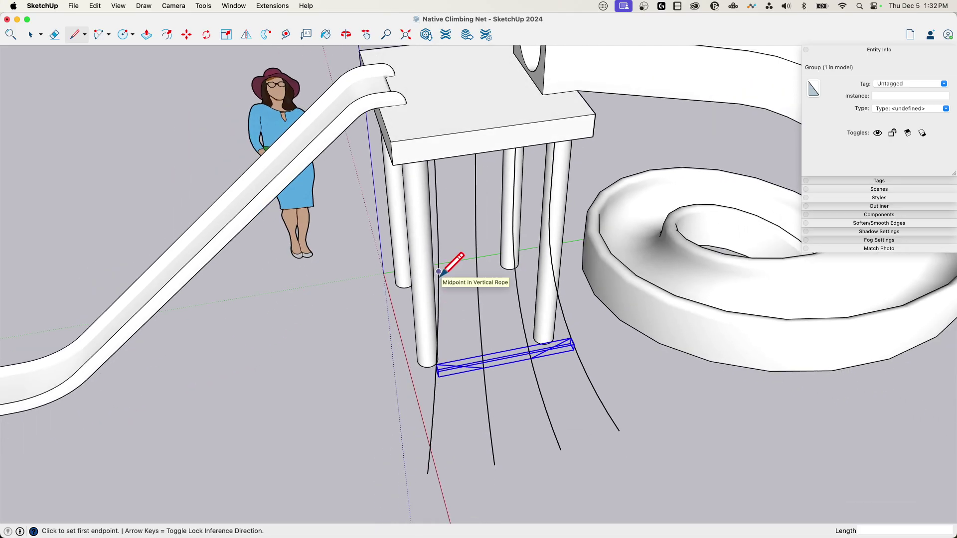
{"action": "left_click", "coordinate": [439, 272]}
{"action": "scroll", "coordinate": [443, 279], "scroll_direction": "up", "scroll_amount": 5}
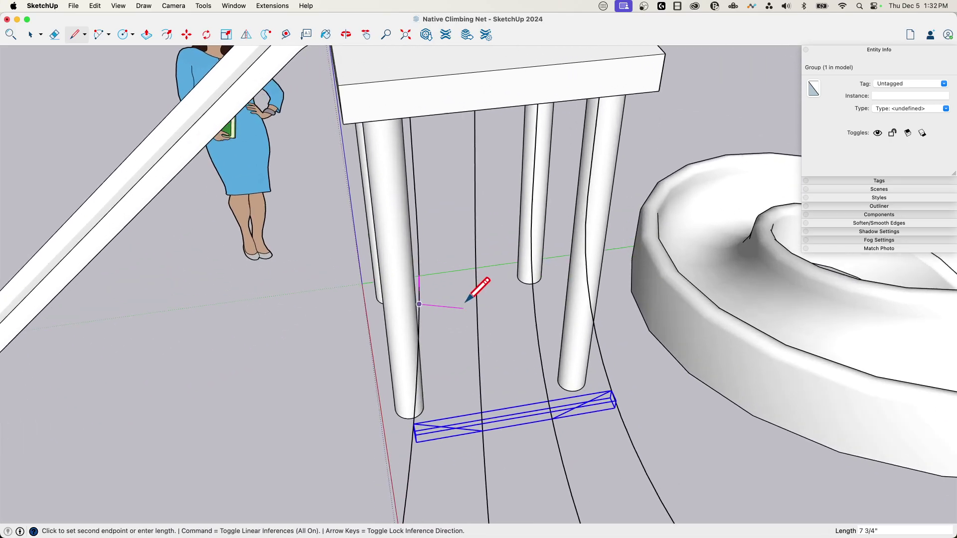
{"action": "left_click", "coordinate": [479, 325]}
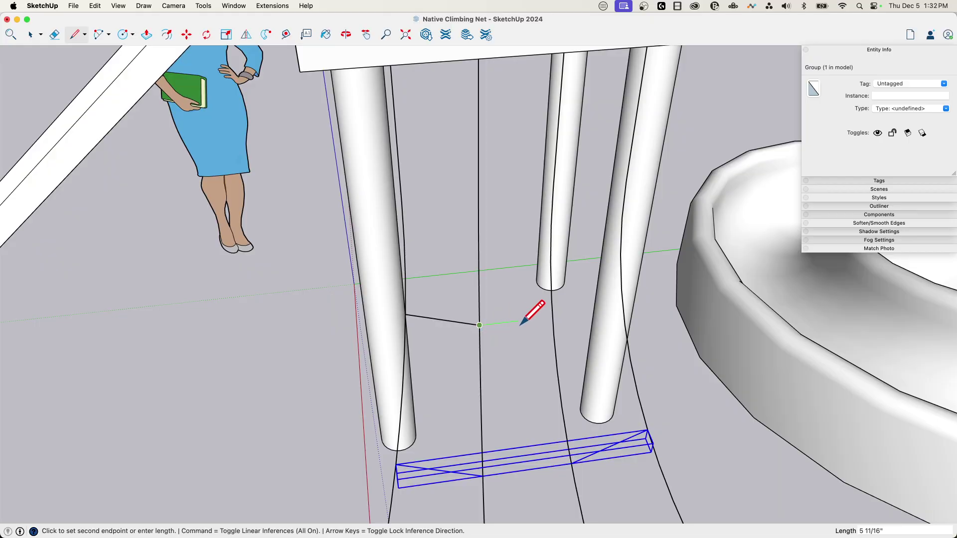
{"action": "left_click", "coordinate": [553, 316]}
{"action": "left_click", "coordinate": [622, 290]}
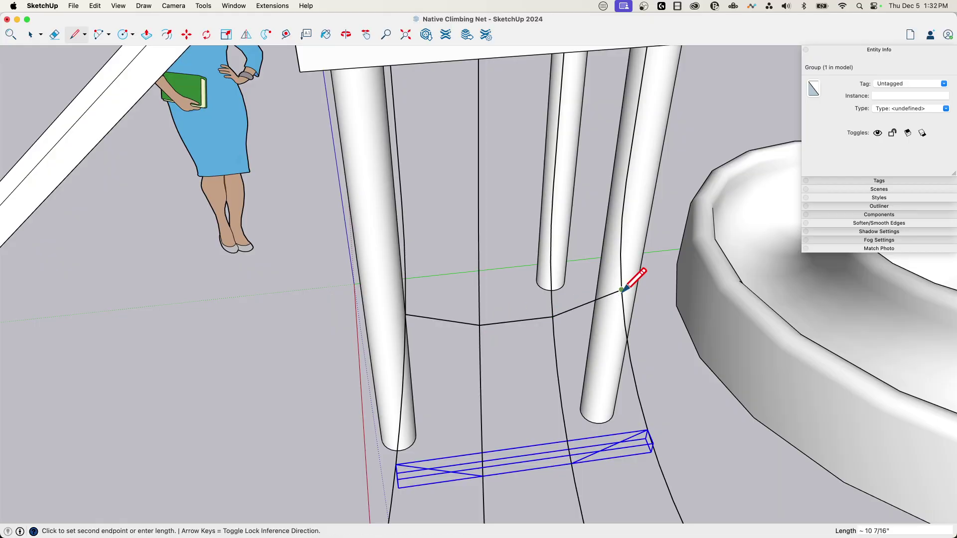
Select the three segments of the mid-height horizontal rope and make them into a group.
{"action": "middle_click_drag", "start_coordinate": [623, 290], "coordinate": [416, 256]}
{"action": "key", "text": "space"}
{"action": "left_click_drag", "start_coordinate": [415, 256], "coordinate": [666, 384]}
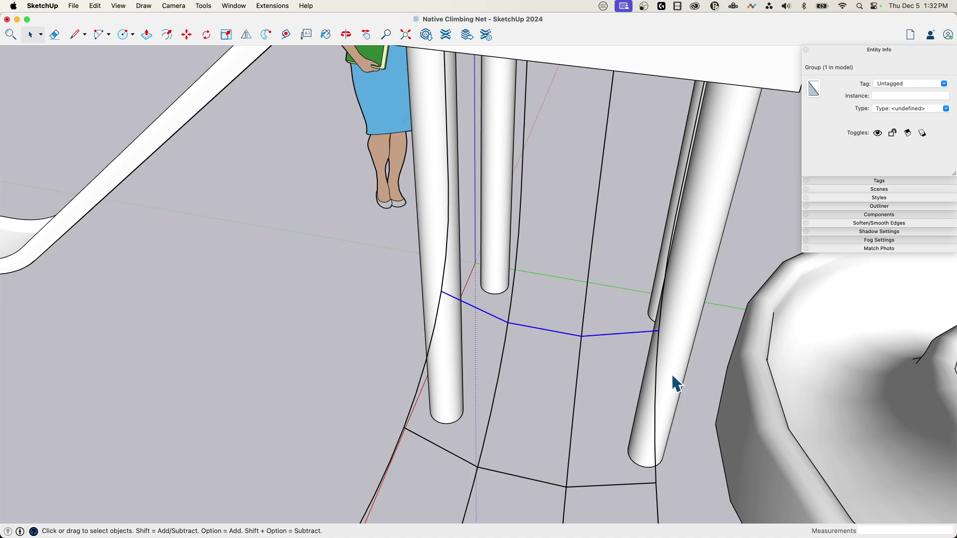
{"action": "right_click", "coordinate": [569, 332]}
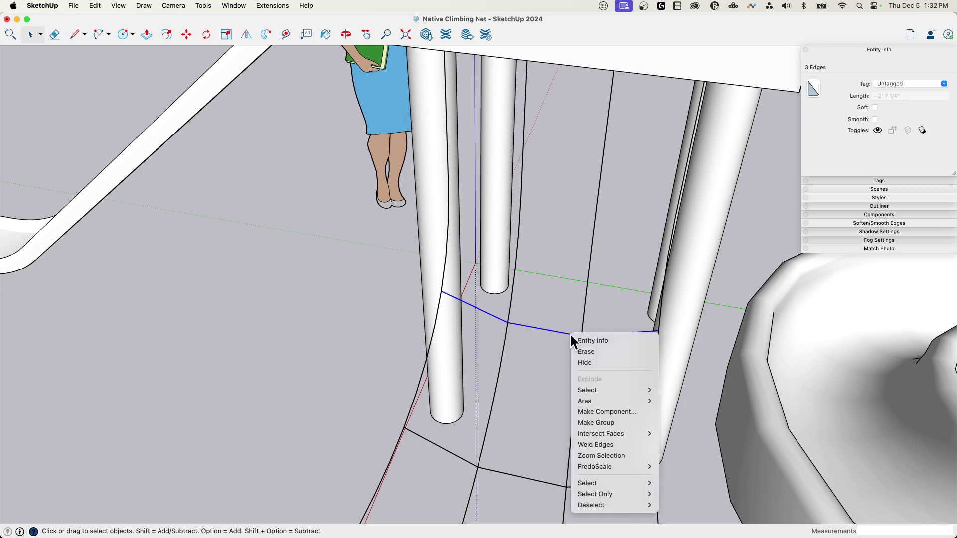
{"action": "left_click", "coordinate": [614, 423]}
Try to draw a third horizontal rope across the upper part of the four ropes and select its segments.
{"action": "middle_click_drag", "start_coordinate": [621, 425], "coordinate": [487, 246]}
{"action": "key", "text": "l"}
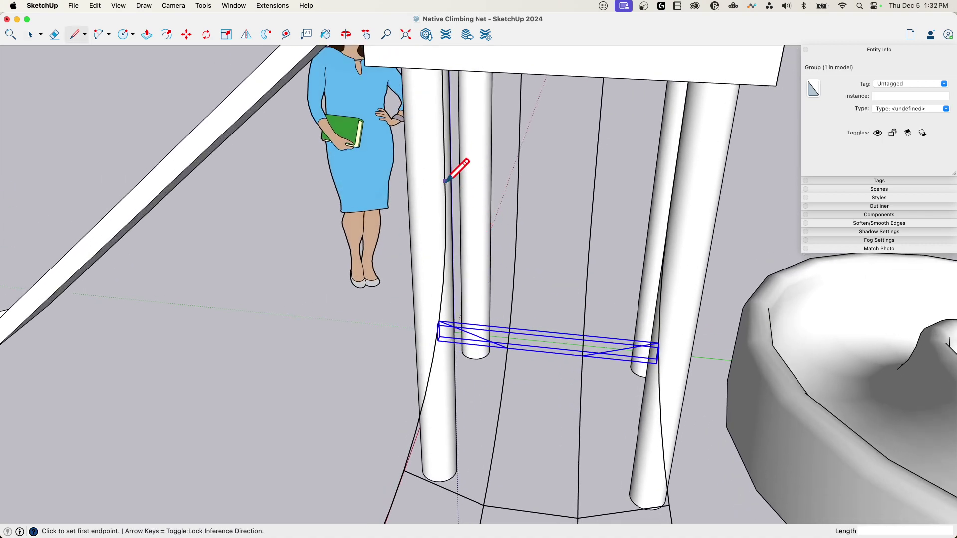
{"action": "left_click", "coordinate": [445, 207]}
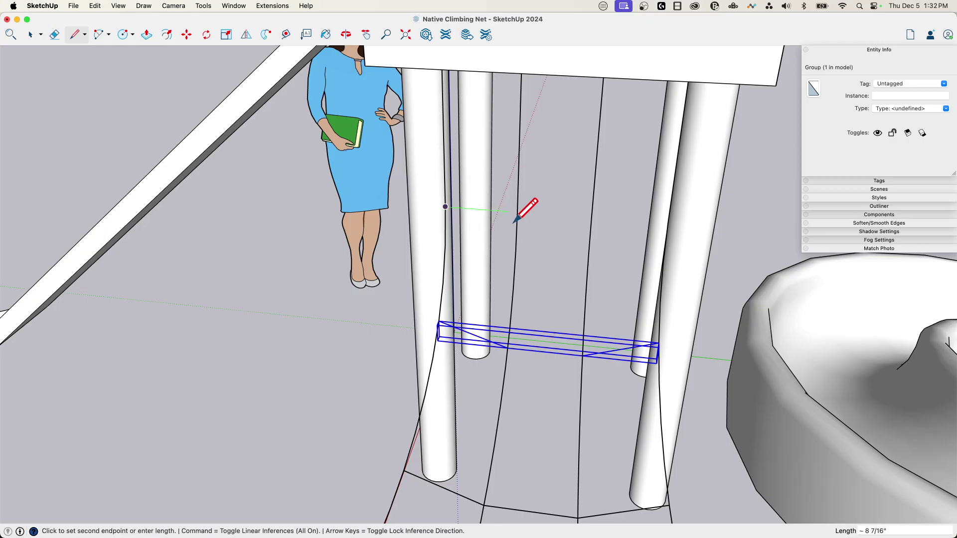
{"action": "left_click", "coordinate": [517, 212]}
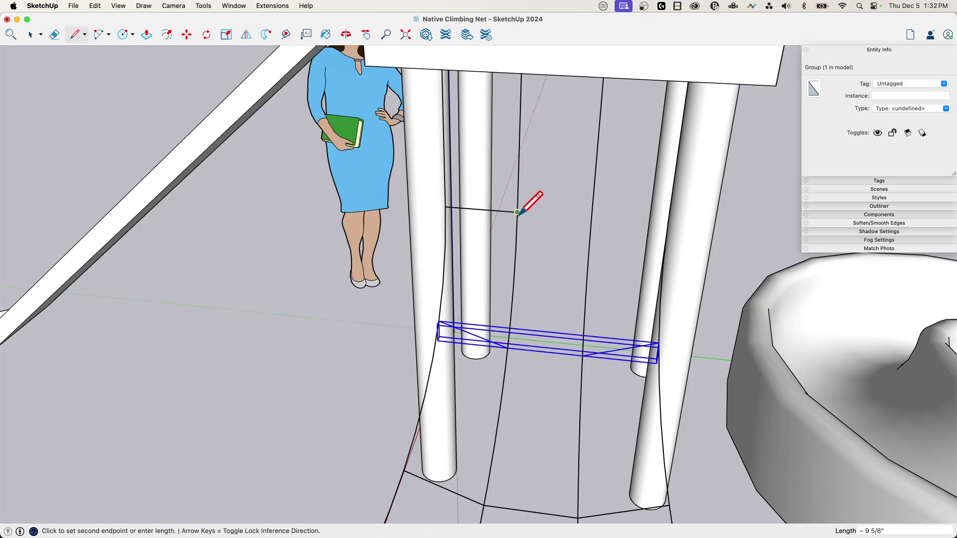
{"action": "mouse_move", "coordinate": [605, 203]}
{"action": "middle_mouse_down"}
{"action": "mouse_move", "coordinate": [622, 207]}
{"action": "mouse_move", "coordinate": [607, 206]}
{"action": "middle_mouse_up"}
{"action": "left_click", "coordinate": [619, 199]}
{"action": "key", "text": "space"}
{"action": "scroll", "coordinate": [626, 303], "scroll_direction": "down", "scroll_amount": 4}
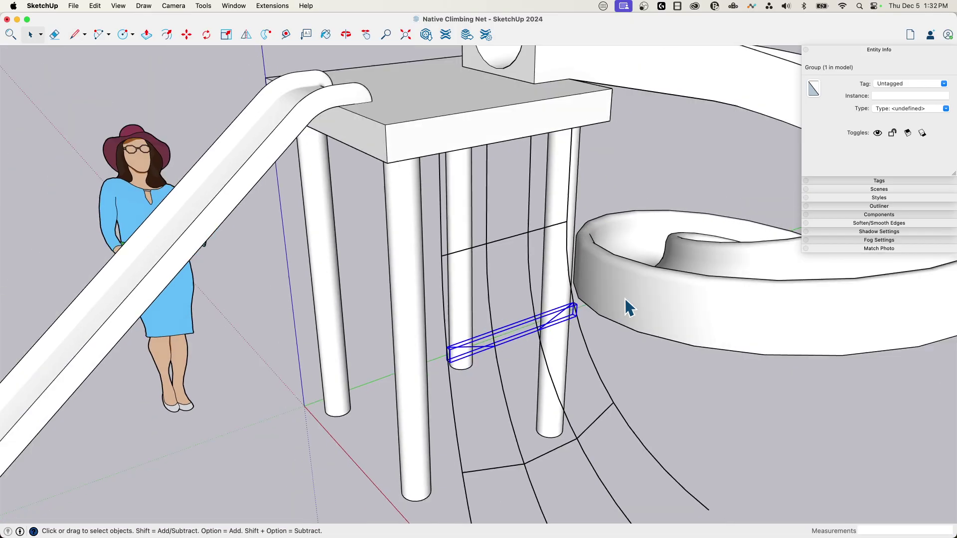
{"action": "middle_click_drag", "start_coordinate": [487, 241], "coordinate": [380, 201]}
{"action": "left_click_drag", "start_coordinate": [380, 202], "coordinate": [556, 276]}
{"action": "scroll", "coordinate": [476, 235], "scroll_direction": "up", "scroll_amount": 5}
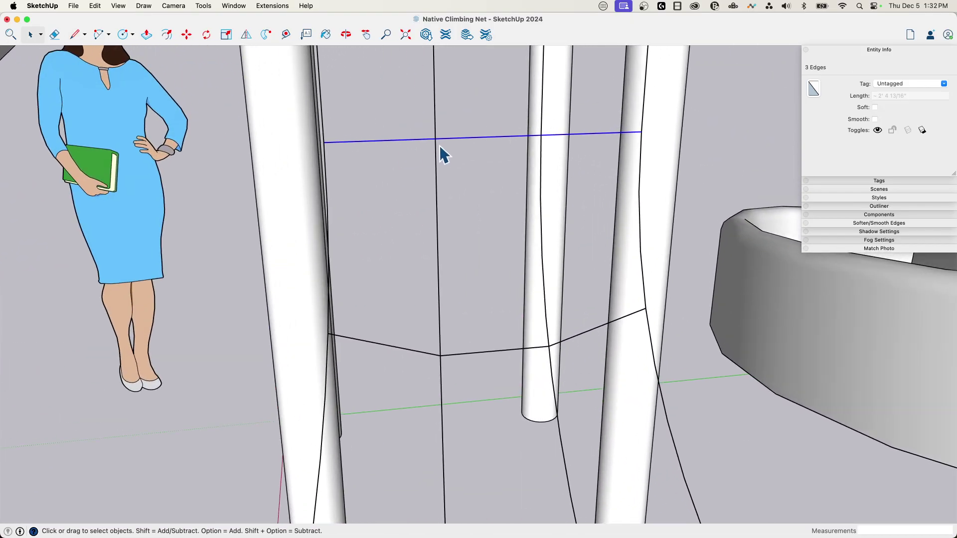
Redraw the upper horizontal rope as three segments through matching points on the four ropes and erase the earlier straight segments.
{"action": "mouse_move", "coordinate": [439, 145]}
{"action": "middle_mouse_down"}
{"action": "mouse_move", "coordinate": [450, 142]}
{"action": "mouse_move", "coordinate": [402, 181]}
{"action": "mouse_move", "coordinate": [295, 159]}
{"action": "middle_mouse_up"}
{"action": "key", "text": "l"}
{"action": "left_click", "coordinate": [296, 161]}
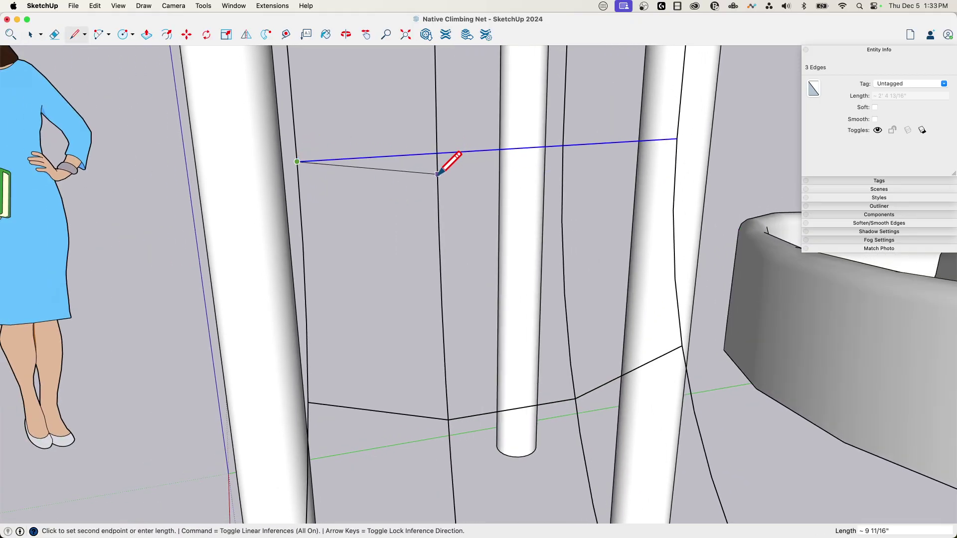
{"action": "left_click", "coordinate": [563, 162]}
{"action": "left_click", "coordinate": [676, 139]}
{"action": "key", "text": "e"}
{"action": "left_click", "coordinate": [595, 144]}
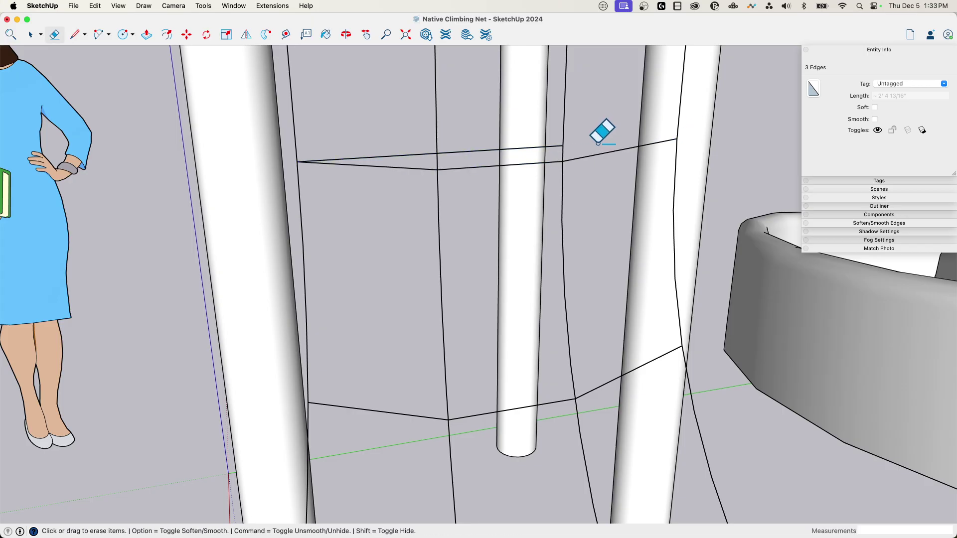
{"action": "left_click", "coordinate": [441, 154]}
Select the three segments of the upper horizontal rope, make them into a group, and clear the selection.
{"action": "key", "text": "space"}
{"action": "middle_click_drag", "start_coordinate": [398, 158], "coordinate": [85, 155]}
{"action": "left_click_drag", "start_coordinate": [74, 188], "coordinate": [386, 219]}
{"action": "right_click", "coordinate": [298, 198]}
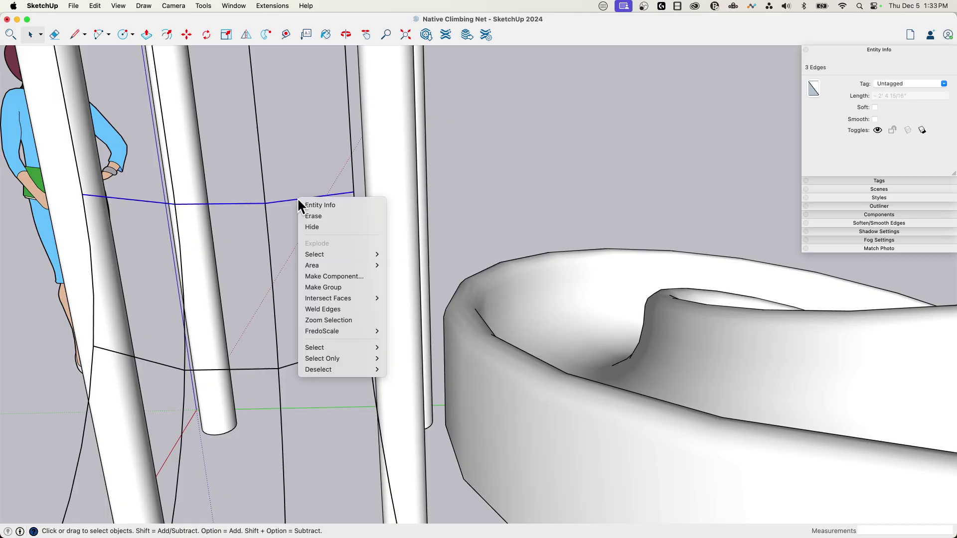
{"action": "left_click", "coordinate": [351, 282]}
{"action": "left_click", "coordinate": [498, 156]}
{"action": "scroll", "coordinate": [498, 155], "scroll_direction": "down", "scroll_amount": 5}
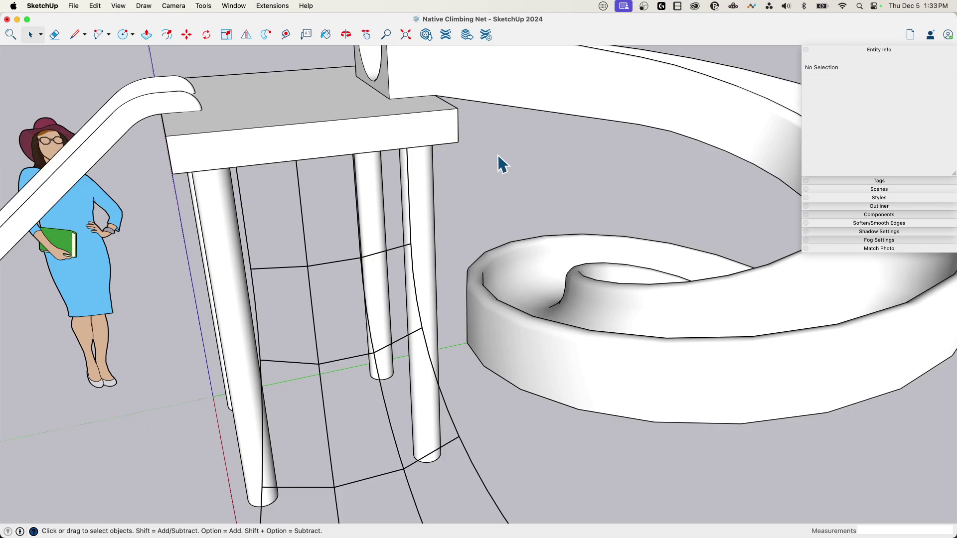
{"action": "mouse_move", "coordinate": [498, 155]}
{"action": "middle_mouse_down"}
{"action": "mouse_move", "coordinate": [578, 312]}
{"action": "mouse_move", "coordinate": [600, 401]}
{"action": "mouse_move", "coordinate": [532, 363]}
{"action": "mouse_move", "coordinate": [576, 289]}
{"action": "mouse_move", "coordinate": [411, 183]}
{"action": "mouse_move", "coordinate": [470, 348]}
{"action": "mouse_move", "coordinate": [393, 357]}
{"action": "mouse_move", "coordinate": [449, 273]}
{"action": "mouse_move", "coordinate": [572, 342]}
{"action": "mouse_move", "coordinate": [448, 269]}
{"action": "mouse_move", "coordinate": [611, 301]}
{"action": "mouse_move", "coordinate": [447, 259]}
{"action": "mouse_move", "coordinate": [566, 299]}
{"action": "mouse_move", "coordinate": [522, 297]}
{"action": "mouse_move", "coordinate": [572, 327]}
{"action": "mouse_move", "coordinate": [519, 210]}
{"action": "mouse_move", "coordinate": [534, 367]}
{"action": "mouse_move", "coordinate": [483, 393]}
{"action": "mouse_move", "coordinate": [457, 344]}
{"action": "middle_mouse_up"}
{"action": "scroll", "coordinate": [573, 327], "scroll_direction": "down", "scroll_amount": 3}
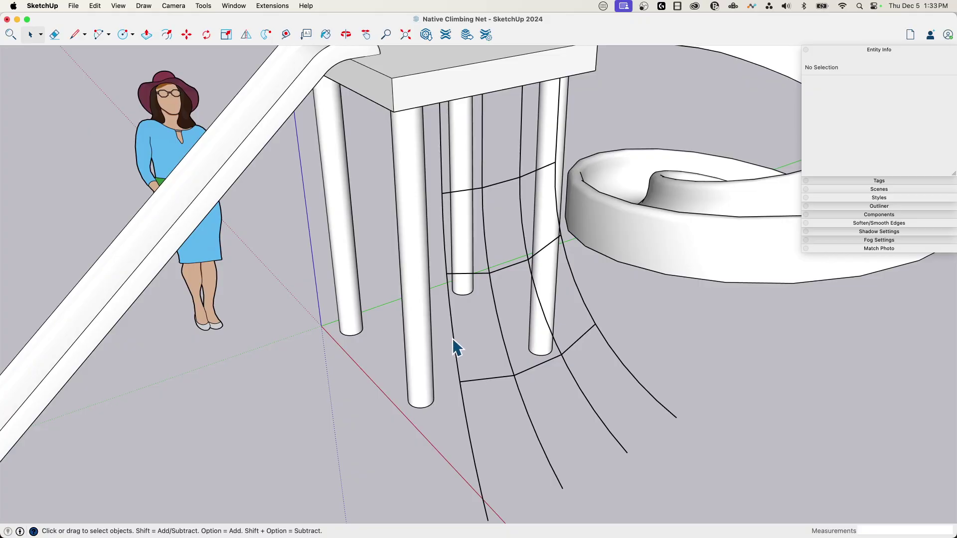
Open the Vertical Rope component for editing and draw a 12-sided circle with a 0.5" radius at the curve's top endpoint.
{"action": "double_click", "coordinate": [453, 339]}
{"action": "mouse_move", "coordinate": [703, 398]}
{"action": "middle_mouse_down"}
{"action": "mouse_move", "coordinate": [558, 215]}
{"action": "mouse_move", "coordinate": [505, 256]}
{"action": "mouse_move", "coordinate": [507, 278]}
{"action": "mouse_move", "coordinate": [466, 180]}
{"action": "mouse_move", "coordinate": [466, 136]}
{"action": "middle_mouse_up"}
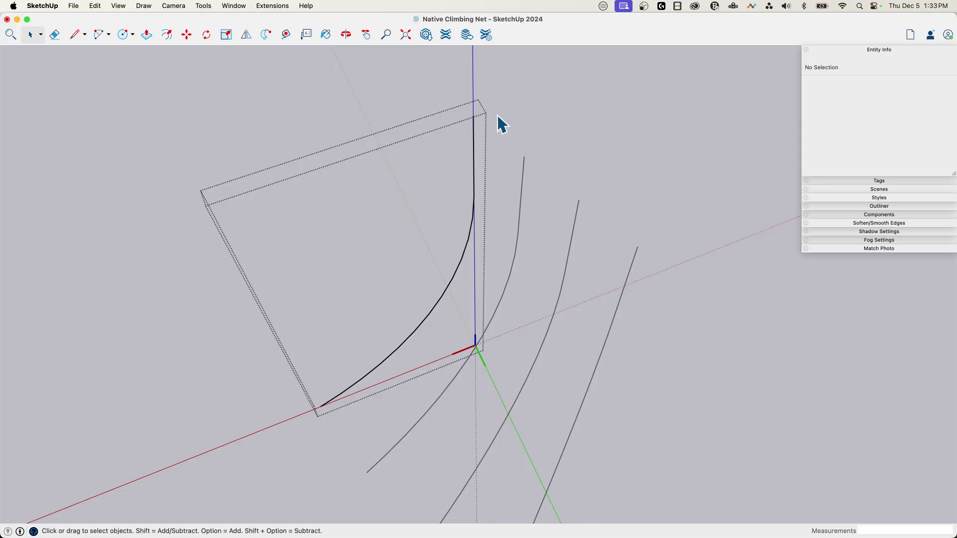
{"action": "key", "text": "c"}
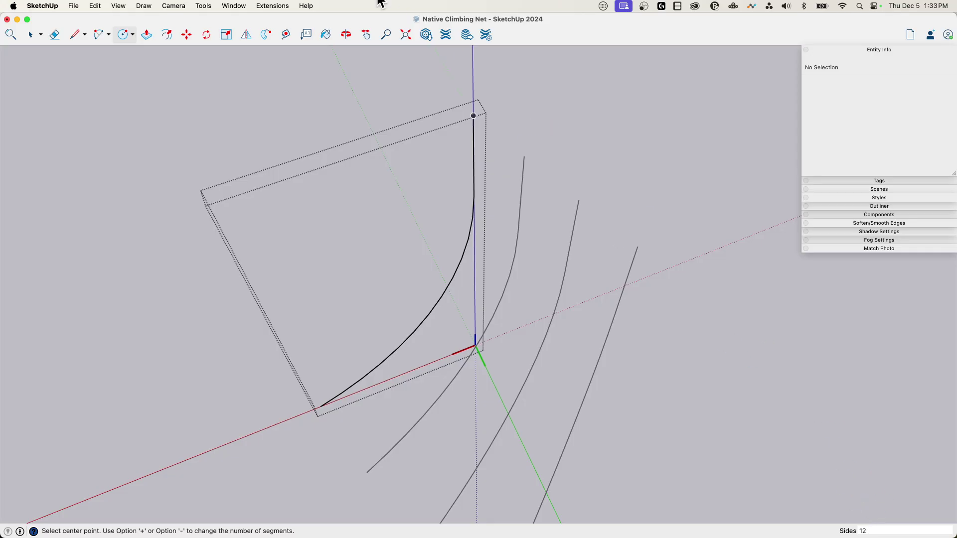
{"action": "left_click", "coordinate": [473, 116]}
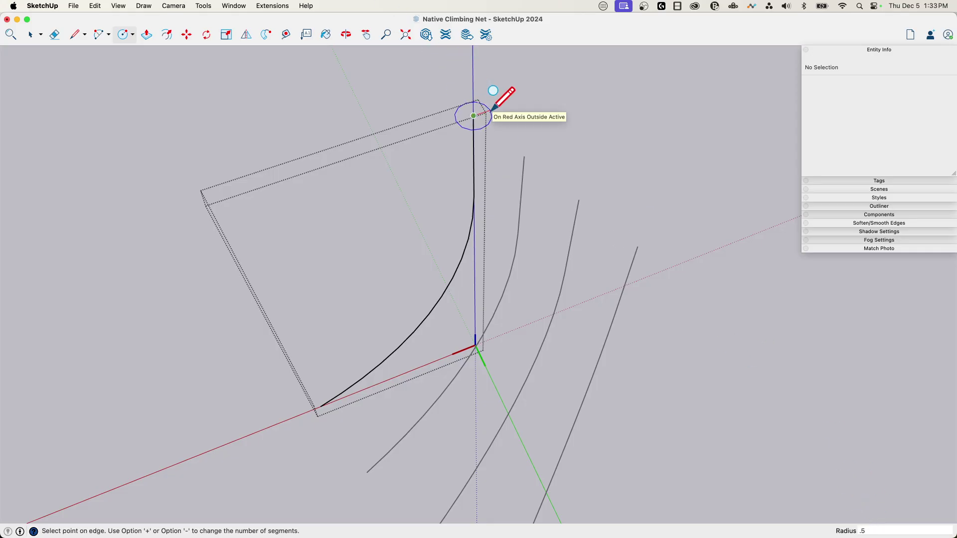
{"action": "key", "text": "Return"}
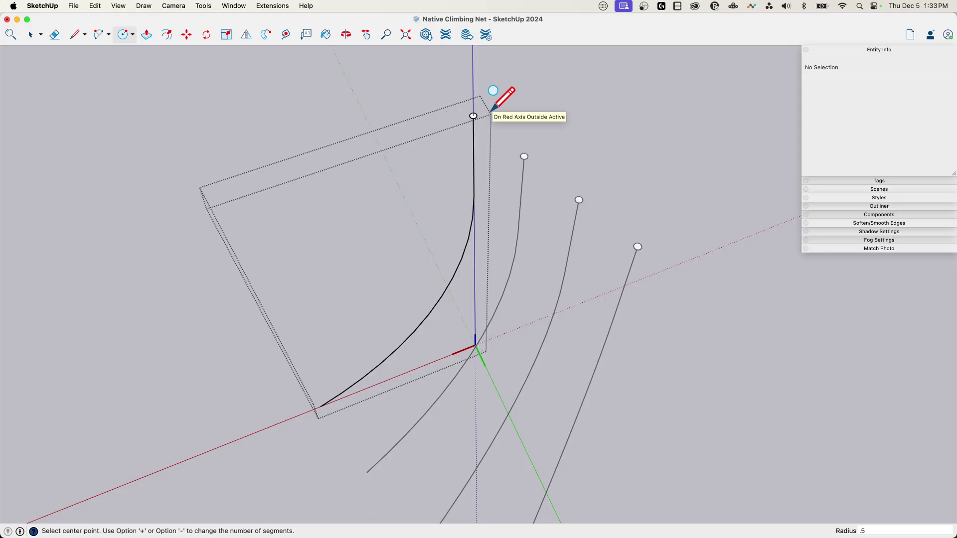
{"action": "middle_click_drag", "start_coordinate": [491, 110], "coordinate": [513, 187]}
{"action": "key", "text": "space"}
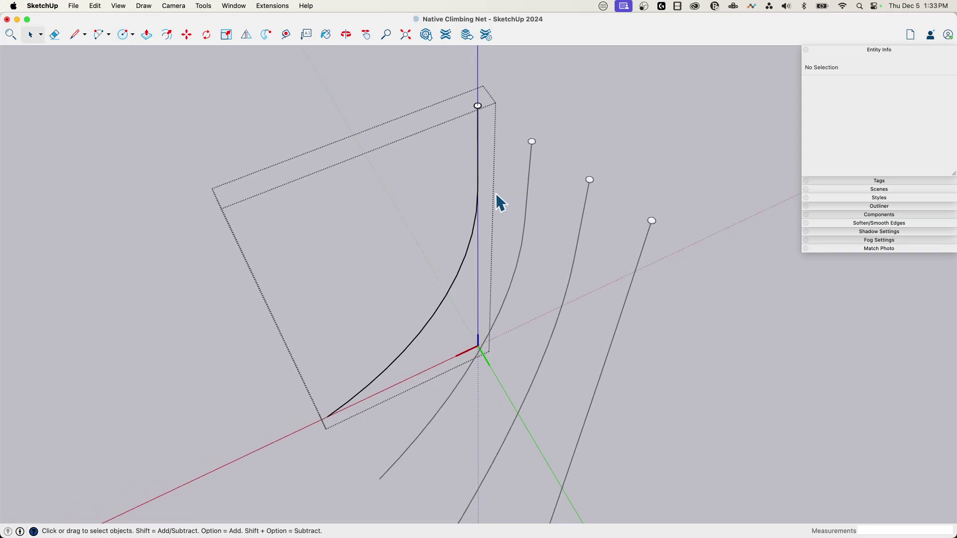
Extrude the circle along the rope curve with Follow Me and close the Vertical Rope component.
{"action": "left_click", "coordinate": [469, 246]}
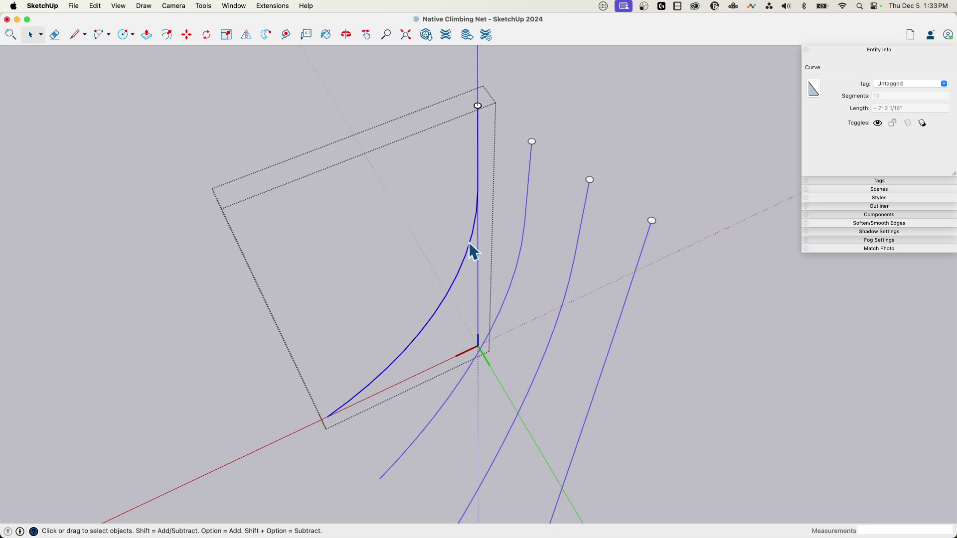
{"action": "left_click", "coordinate": [266, 35]}
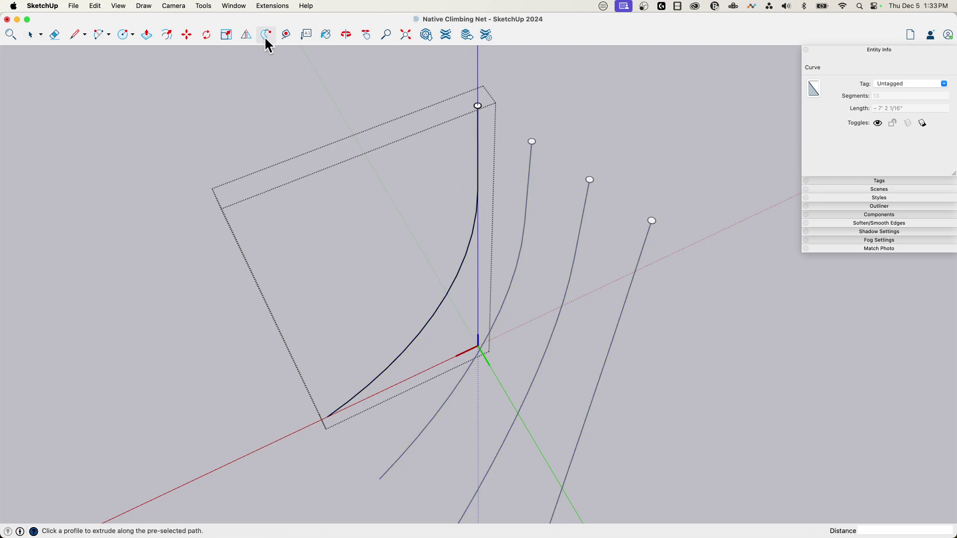
{"action": "left_click", "coordinate": [478, 107]}
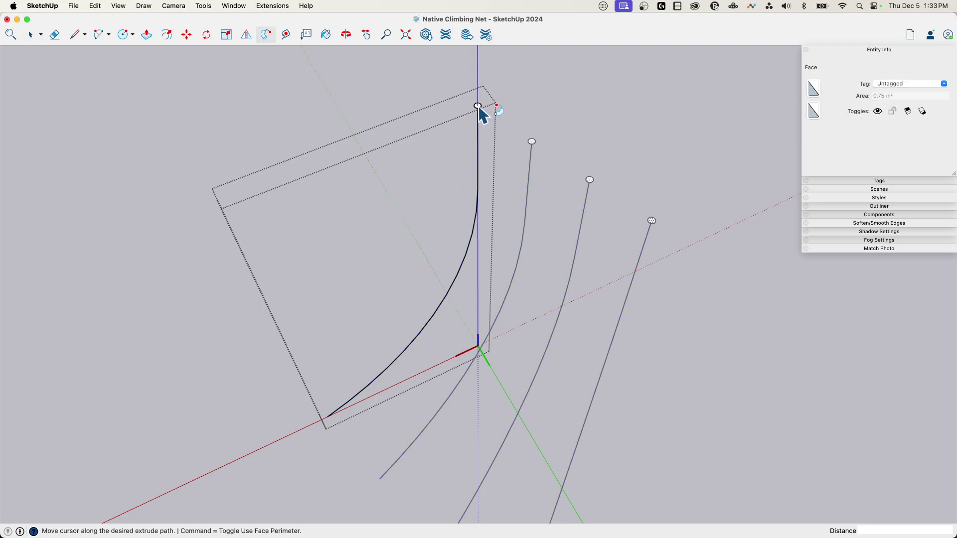
{"action": "key", "text": "space"}
{"action": "left_click", "coordinate": [555, 115]}
{"action": "left_click", "coordinate": [555, 114]}
{"action": "scroll", "coordinate": [555, 113], "scroll_direction": "down", "scroll_amount": 3}
Open the lowest horizontal rope's group and weld its three edges into one curve.
{"action": "middle_click_drag", "start_coordinate": [555, 112], "coordinate": [334, 252]}
{"action": "double_click", "coordinate": [525, 324]}
{"action": "left_click_drag", "start_coordinate": [334, 251], "coordinate": [632, 404]}
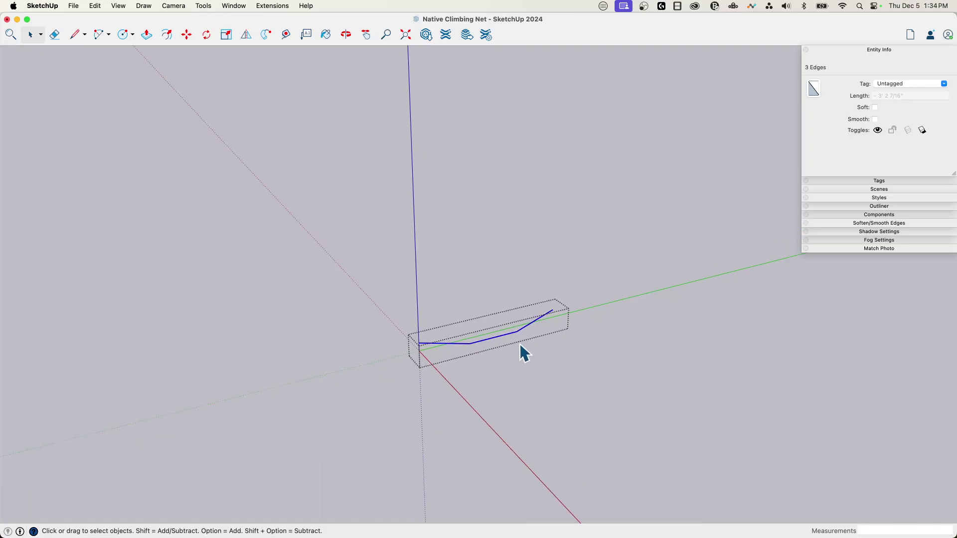
{"action": "right_click", "coordinate": [505, 329]}
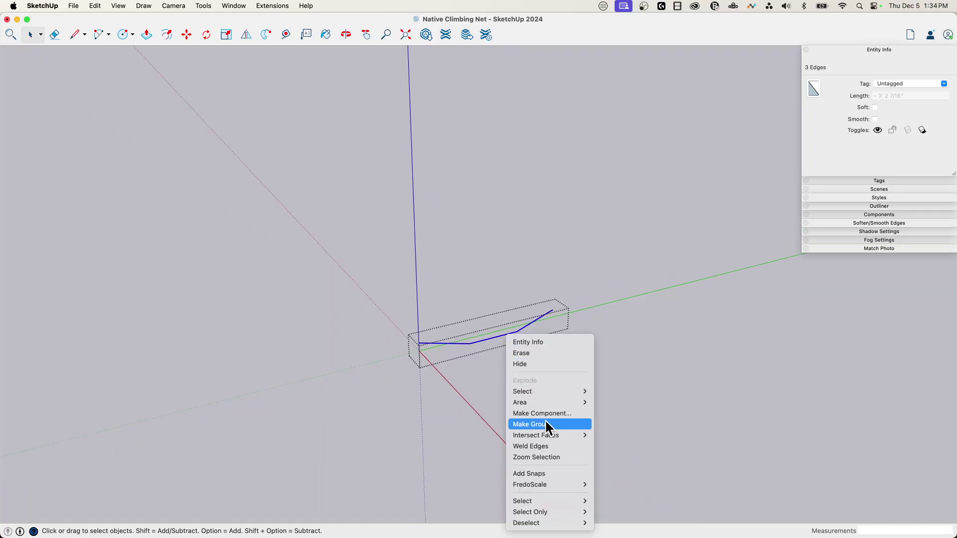
{"action": "left_click", "coordinate": [543, 445]}
{"action": "middle_click_drag", "start_coordinate": [455, 424], "coordinate": [432, 372]}
Draw a vertical 12-sided circle with a 0.5" radius centred on the endpoint of the welded curve.
{"action": "key", "text": "c"}
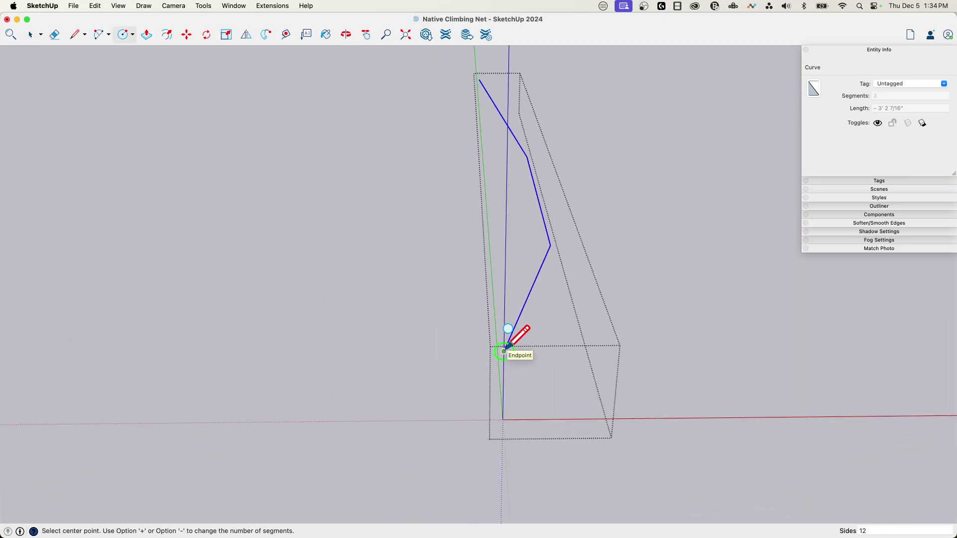
{"action": "left_click", "coordinate": [504, 351]}
{"action": "type", "text": "."}
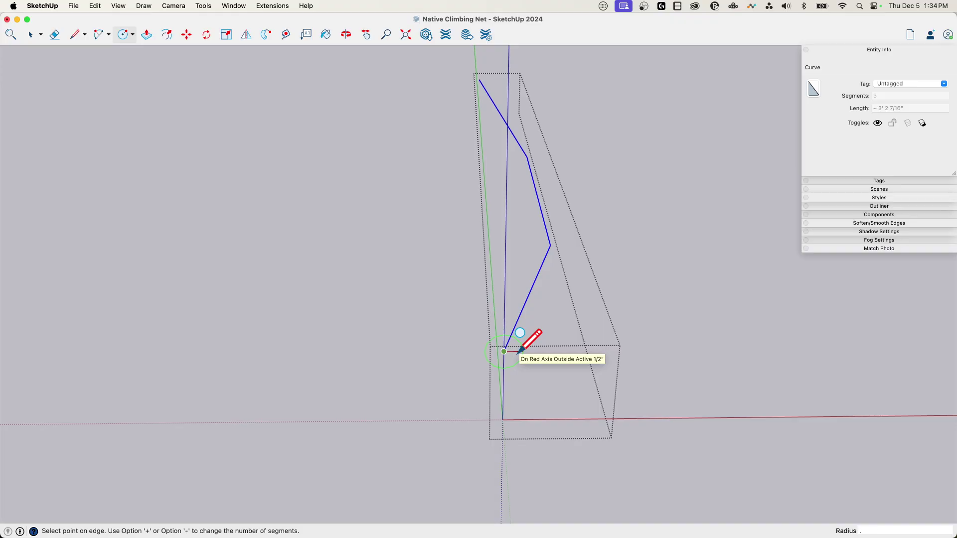
{"action": "type", "text": "5"}
{"action": "key", "text": "Return"}
{"action": "key", "text": "space"}
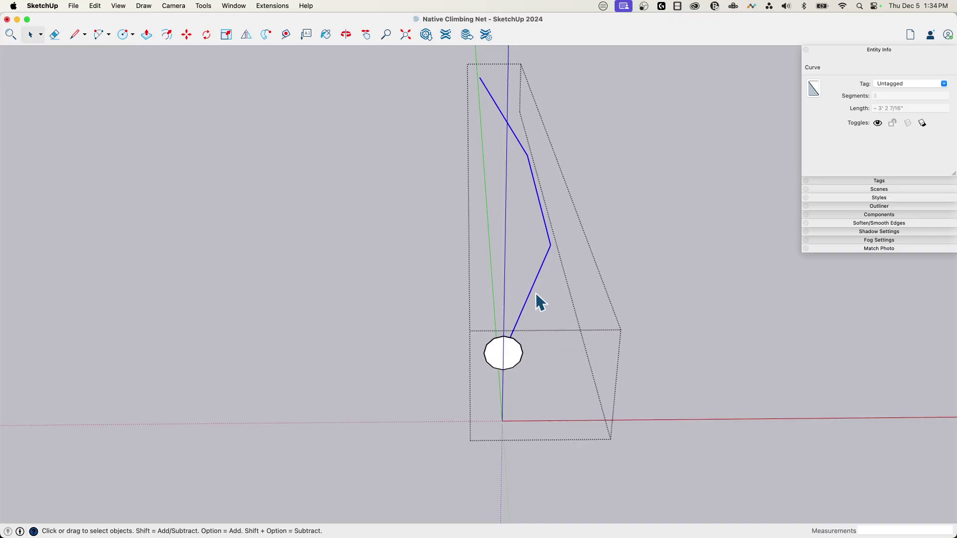
Extrude the circle along the welded curve with Follow Me and close the horizontal rope's group.
{"action": "left_click", "coordinate": [265, 35]}
{"action": "left_click", "coordinate": [504, 368]}
{"action": "key", "text": "space"}
{"action": "middle_click_drag", "start_coordinate": [716, 299], "coordinate": [664, 419]}
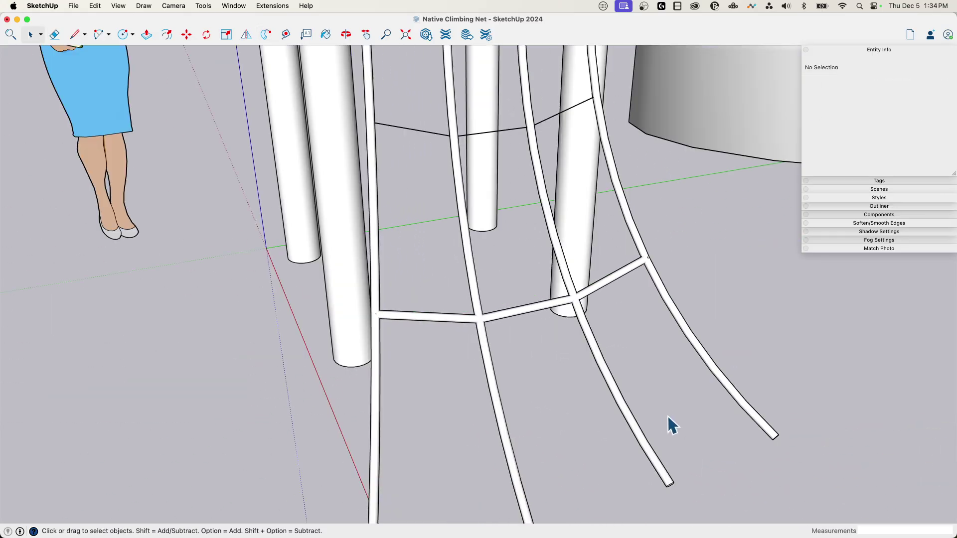
Reopen the lowest horizontal rope's group, examine the tube's end face and bends, and close the group again.
{"action": "middle_click_drag", "start_coordinate": [671, 425], "coordinate": [338, 299]}
{"action": "double_click", "coordinate": [338, 294]}
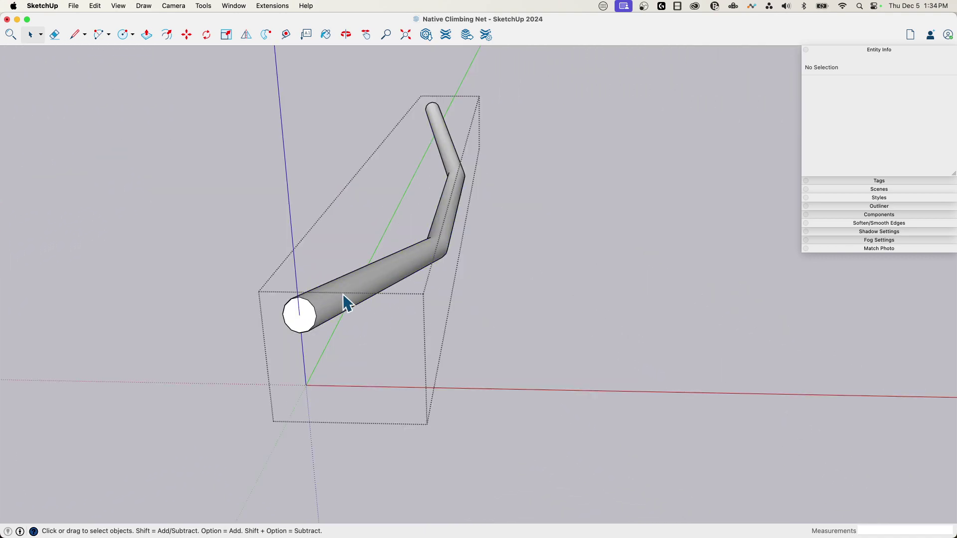
{"action": "middle_click_drag", "start_coordinate": [301, 324], "coordinate": [427, 321]}
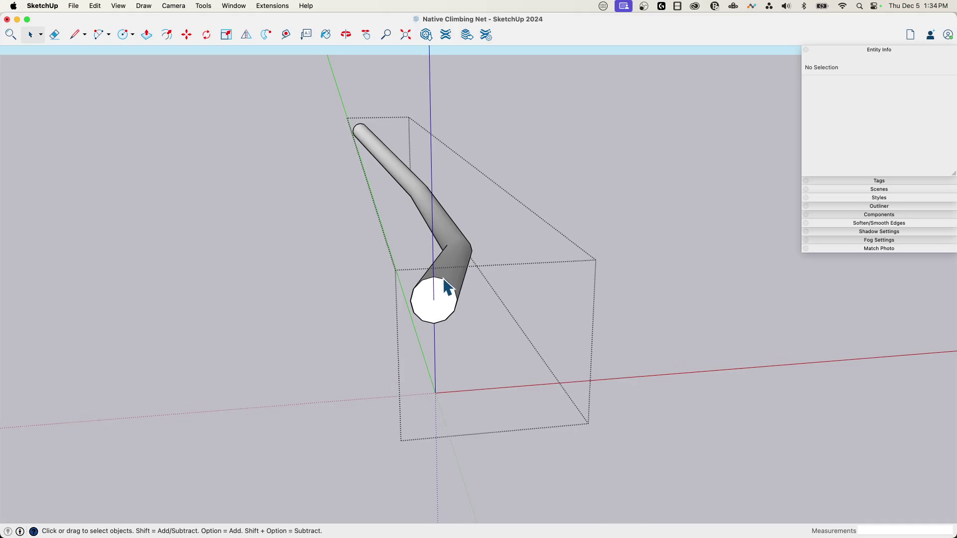
{"action": "middle_click_drag", "start_coordinate": [447, 287], "coordinate": [315, 249]}
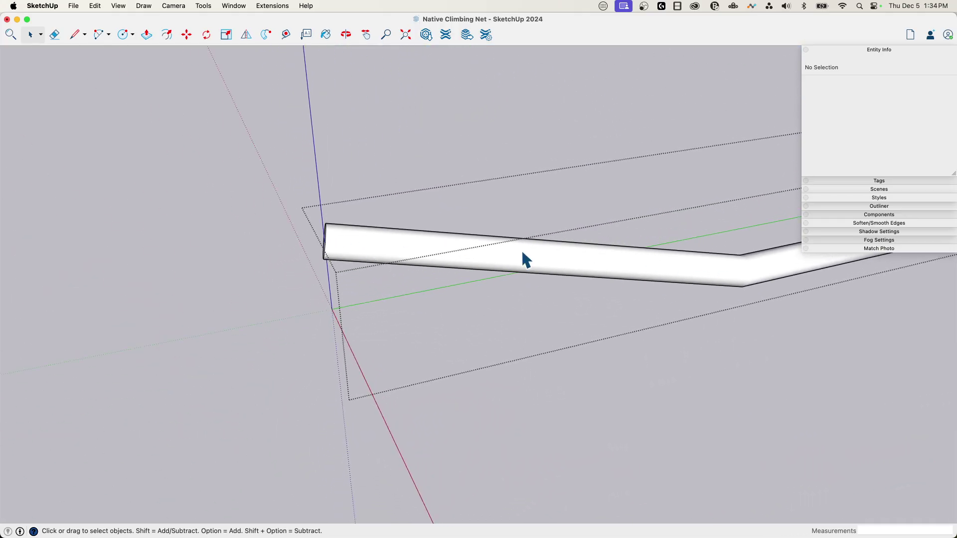
{"action": "middle_click_drag", "start_coordinate": [746, 273], "coordinate": [523, 313]}
{"action": "left_click", "coordinate": [349, 379]}
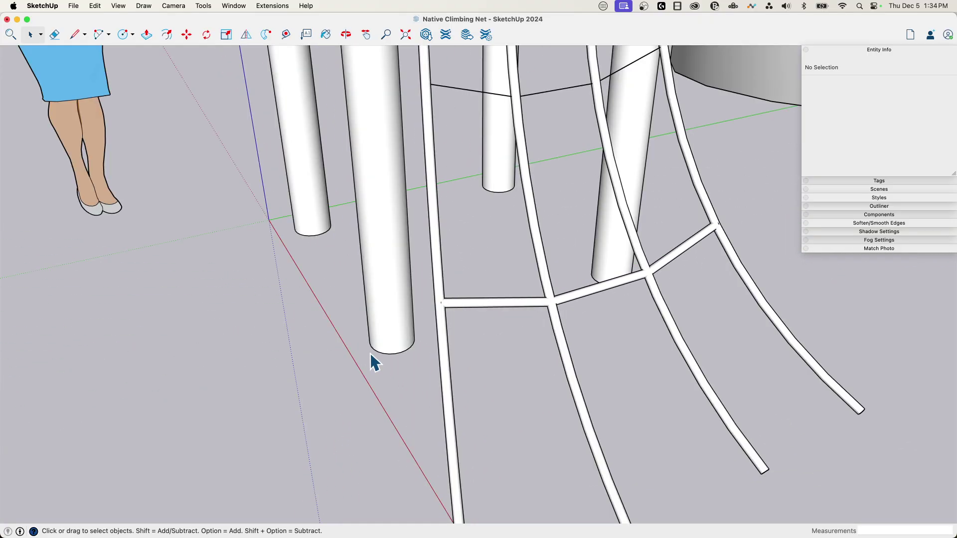
Open the middle horizontal rope's group and weld its three edges into one curve.
{"action": "middle_click_drag", "start_coordinate": [369, 353], "coordinate": [464, 222]}
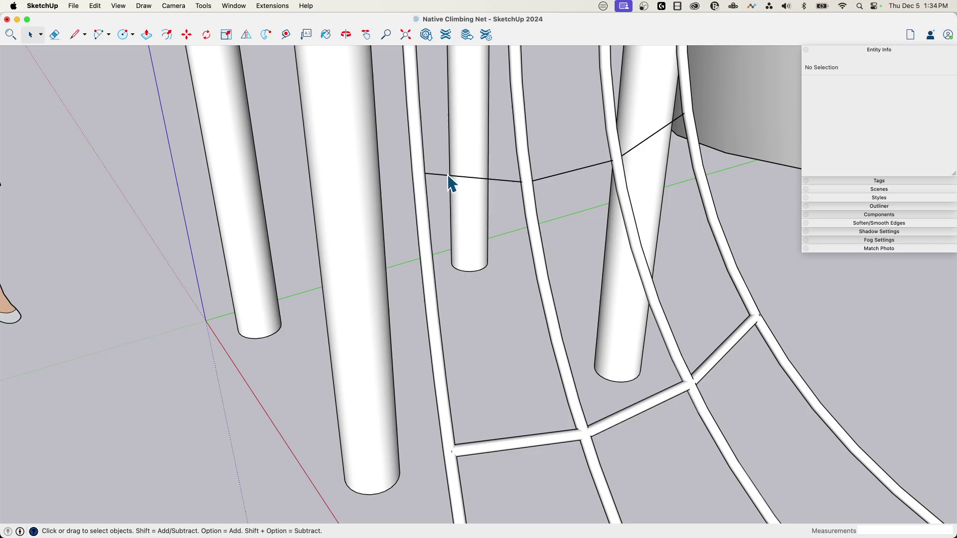
{"action": "double_click", "coordinate": [445, 175]}
{"action": "left_click_drag", "start_coordinate": [692, 112], "coordinate": [428, 235]}
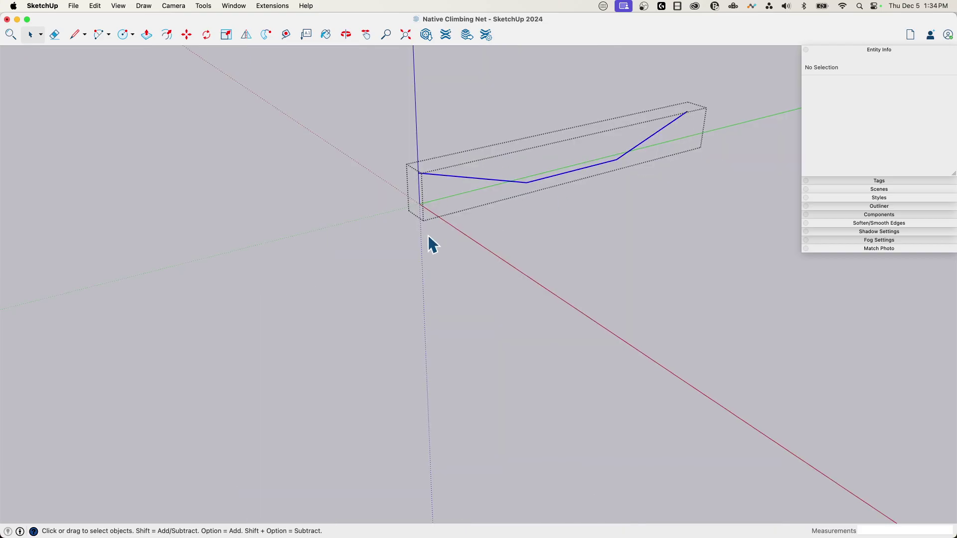
{"action": "right_click", "coordinate": [509, 183]}
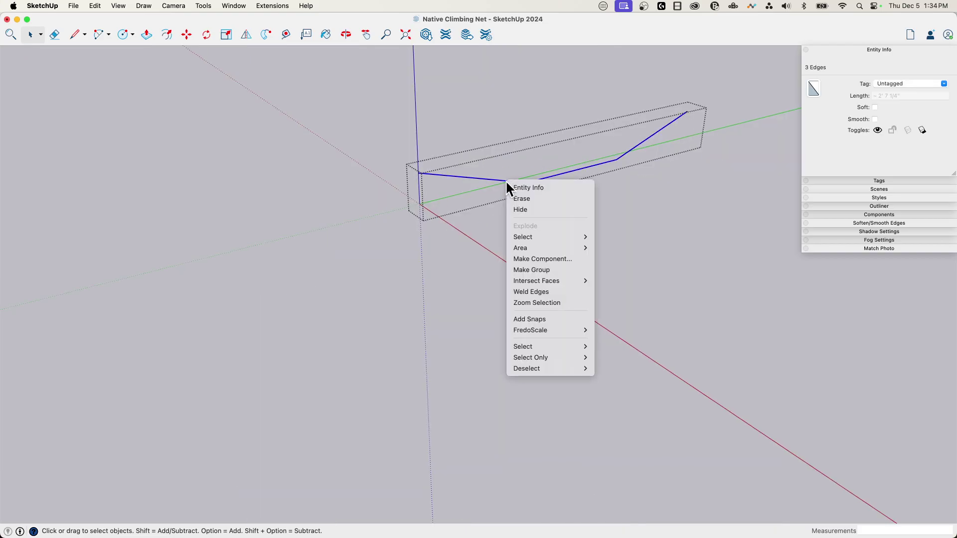
{"action": "left_click", "coordinate": [547, 291]}
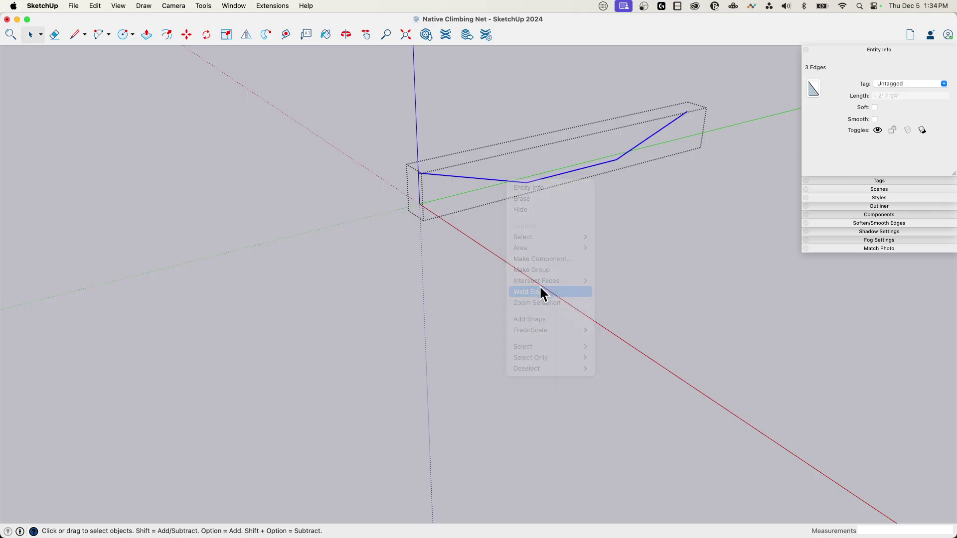
Draw a vertical 12-sided circle with a 0.5" radius centred on the near endpoint of the middle rope's curve.
{"action": "middle_click_drag", "start_coordinate": [448, 167], "coordinate": [469, 171]}
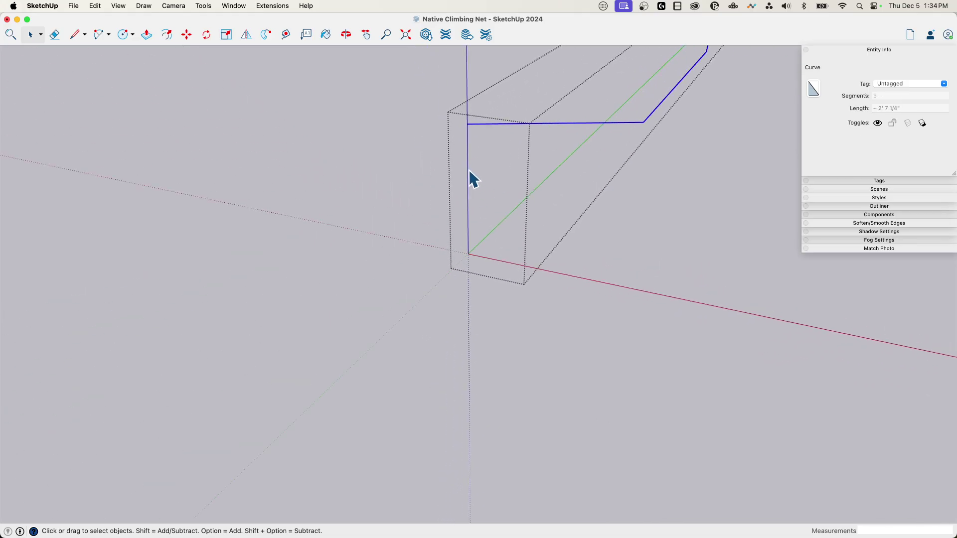
{"action": "key", "text": "c"}
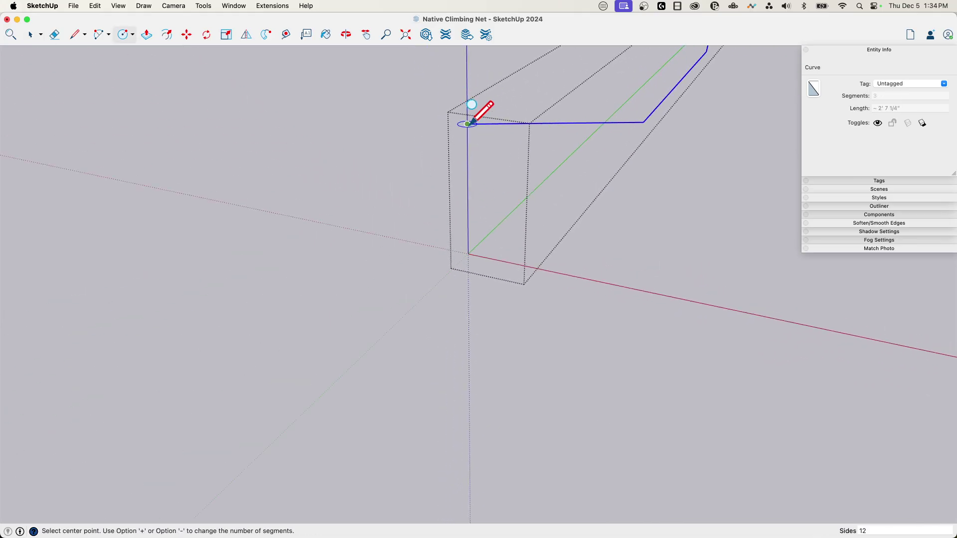
{"action": "left_click", "coordinate": [469, 123]}
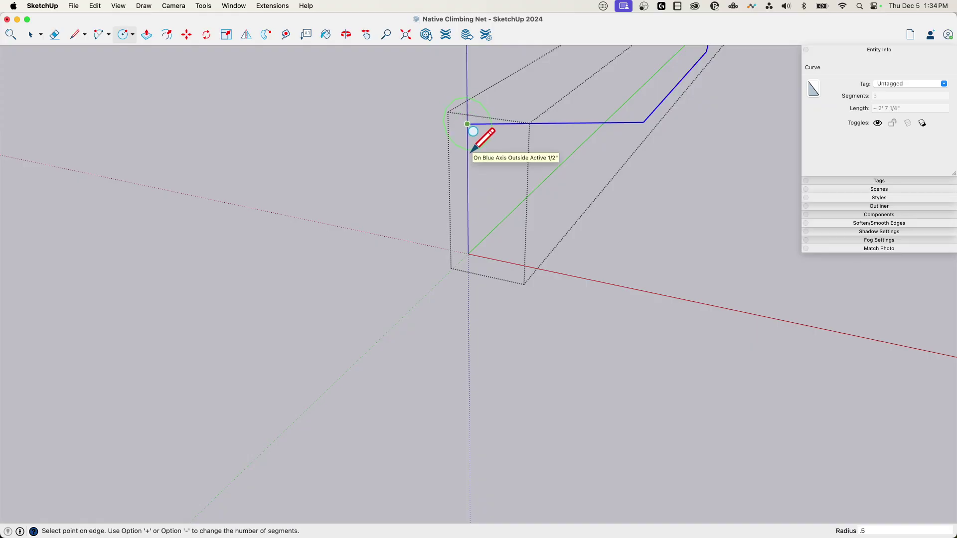
{"action": "type", "text": ".5"}
{"action": "key", "text": "Return"}
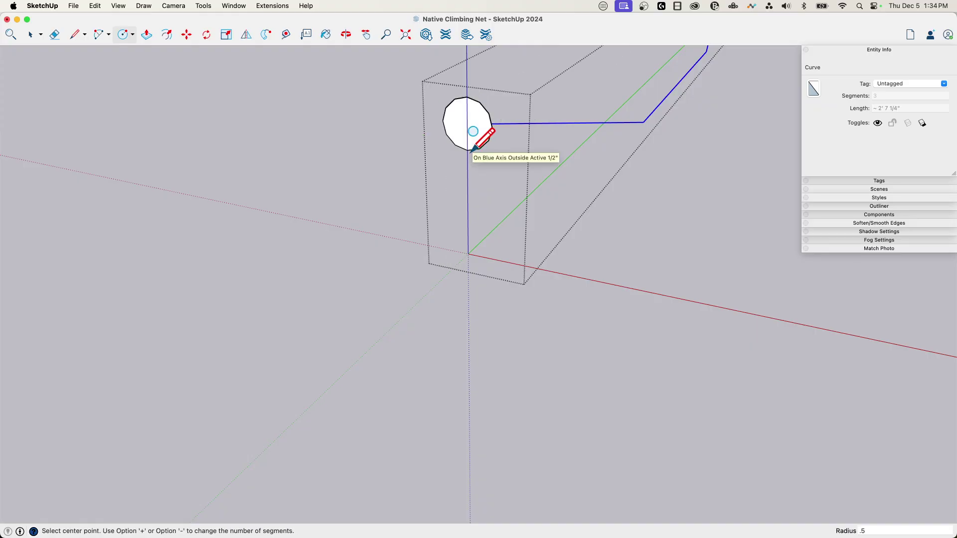
Extrude the circle along the middle rope's curve with Follow Me and close the group.
{"action": "left_click", "coordinate": [267, 34]}
{"action": "left_click", "coordinate": [456, 130]}
{"action": "middle_click_drag", "start_coordinate": [457, 130], "coordinate": [662, 384]}
{"action": "key", "text": "space"}
{"action": "scroll", "coordinate": [662, 384], "scroll_direction": "down", "scroll_amount": 3}
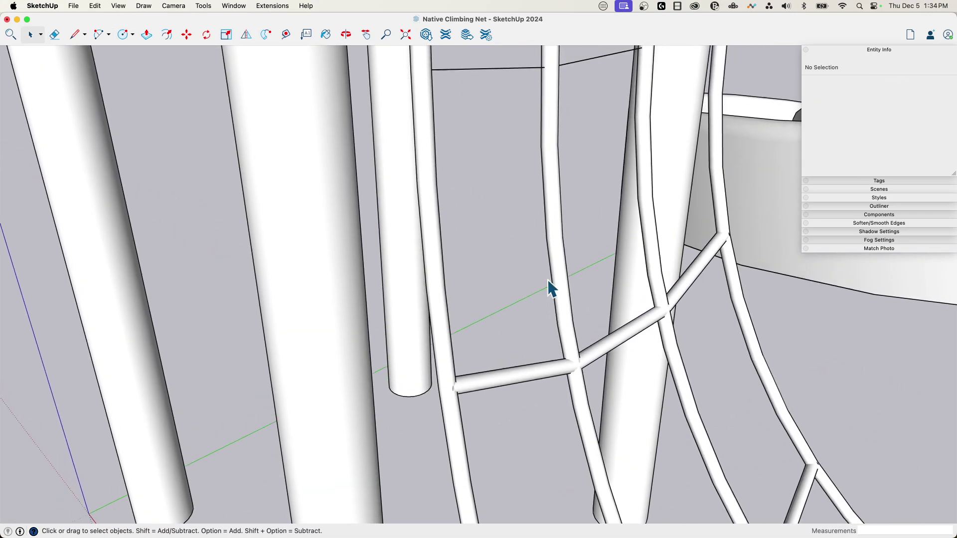
Open the uppermost horizontal rope's group and weld its three edges into one curve.
{"action": "scroll", "coordinate": [488, 256], "scroll_direction": "up", "scroll_amount": 3}
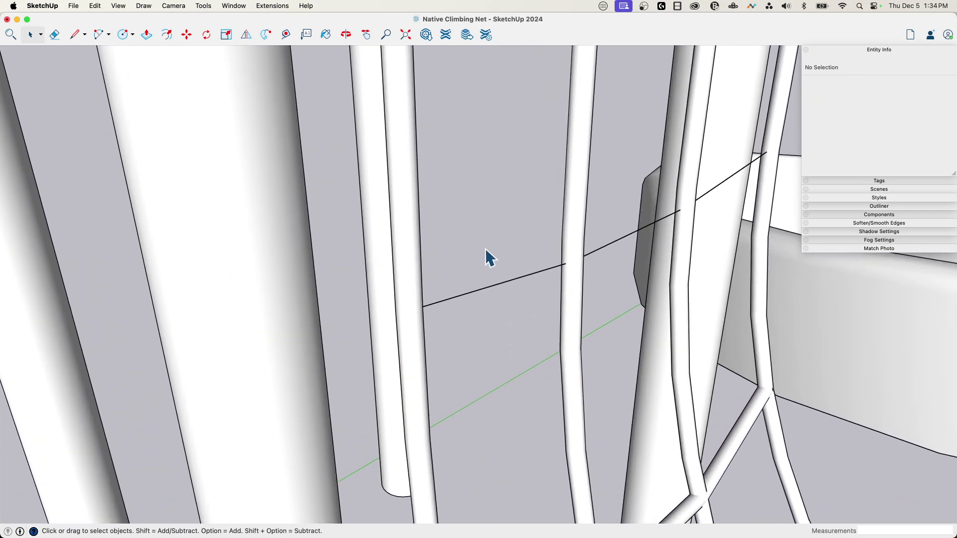
{"action": "double_click", "coordinate": [479, 302]}
{"action": "left_click_drag", "start_coordinate": [496, 308], "coordinate": [495, 308]}
{"action": "right_click", "coordinate": [590, 253]}
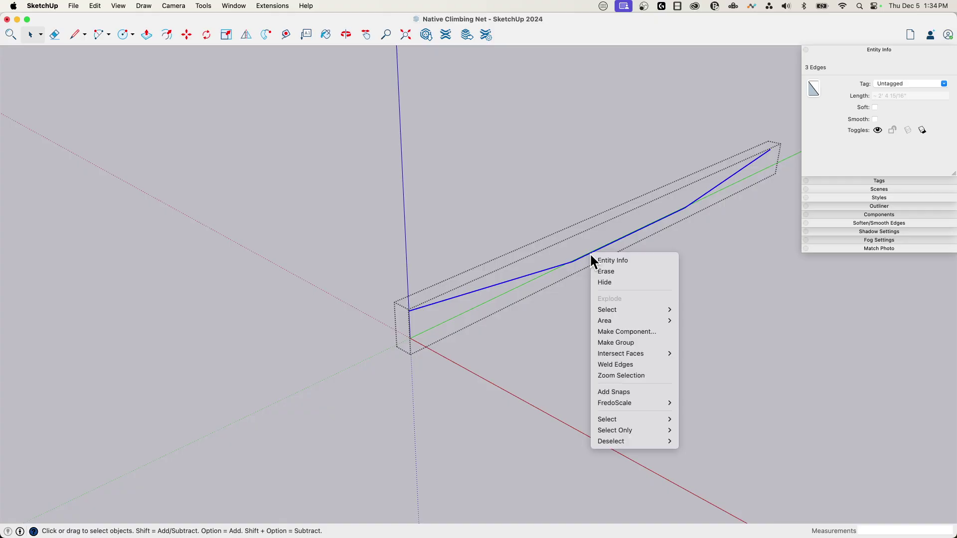
{"action": "left_click", "coordinate": [654, 365]}
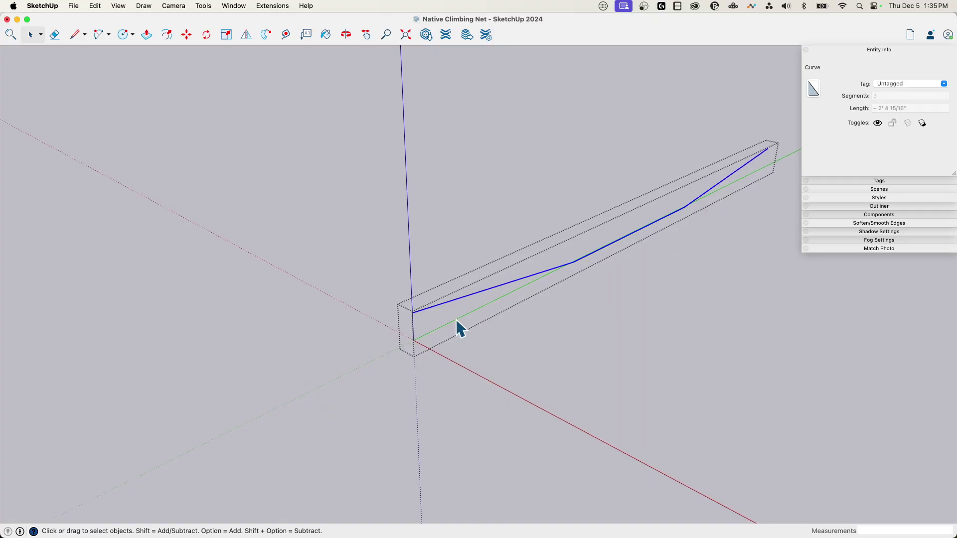
Draw a vertical 12-sided circle centred on the near endpoint of the uppermost rope's welded curve.
{"action": "middle_click_drag", "start_coordinate": [456, 319], "coordinate": [481, 320]}
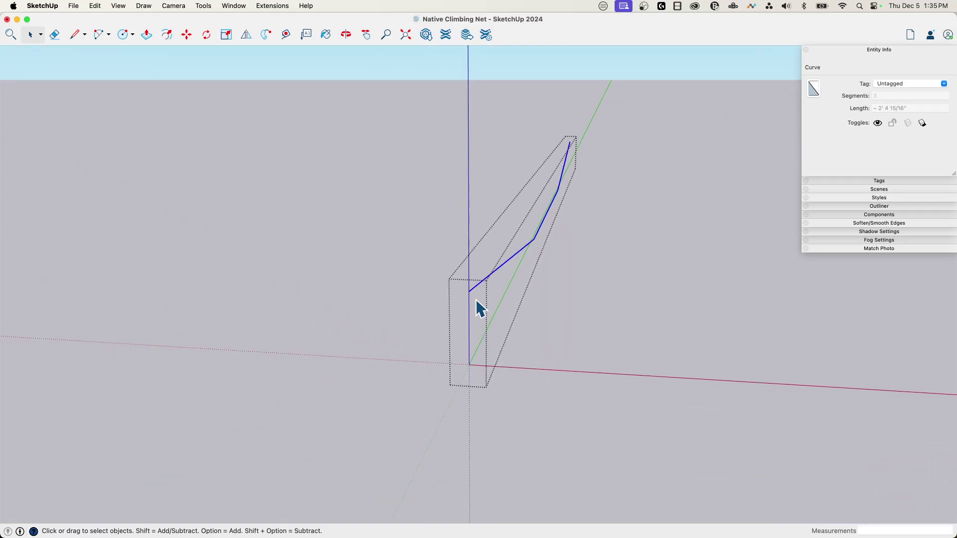
{"action": "key", "text": "c"}
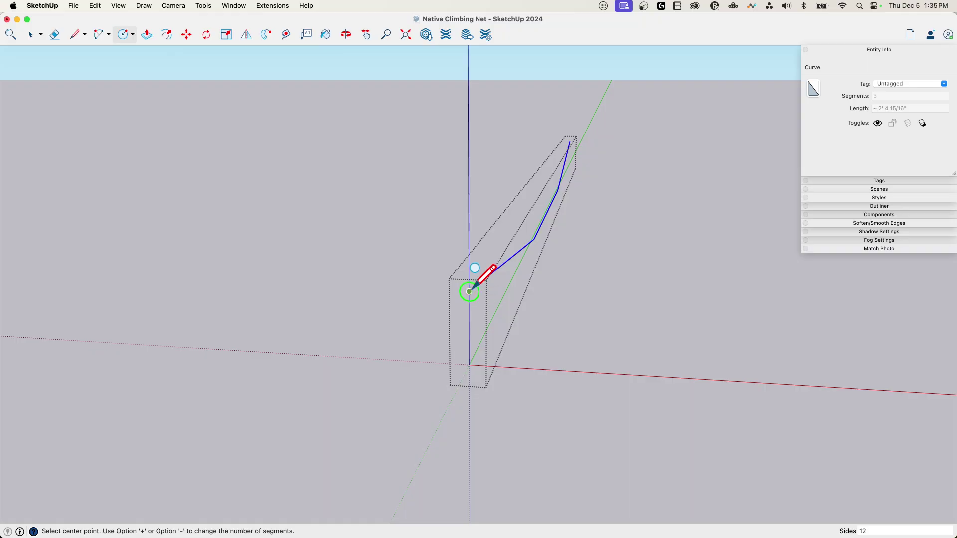
{"action": "left_click", "coordinate": [473, 326]}
Extrude the circle along the uppermost rope's curve with Follow Me and close the group.
{"action": "left_click", "coordinate": [265, 36]}
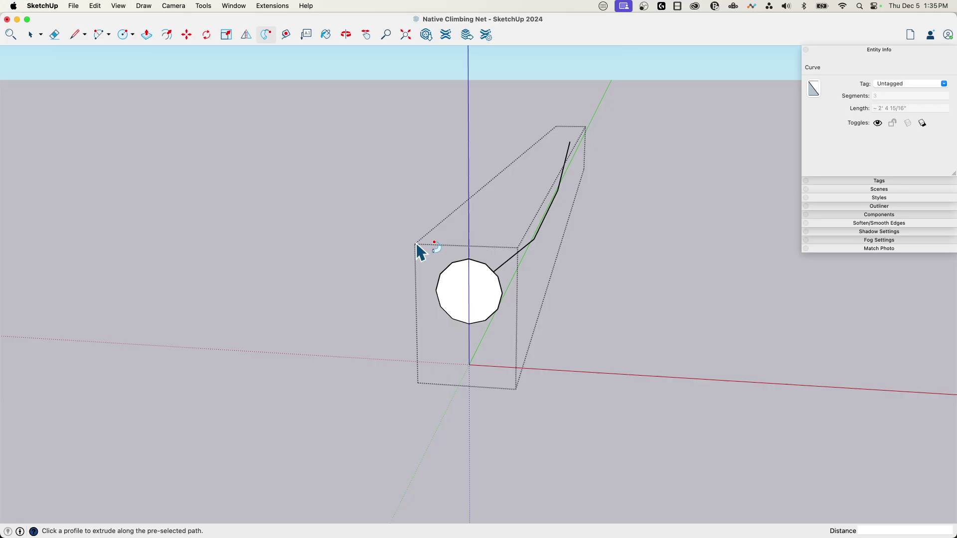
{"action": "left_click", "coordinate": [464, 294]}
{"action": "key", "text": "space"}
{"action": "left_click", "coordinate": [670, 289]}
{"action": "scroll", "coordinate": [647, 296], "scroll_direction": "down", "scroll_amount": 10}
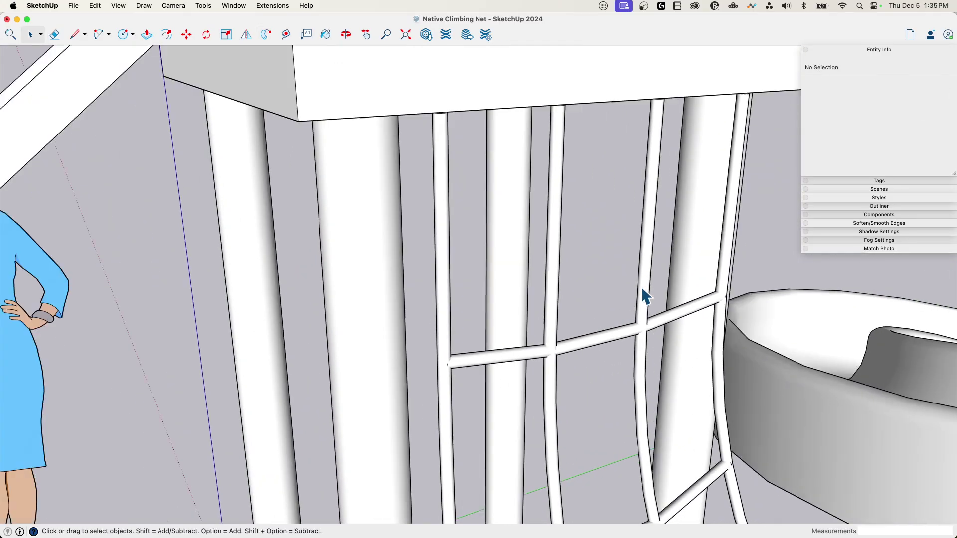
Examine the tubed climbing net from several angles, including the joints where horizontal and vertical ropes cross.
{"action": "middle_click_drag", "start_coordinate": [641, 286], "coordinate": [667, 314]}
{"action": "scroll", "coordinate": [627, 247], "scroll_direction": "up", "scroll_amount": 5}
{"action": "middle_click_drag", "start_coordinate": [627, 250], "coordinate": [510, 372]}
{"action": "scroll", "coordinate": [511, 374], "scroll_direction": "up", "scroll_amount": 10}
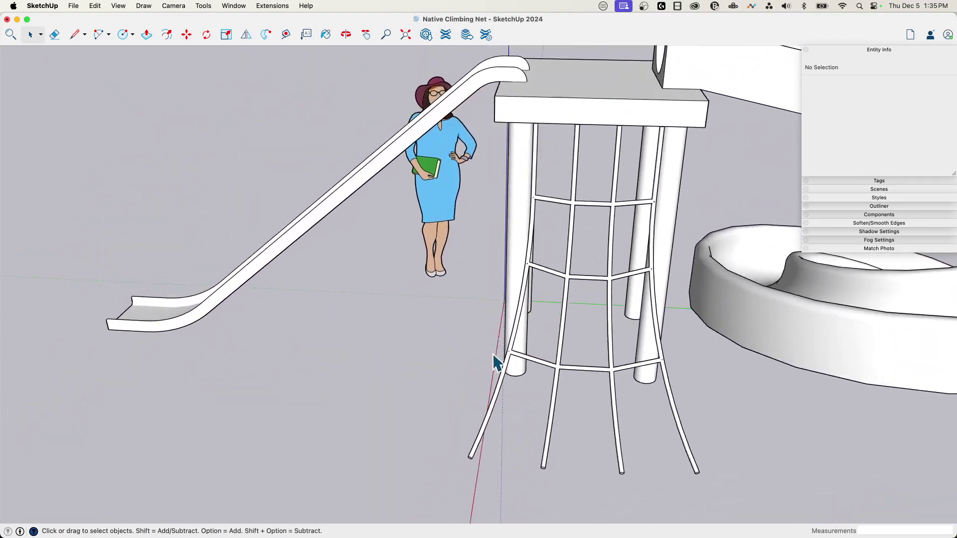
{"action": "scroll", "coordinate": [494, 372], "scroll_direction": "down", "scroll_amount": 3}
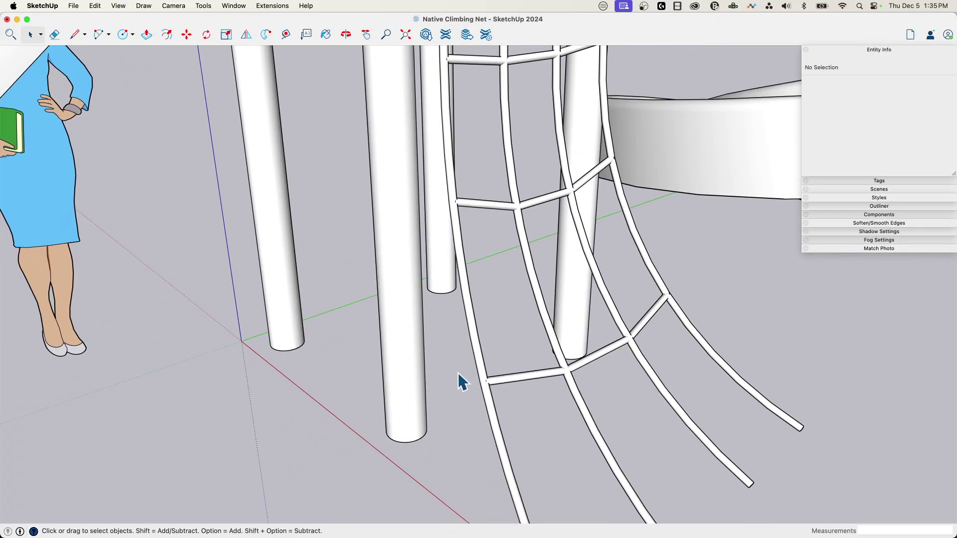
{"action": "scroll", "coordinate": [485, 386], "scroll_direction": "up", "scroll_amount": 6}
{"action": "scroll", "coordinate": [464, 436], "scroll_direction": "up", "scroll_amount": 3}
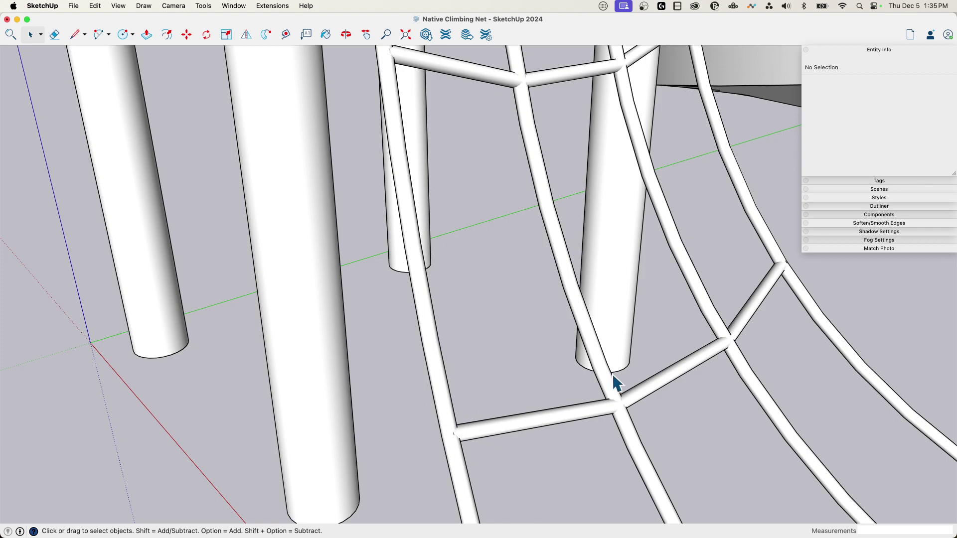
{"action": "scroll", "coordinate": [632, 392], "scroll_direction": "down", "scroll_amount": 6}
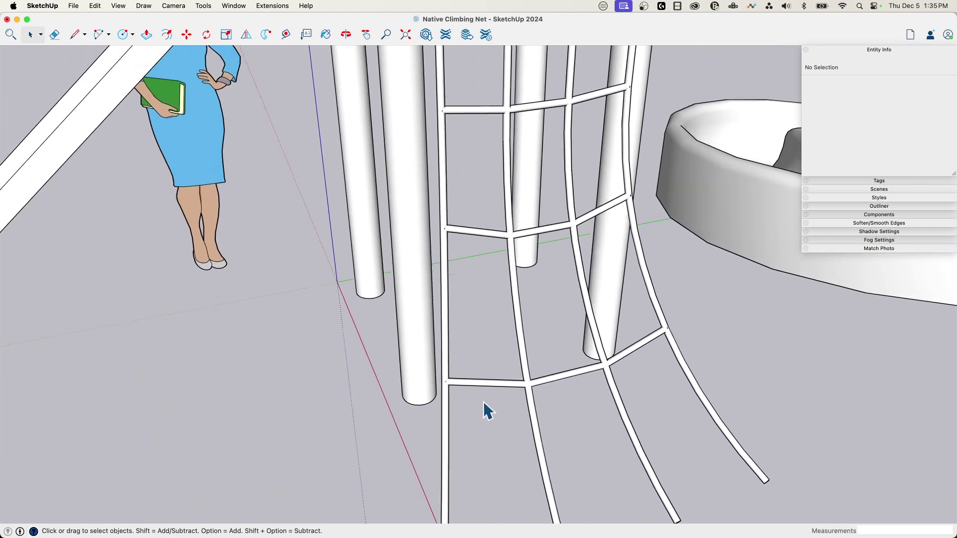
{"action": "scroll", "coordinate": [483, 402], "scroll_direction": "up", "scroll_amount": 2}
{"action": "scroll", "coordinate": [480, 399], "scroll_direction": "down", "scroll_amount": 3}
{"action": "scroll", "coordinate": [478, 393], "scroll_direction": "up", "scroll_amount": 5}
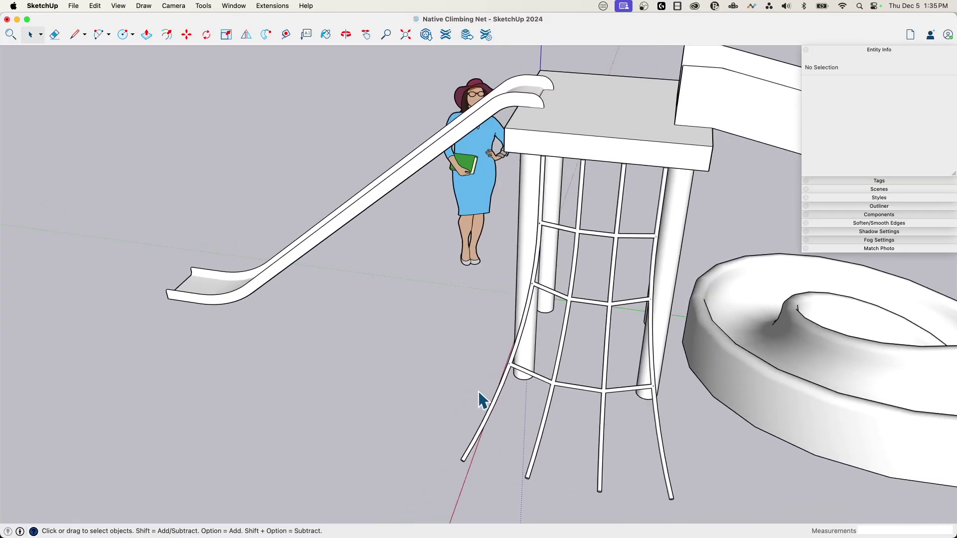
{"action": "scroll", "coordinate": [567, 322], "scroll_direction": "up", "scroll_amount": 5}
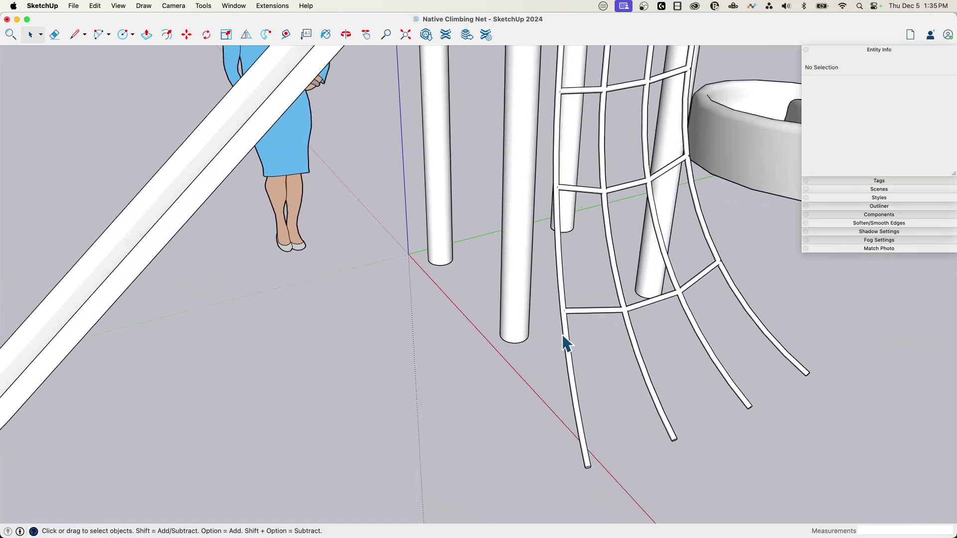
{"action": "scroll", "coordinate": [593, 327], "scroll_direction": "down", "scroll_amount": 4}
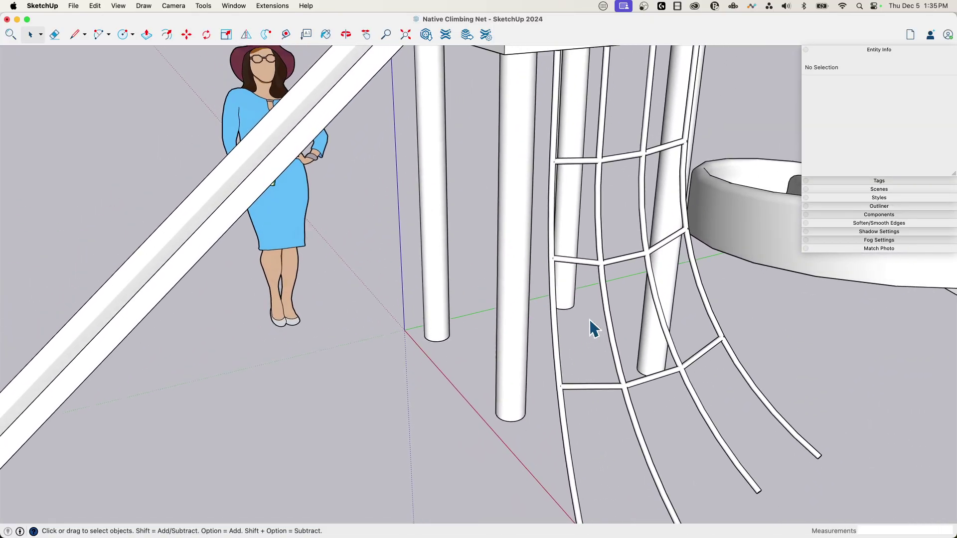
{"action": "scroll", "coordinate": [447, 442], "scroll_direction": "up", "scroll_amount": 2}
Draw a horizontal 12-sided circle with a radius of about 9" on the ground beside the climbing net.
{"action": "middle_click_drag", "start_coordinate": [447, 443], "coordinate": [373, 445]}
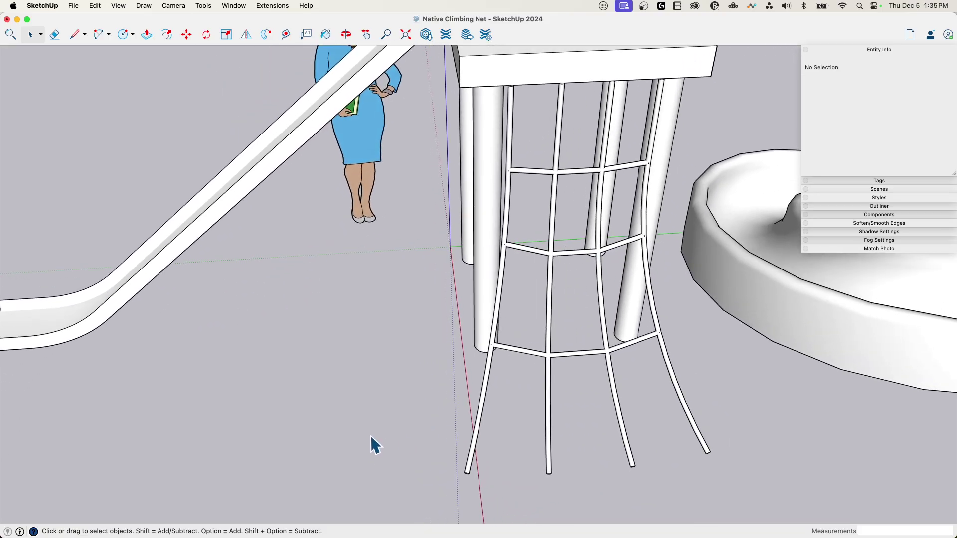
{"action": "key", "text": "c"}
{"action": "left_click", "coordinate": [327, 437]}
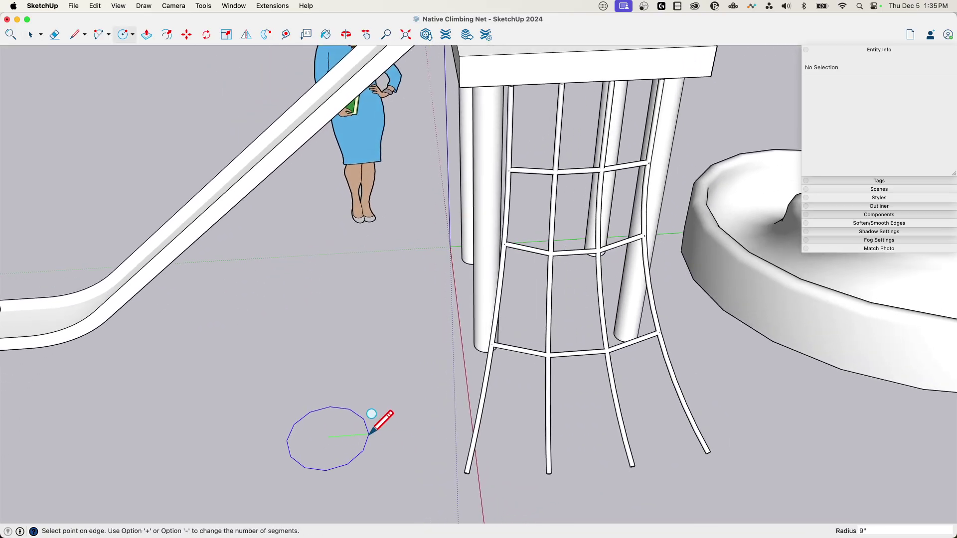
{"action": "left_click", "coordinate": [369, 434]}
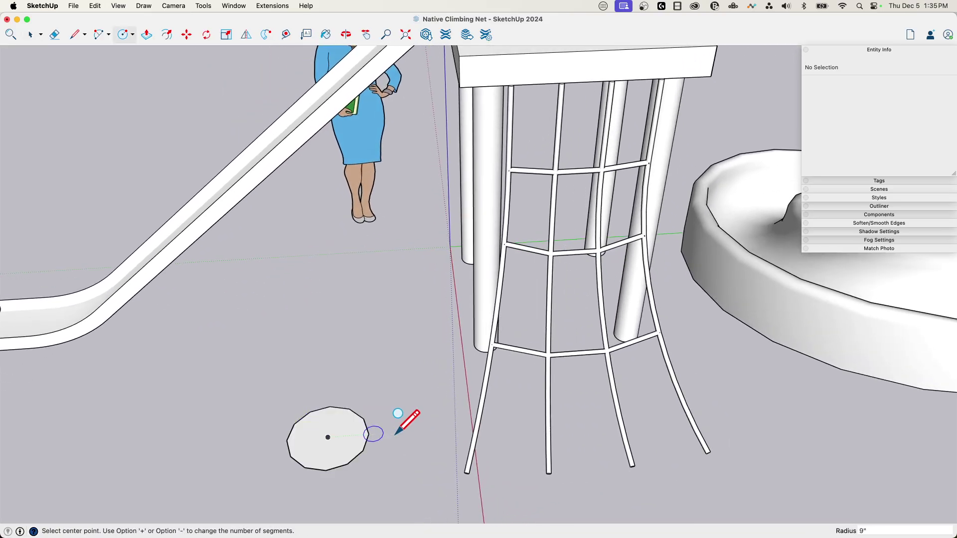
Draw a smaller vertical circle centred on the ground circle's centre point.
{"action": "left_click", "coordinate": [328, 437]}
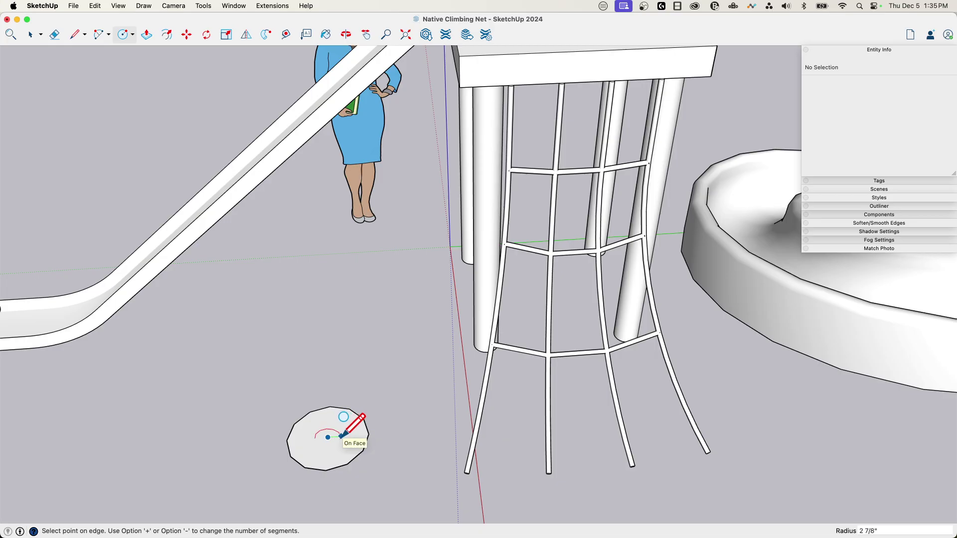
{"action": "key", "text": "Return"}
{"action": "key", "text": "space"}
Sweep the small vertical circle around the ground disc with Follow Me to form a sphere, and erase the disc.
{"action": "scroll", "coordinate": [357, 434], "scroll_direction": "up", "scroll_amount": 6}
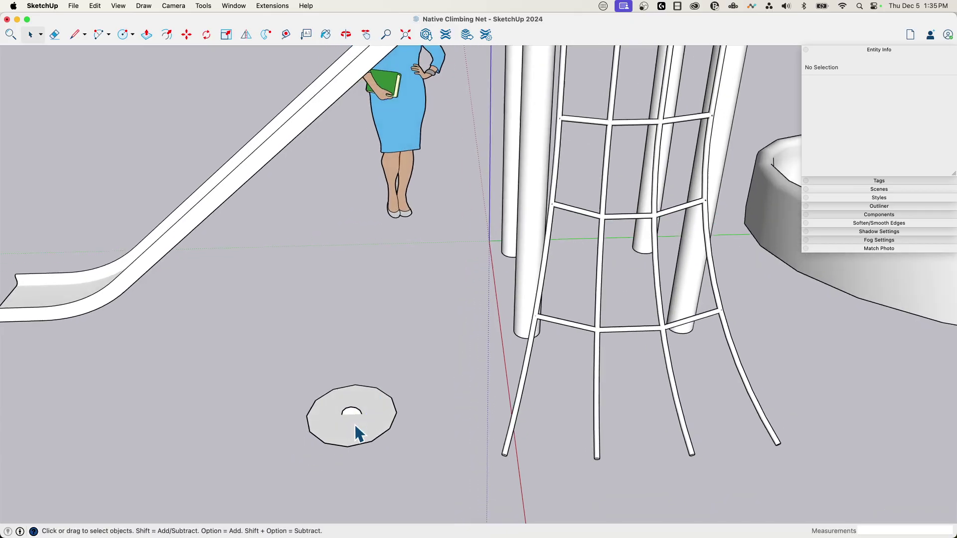
{"action": "left_click", "coordinate": [515, 369]}
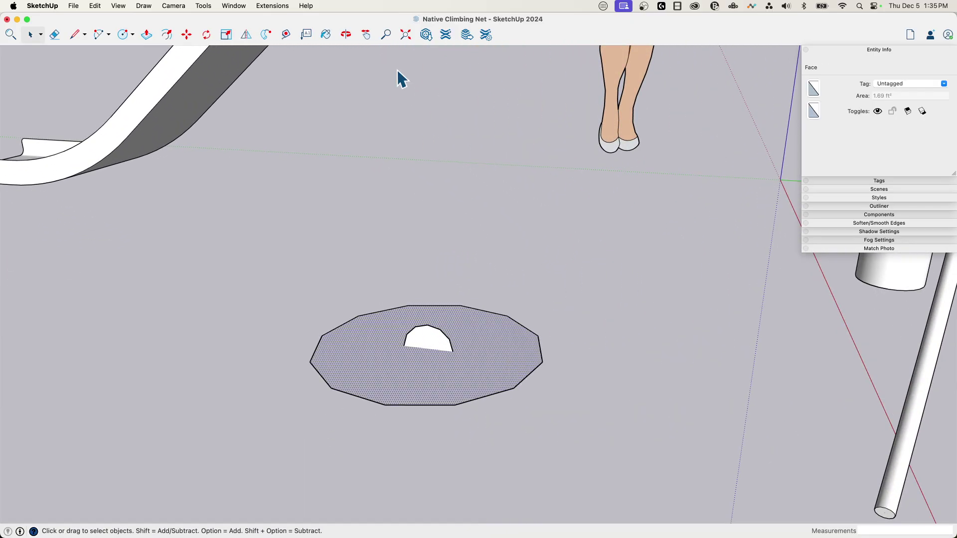
{"action": "left_click", "coordinate": [266, 35]}
{"action": "left_click", "coordinate": [438, 342]}
{"action": "key", "text": "e"}
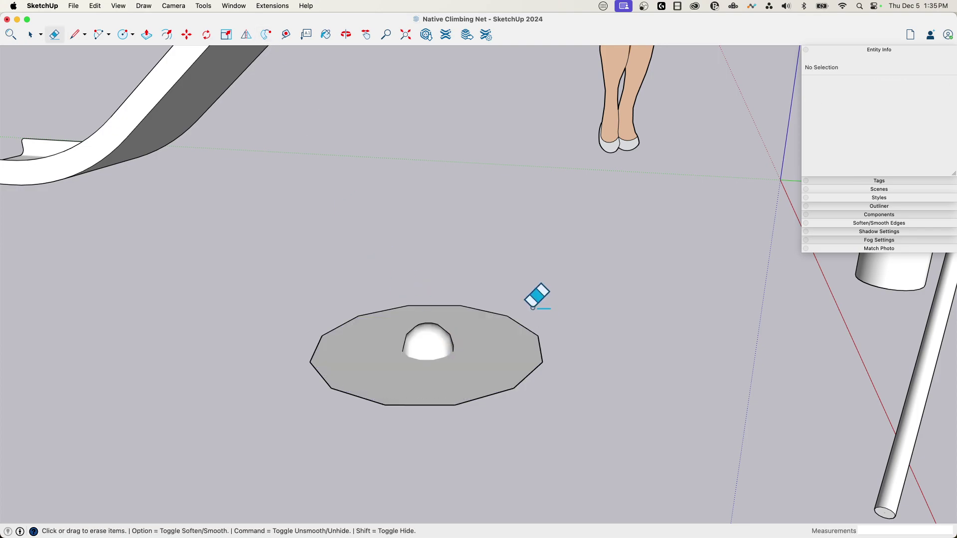
{"action": "left_click_drag", "start_coordinate": [532, 307], "coordinate": [519, 339]}
Select the whole sphere with all its connected geometry and make it a component named Sphere.
{"action": "key", "text": "space"}
{"action": "left_click_drag", "start_coordinate": [306, 269], "coordinate": [509, 457]}
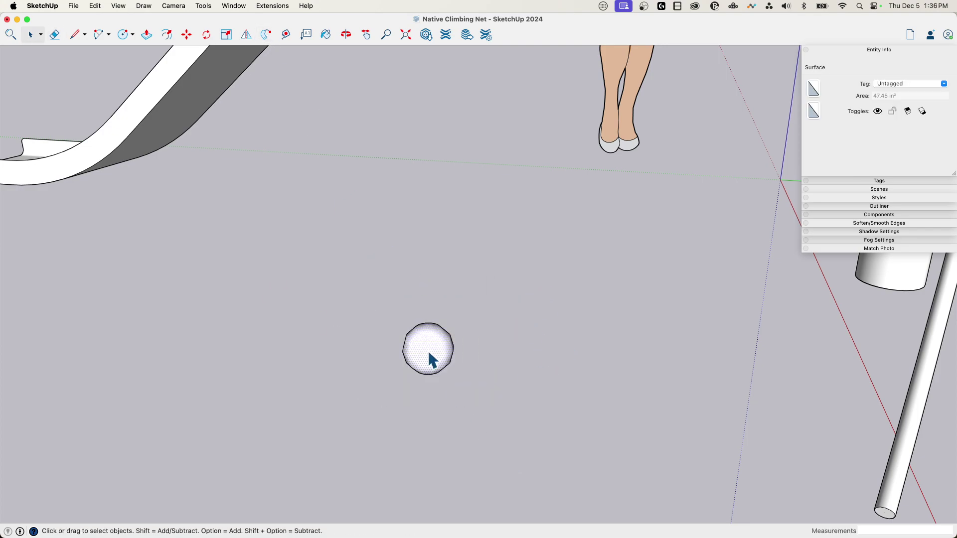
{"action": "right_click", "coordinate": [431, 360]}
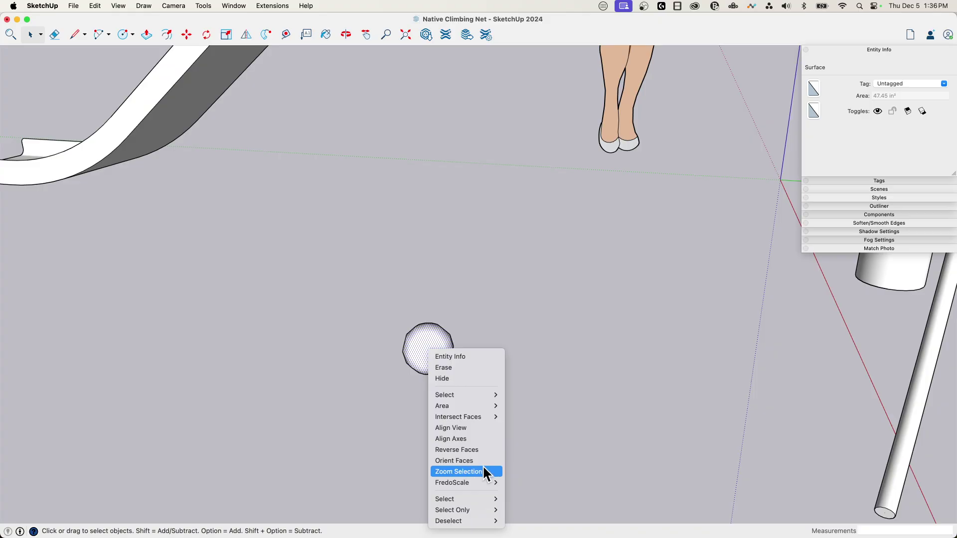
{"action": "left_click", "coordinate": [423, 347]}
{"action": "triple_click", "coordinate": [429, 354]}
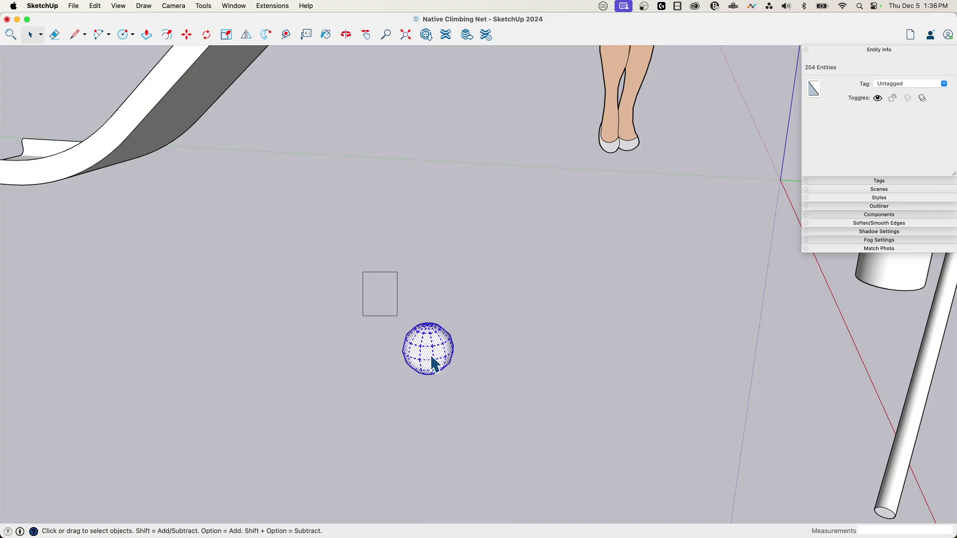
{"action": "left_click", "coordinate": [424, 334]}
{"action": "triple_click", "coordinate": [427, 340]}
{"action": "right_click", "coordinate": [428, 338]}
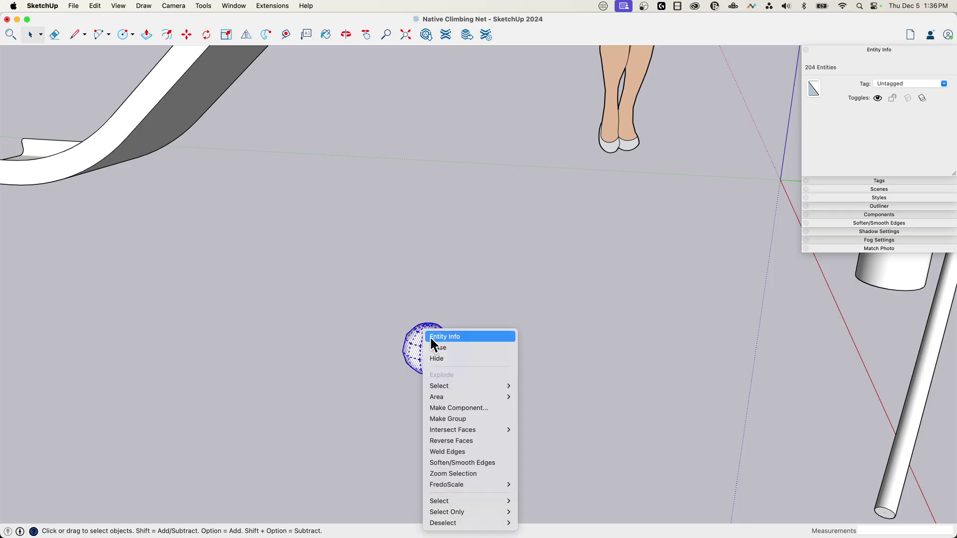
{"action": "left_click", "coordinate": [473, 411]}
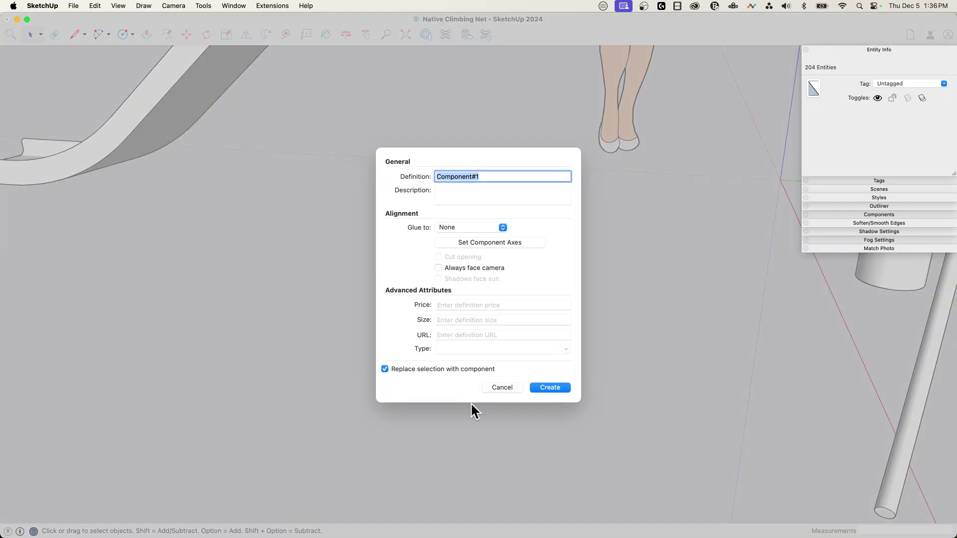
{"action": "type", "text": "Sphere"}
{"action": "key", "text": "Return"}
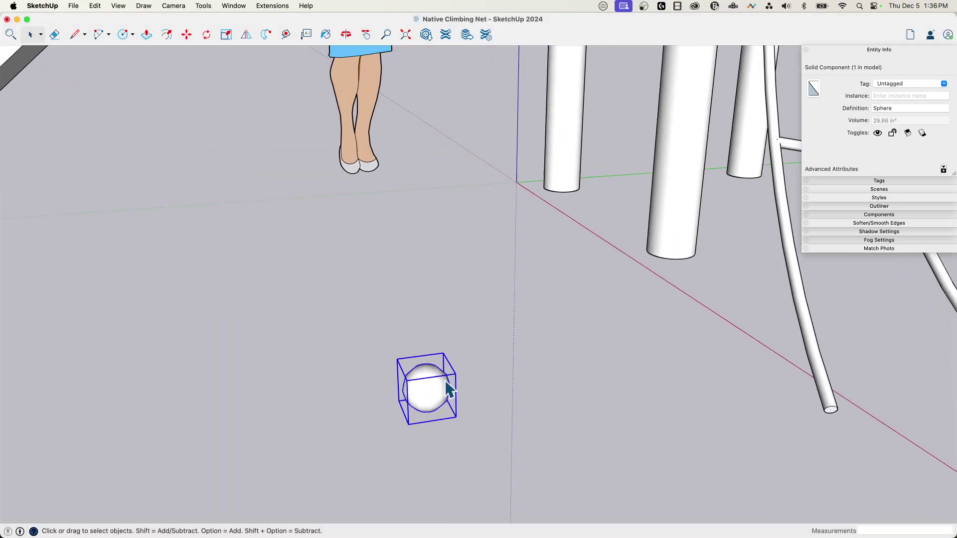
Cut the sphere component and paste it inside the outermost vertical rope component, beside the rope.
{"action": "middle_click_drag", "start_coordinate": [448, 388], "coordinate": [417, 479]}
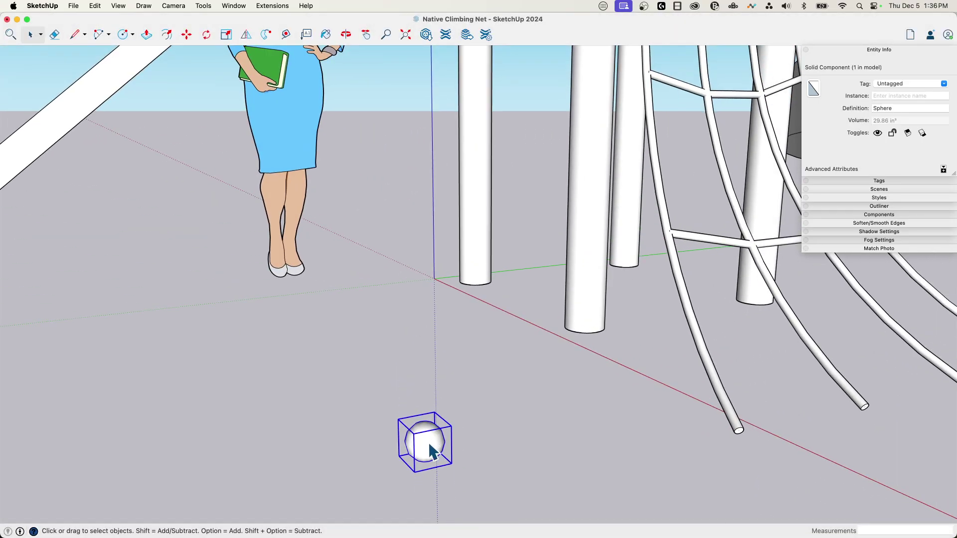
{"action": "left_click", "coordinate": [94, 6]}
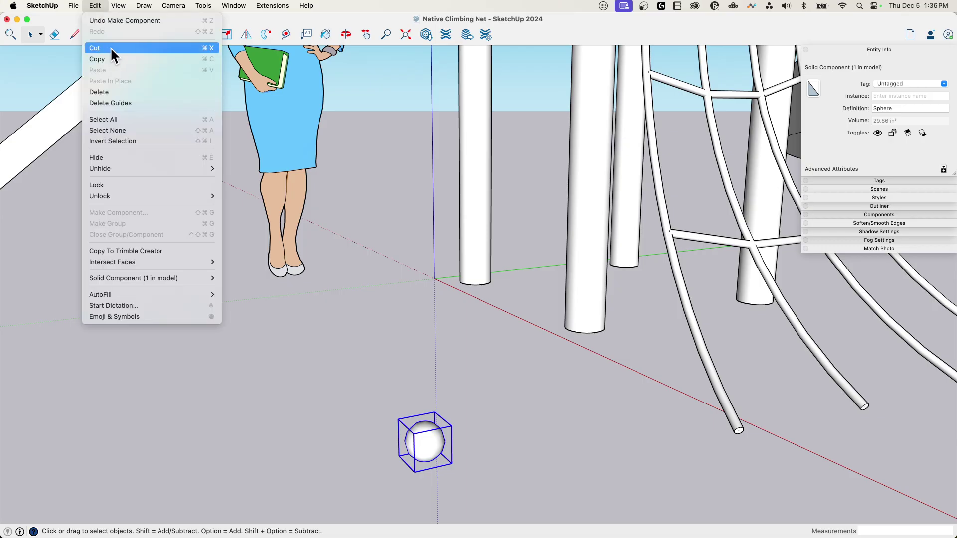
{"action": "left_click", "coordinate": [109, 46]}
{"action": "middle_click_drag", "start_coordinate": [110, 47], "coordinate": [665, 246]}
{"action": "double_click", "coordinate": [647, 282]}
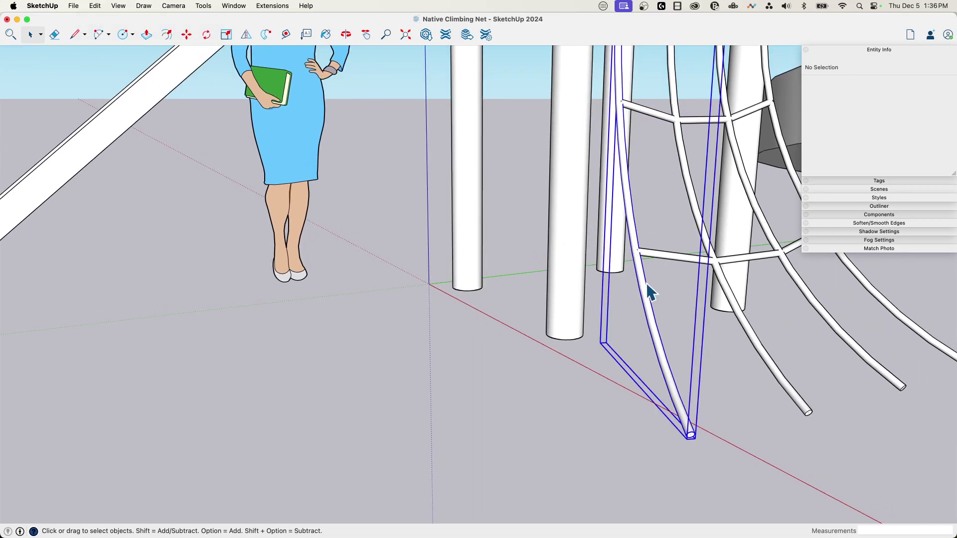
{"action": "middle_click_drag", "start_coordinate": [647, 282], "coordinate": [548, 303]}
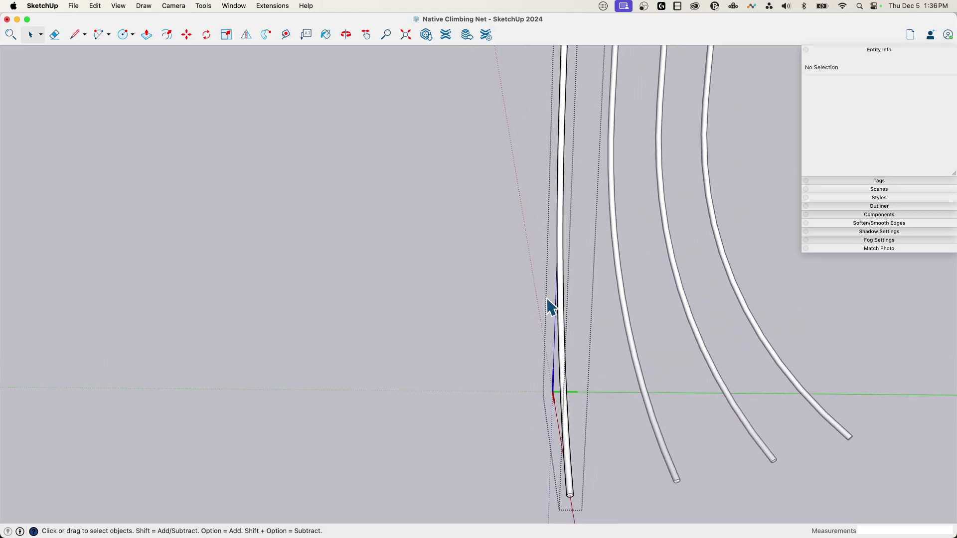
{"action": "key", "text": "super+v"}
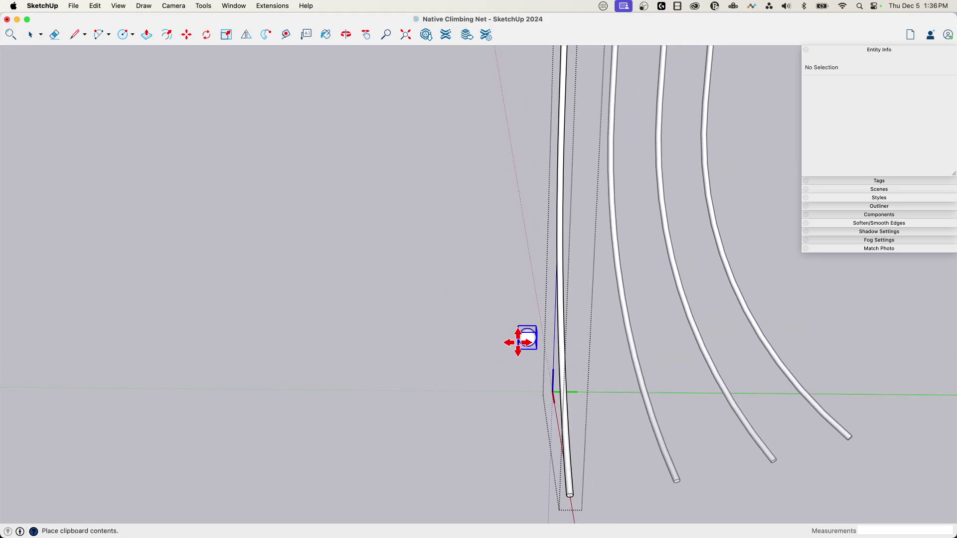
{"action": "mouse_move", "coordinate": [553, 331]}
{"action": "middle_mouse_down"}
{"action": "mouse_move", "coordinate": [551, 367]}
{"action": "mouse_move", "coordinate": [546, 321]}
{"action": "middle_mouse_up"}
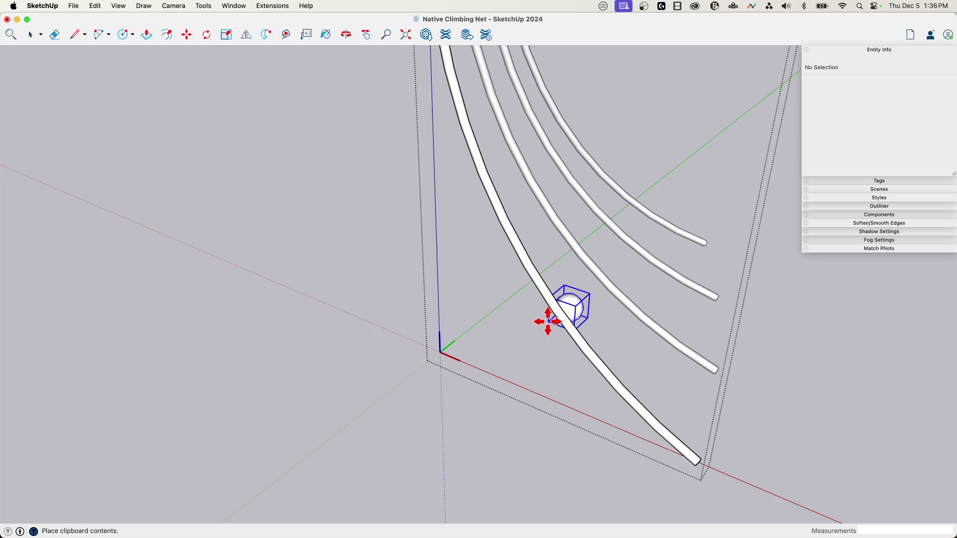
{"action": "left_click", "coordinate": [519, 364]}
Move the pasted sphere about 1' 5 13/16" up to the lower part of the vertical rope.
{"action": "key", "text": "m"}
{"action": "left_click", "coordinate": [520, 363]}
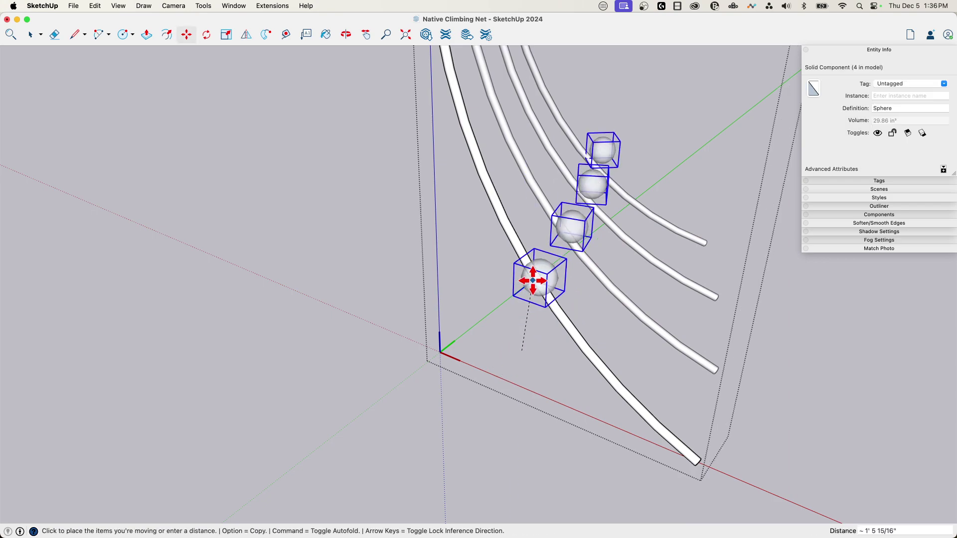
{"action": "left_click", "coordinate": [540, 288]}
{"action": "mouse_move", "coordinate": [589, 316]}
{"action": "middle_mouse_down"}
{"action": "mouse_move", "coordinate": [568, 306]}
{"action": "mouse_move", "coordinate": [570, 397]}
{"action": "mouse_move", "coordinate": [565, 362]}
{"action": "mouse_move", "coordinate": [592, 318]}
{"action": "middle_mouse_up"}
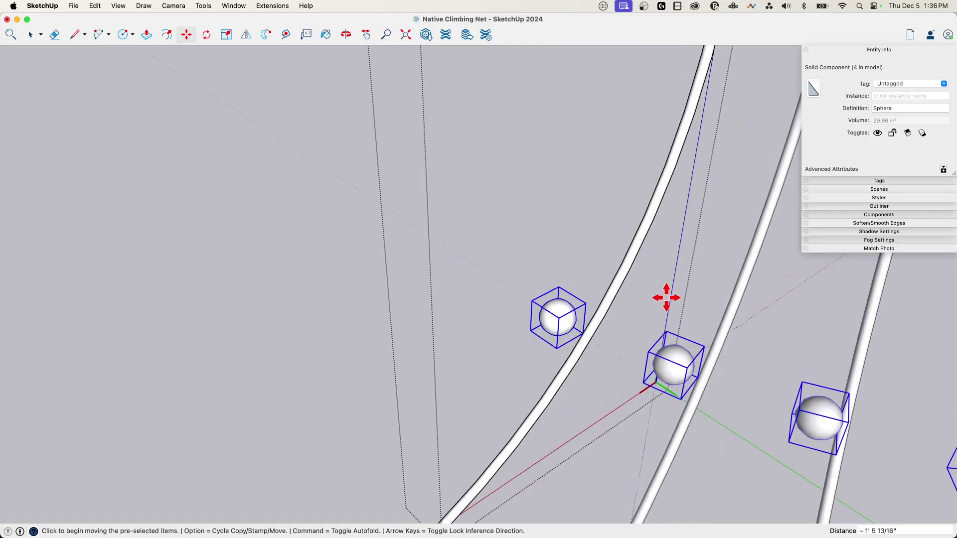
{"action": "scroll", "coordinate": [679, 284], "scroll_direction": "down", "scroll_amount": 10}
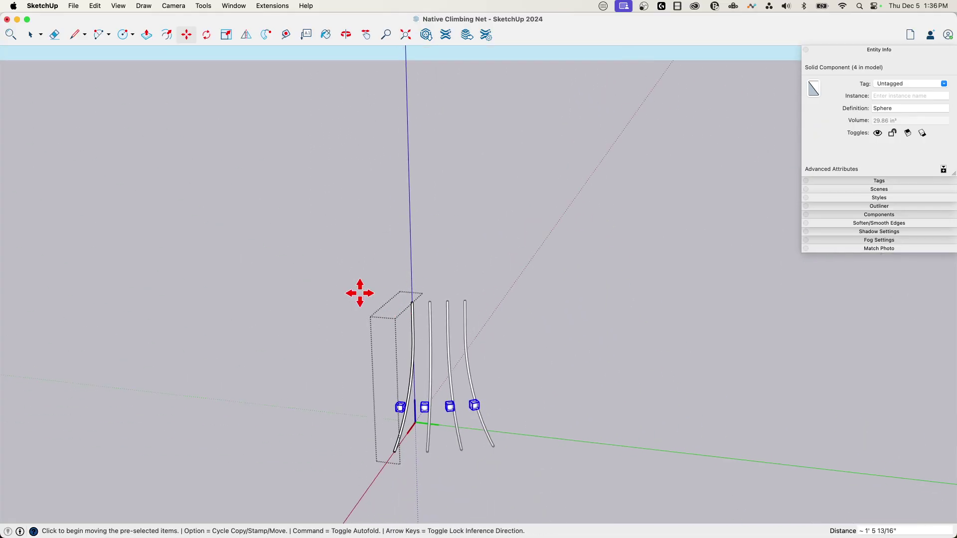
Turn off Hide Rest of Model for component editing so the horizontal ropes can serve as reference.
{"action": "left_click", "coordinate": [117, 6]}
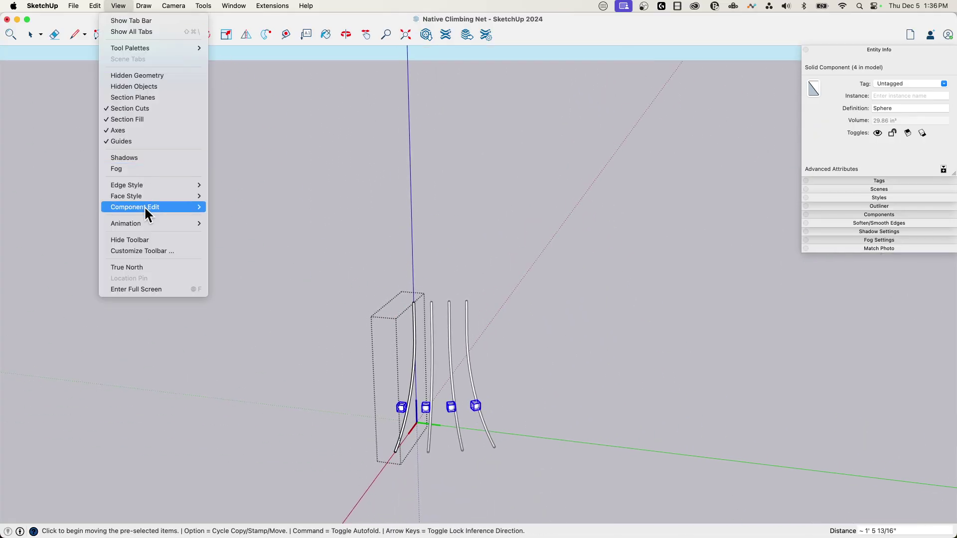
{"action": "mouse_move", "coordinate": [145, 210]}
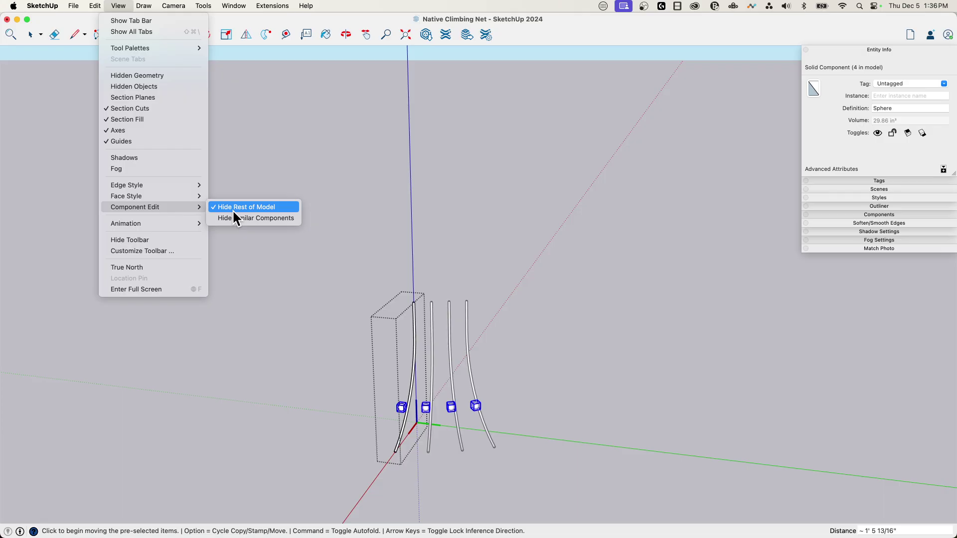
{"action": "left_click", "coordinate": [234, 209]}
{"action": "scroll", "coordinate": [401, 318], "scroll_direction": "up", "scroll_amount": 2}
{"action": "scroll", "coordinate": [401, 317], "scroll_direction": "up", "scroll_amount": 10}
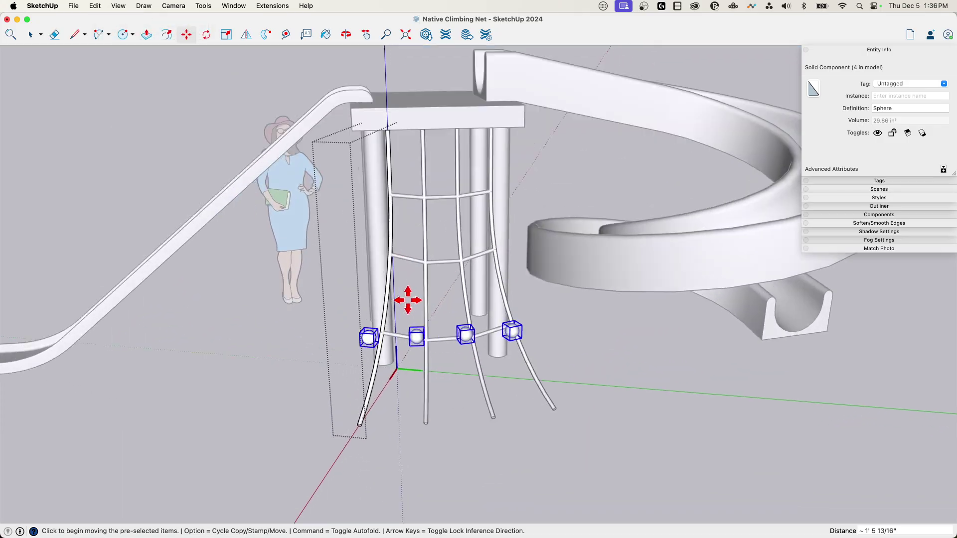
Centre the sphere on the outer vertical rope's joint with the lowest horizontal rope, using several small moves.
{"action": "key", "text": "space"}
{"action": "middle_click_drag", "start_coordinate": [372, 352], "coordinate": [373, 286]}
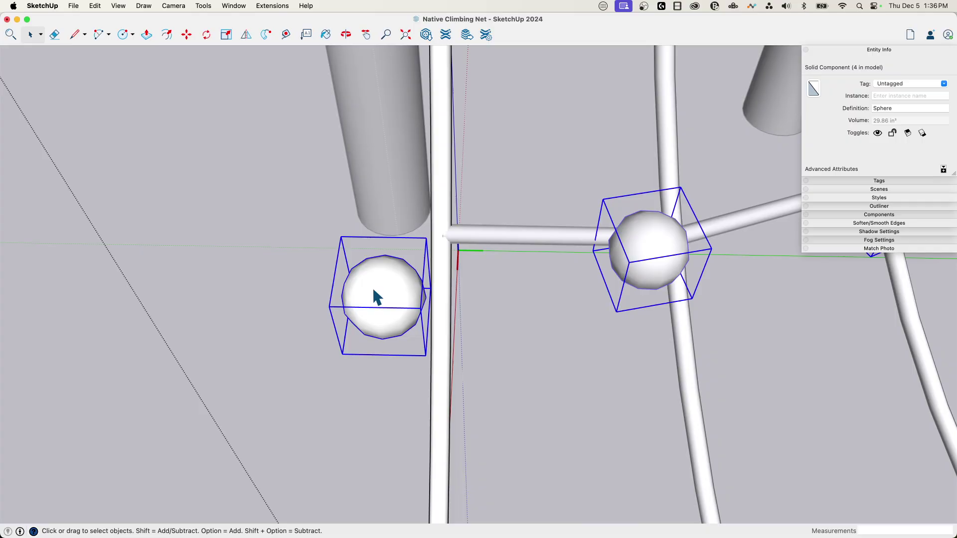
{"action": "middle_click_drag", "start_coordinate": [400, 361], "coordinate": [351, 389]}
{"action": "key", "text": "m"}
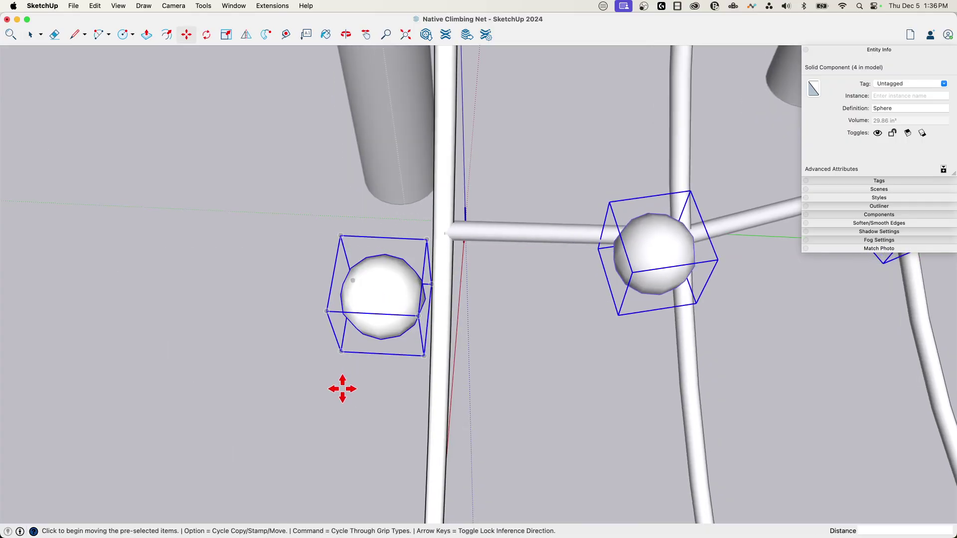
{"action": "left_click", "coordinate": [210, 402]}
{"action": "left_click", "coordinate": [251, 405]}
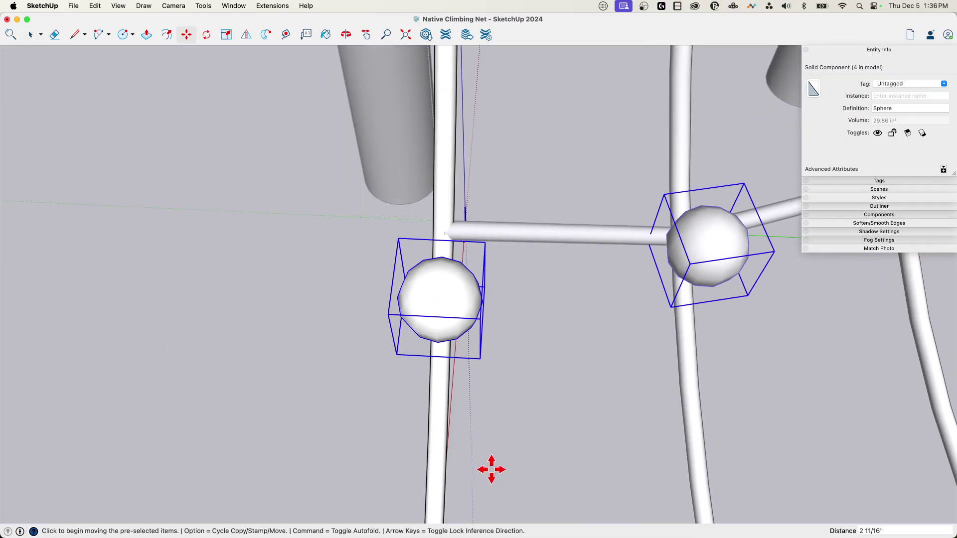
{"action": "left_click", "coordinate": [493, 466]}
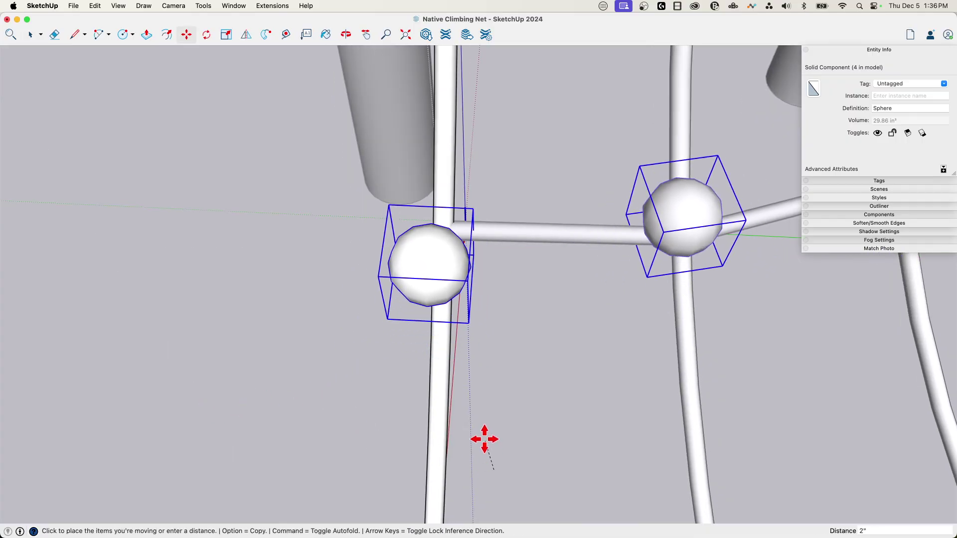
{"action": "left_click", "coordinate": [487, 406]}
{"action": "left_click", "coordinate": [519, 363]}
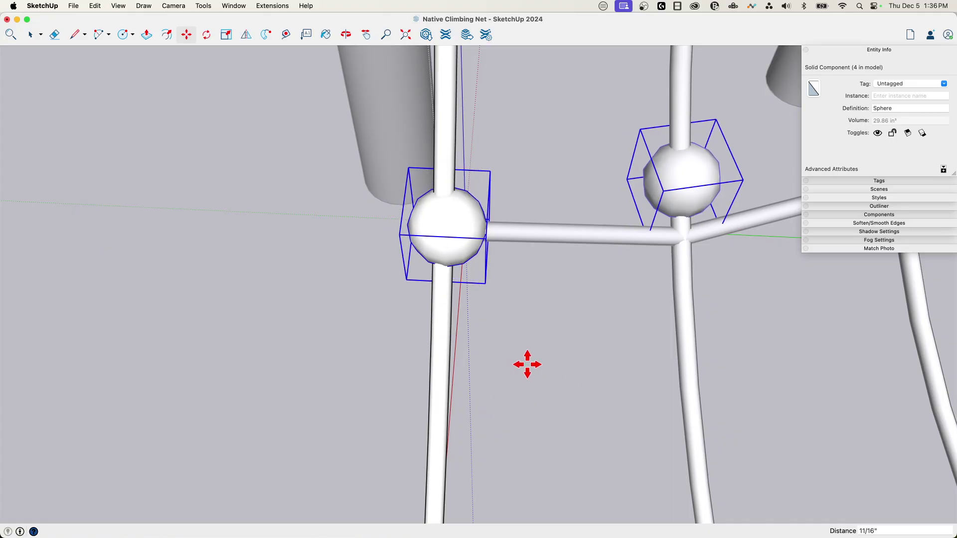
{"action": "left_click", "coordinate": [527, 364]}
{"action": "left_click", "coordinate": [568, 364]}
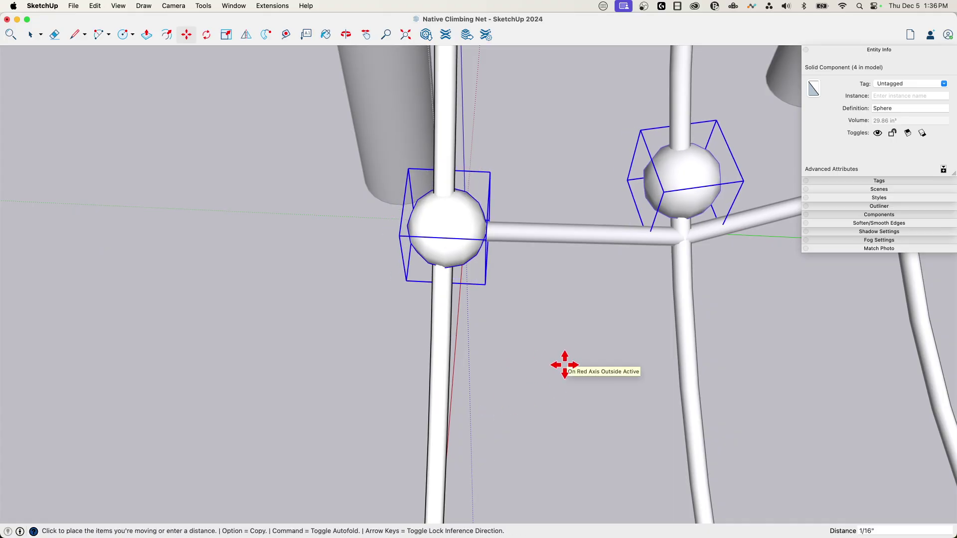
{"action": "left_click", "coordinate": [565, 364]}
Copy the sphere about 1' 10 3/8" up the vertical rope to the middle horizontal rope's joint.
{"action": "scroll", "coordinate": [491, 455], "scroll_direction": "down", "scroll_amount": 8}
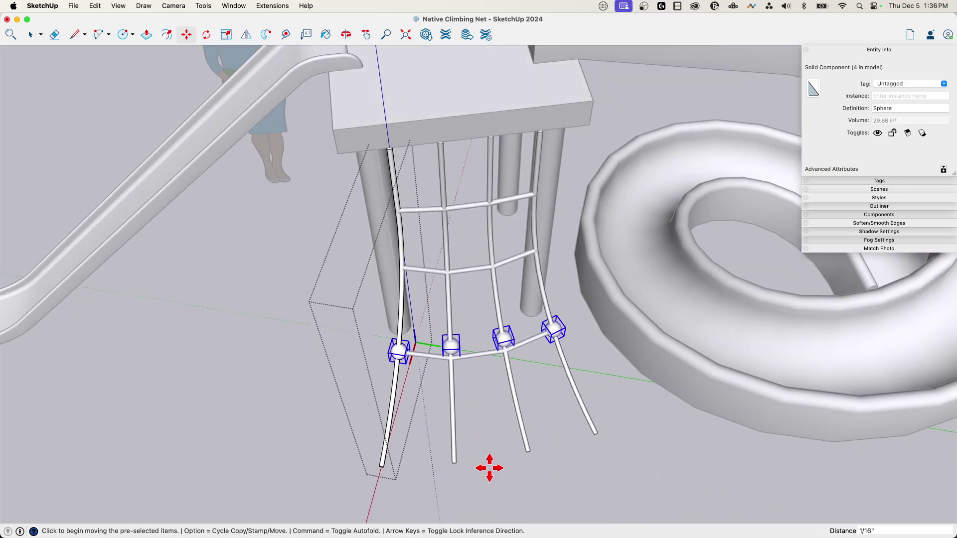
{"action": "scroll", "coordinate": [421, 388], "scroll_direction": "up", "scroll_amount": 10}
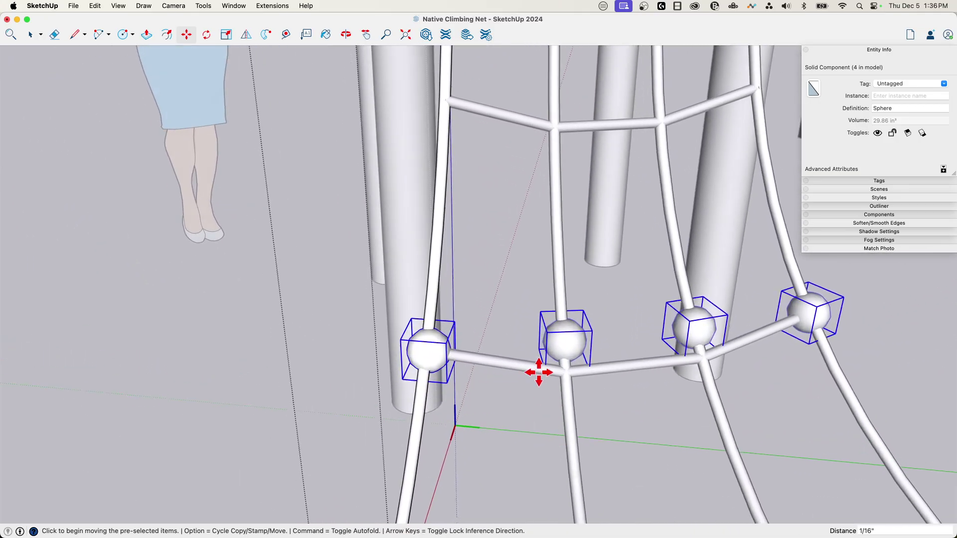
{"action": "middle_click_drag", "start_coordinate": [539, 372], "coordinate": [557, 346]}
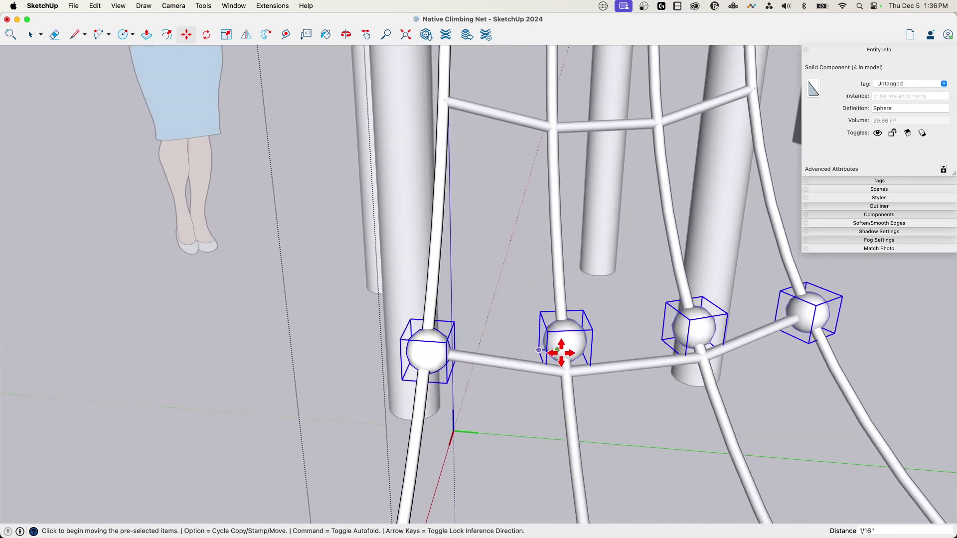
{"action": "middle_click_drag", "start_coordinate": [644, 305], "coordinate": [453, 418]}
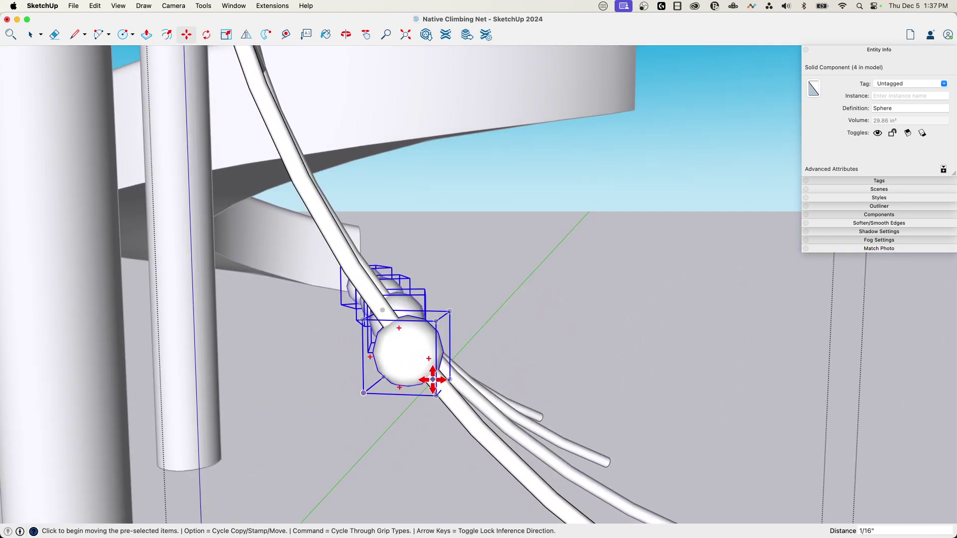
{"action": "key", "text": "alt"}
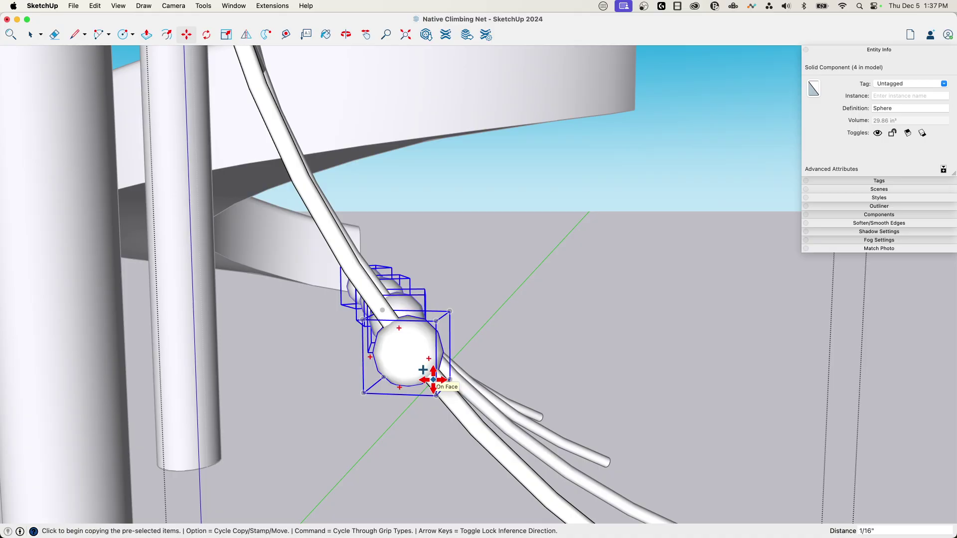
{"action": "left_click", "coordinate": [433, 380]}
{"action": "scroll", "coordinate": [492, 438], "scroll_direction": "up", "scroll_amount": 5}
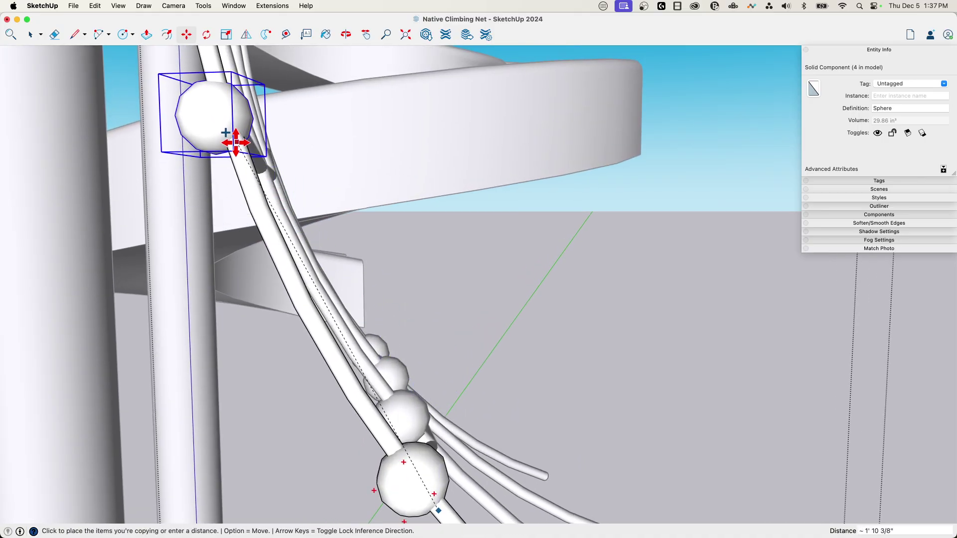
{"action": "left_click", "coordinate": [236, 142]}
Centre the copied sphere on the outer vertical rope's joint with the middle horizontal rope, using small moves of about 1/4" to 3/8".
{"action": "middle_click_drag", "start_coordinate": [240, 149], "coordinate": [296, 305]}
{"action": "left_click", "coordinate": [292, 341]}
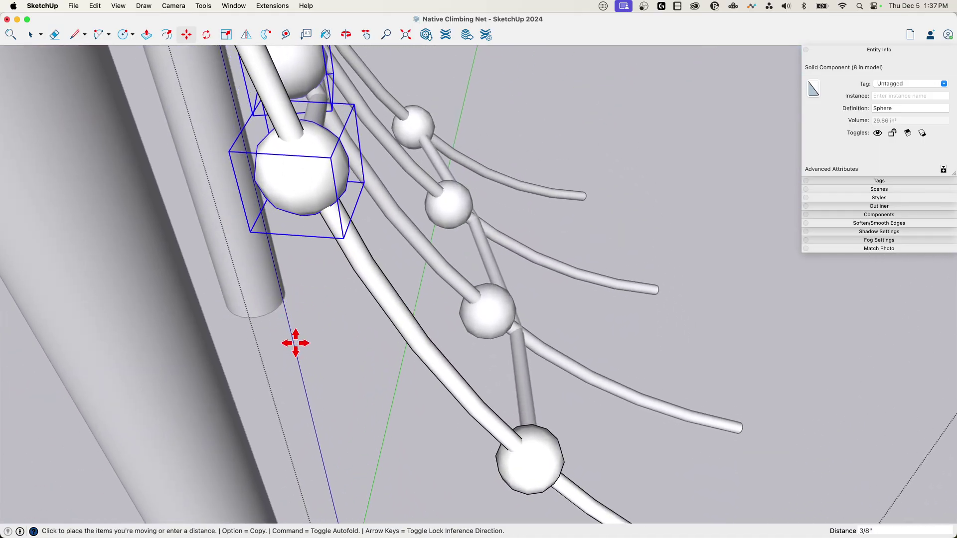
{"action": "left_click", "coordinate": [293, 342]}
{"action": "middle_click_drag", "start_coordinate": [292, 342], "coordinate": [473, 354]}
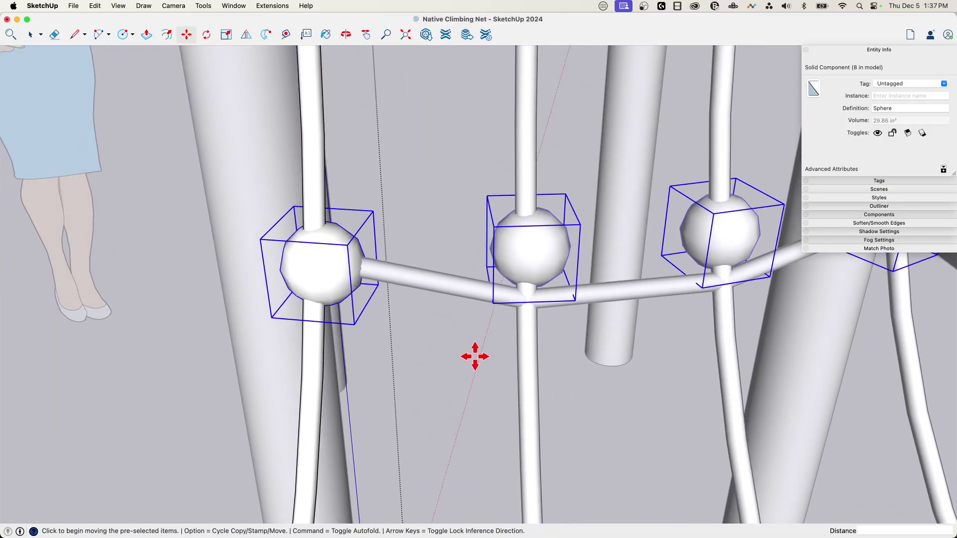
{"action": "left_click", "coordinate": [474, 355]}
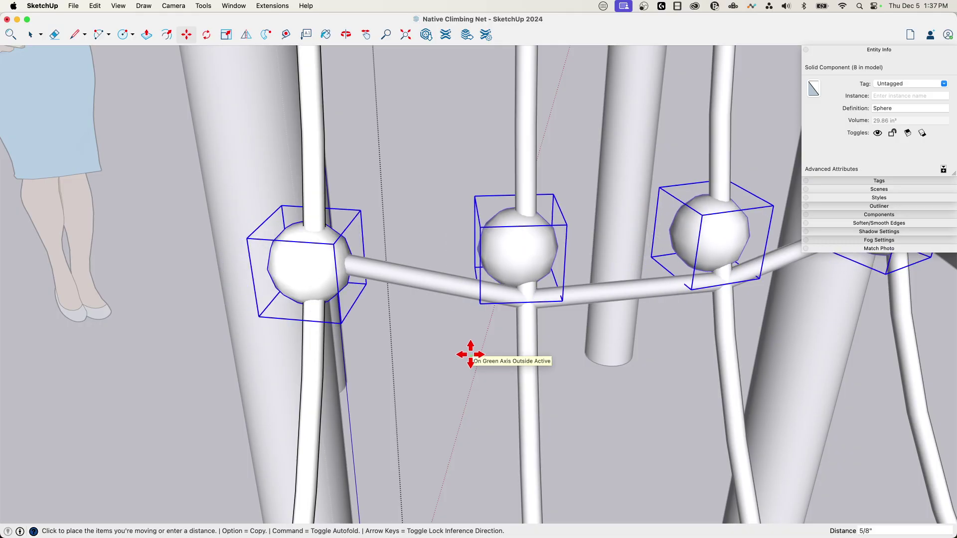
{"action": "left_click", "coordinate": [471, 354]}
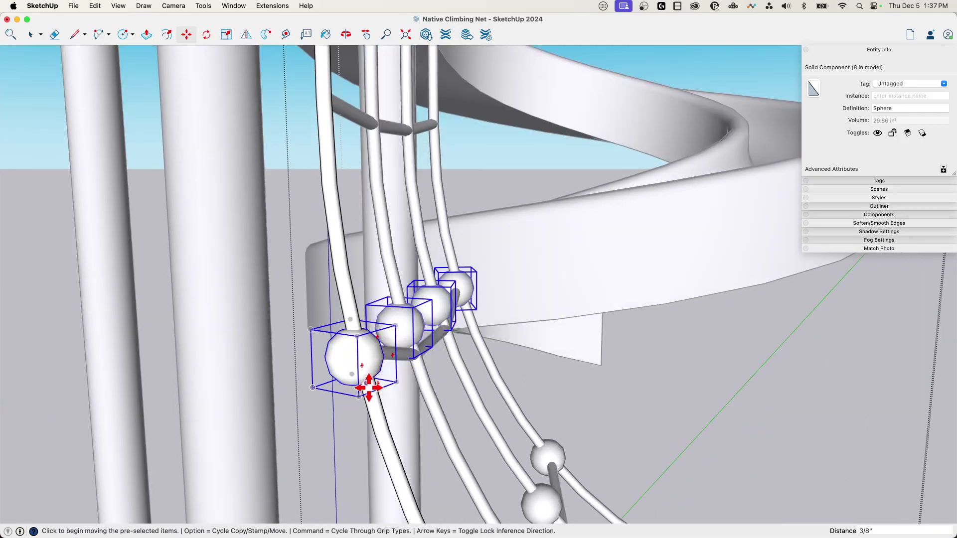
{"action": "middle_click_drag", "start_coordinate": [369, 388], "coordinate": [428, 402]}
{"action": "left_click", "coordinate": [428, 403]}
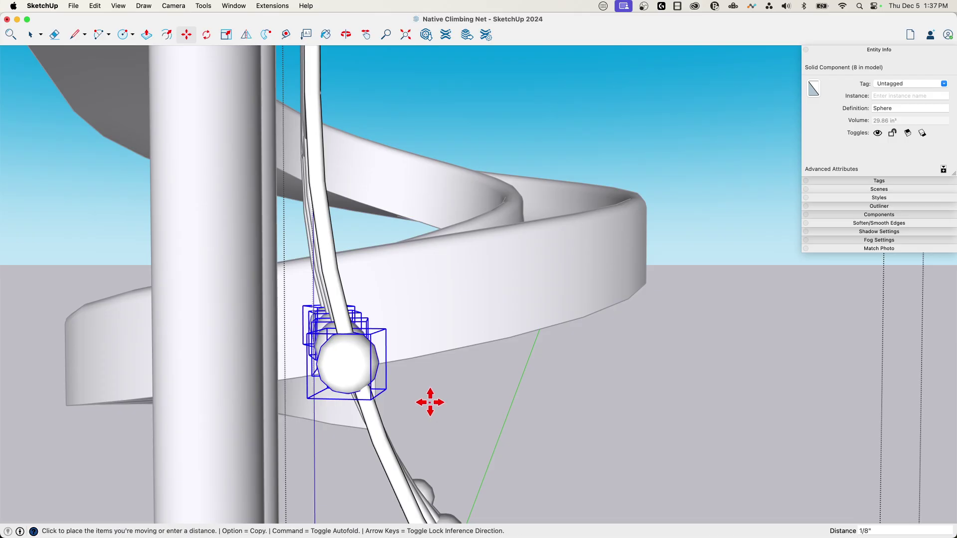
{"action": "left_click", "coordinate": [429, 399]}
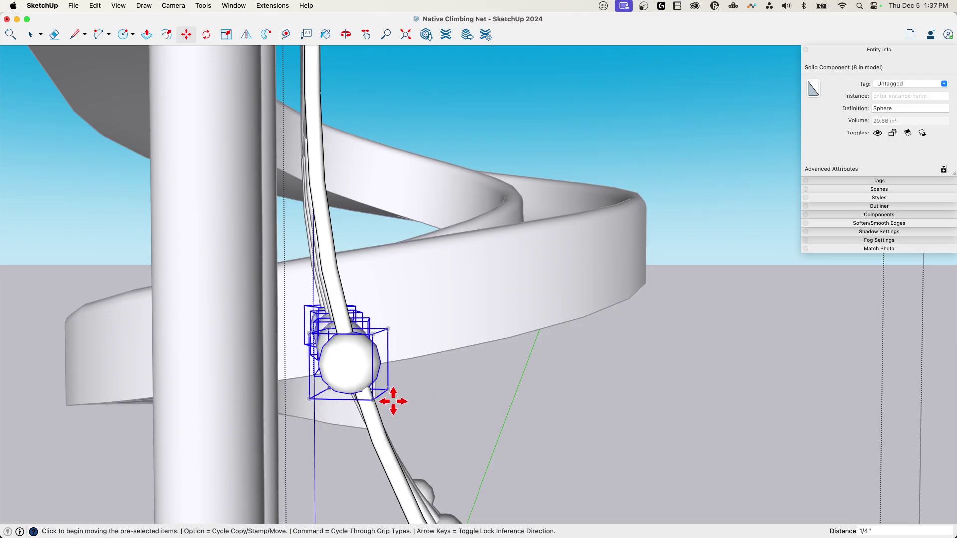
Copy the sphere about 1' 5 7/8" up the vertical rope to the top horizontal rope's joint.
{"action": "left_click", "coordinate": [366, 402]}
{"action": "key", "text": "alt"}
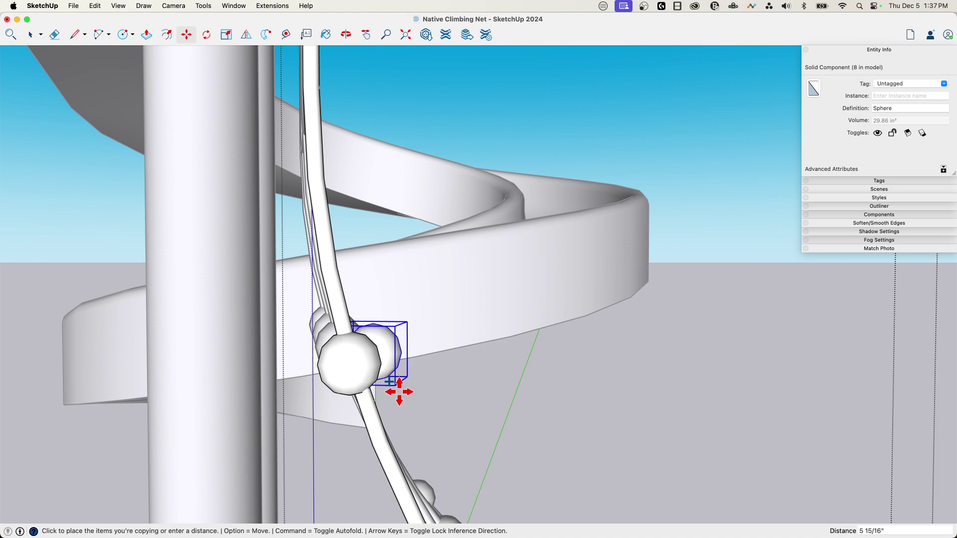
{"action": "scroll", "coordinate": [388, 391], "scroll_direction": "up", "scroll_amount": 5}
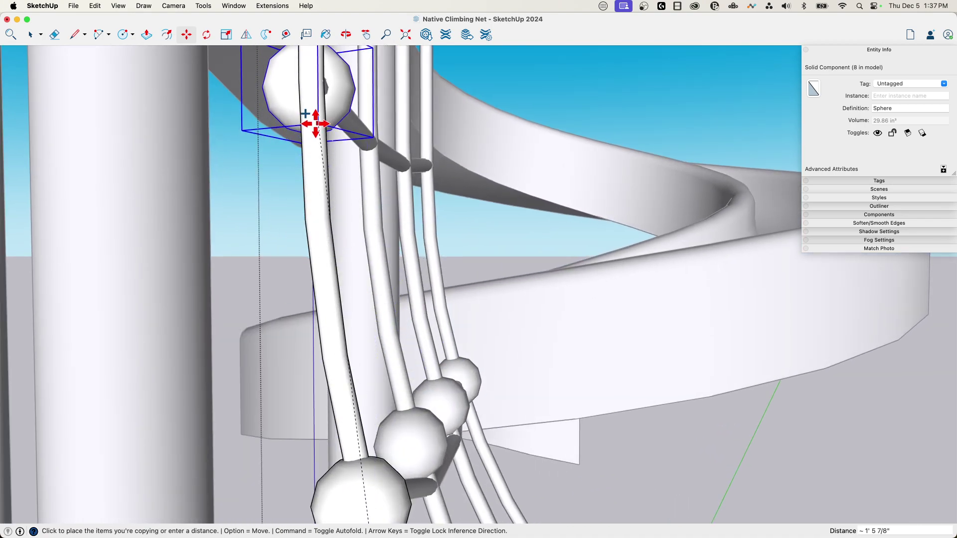
{"action": "left_click", "coordinate": [314, 124]}
Centre the new sphere on the top horizontal rope's joint with moves of about 2" and 3/8", and finish editing the vertical rope.
{"action": "middle_click_drag", "start_coordinate": [335, 186], "coordinate": [388, 240]}
{"action": "left_click", "coordinate": [425, 246]}
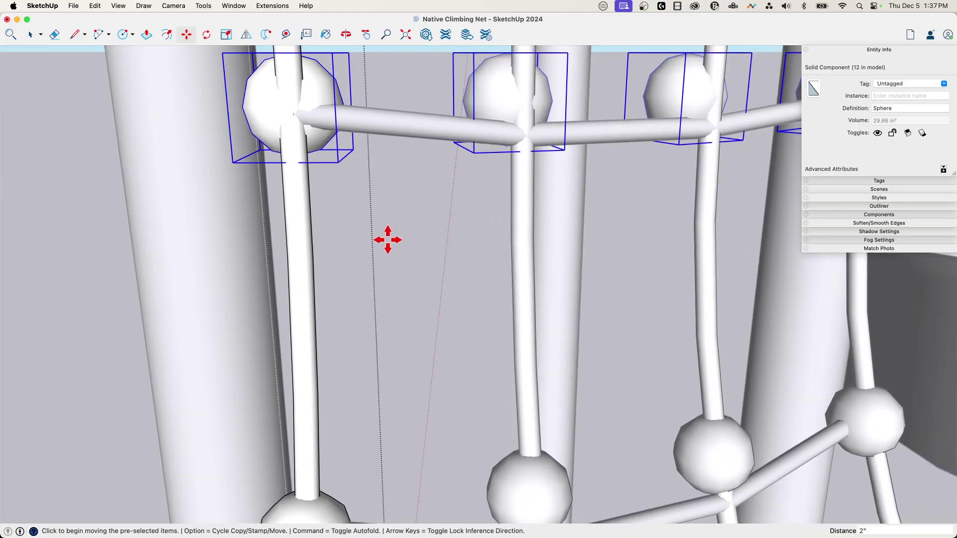
{"action": "left_click", "coordinate": [388, 240]}
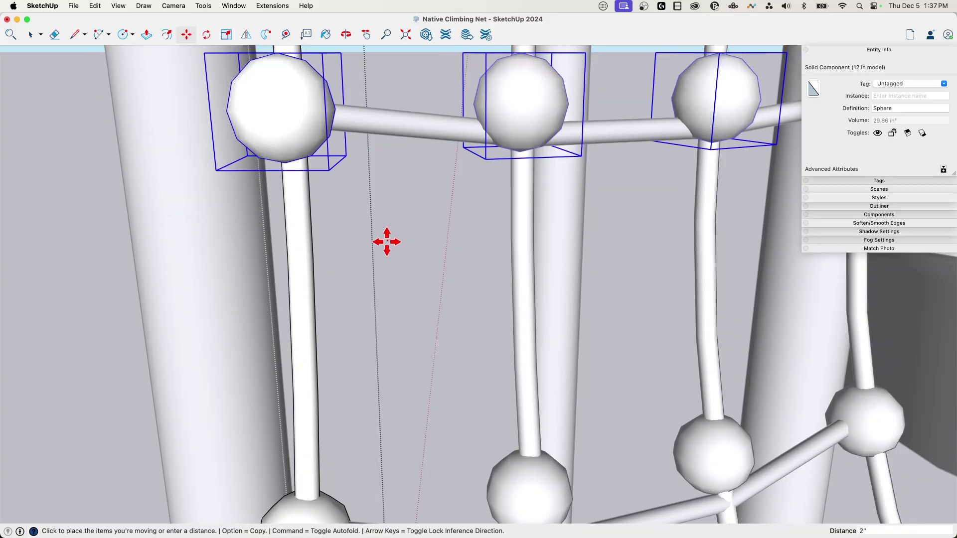
{"action": "middle_click_drag", "start_coordinate": [387, 242], "coordinate": [414, 369]}
{"action": "left_click", "coordinate": [452, 432]}
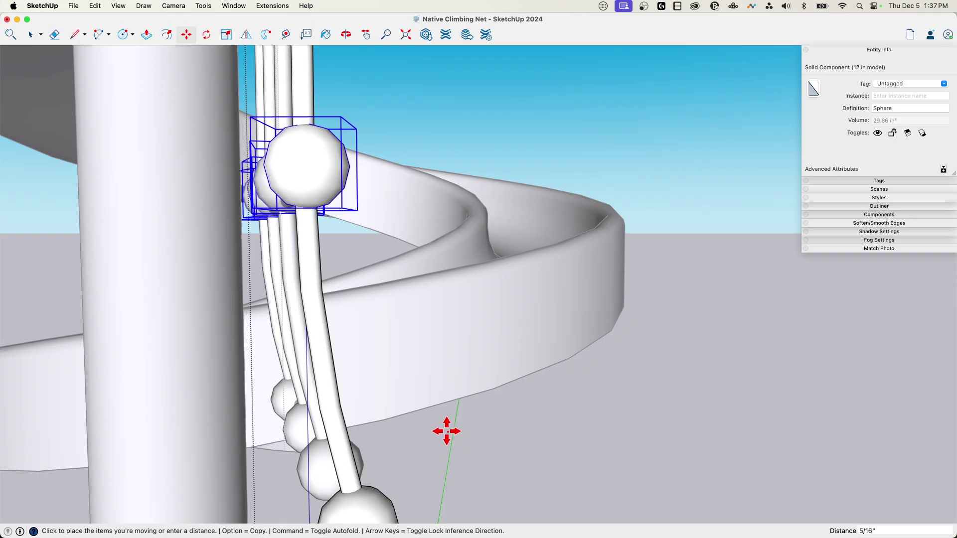
{"action": "left_click", "coordinate": [445, 434]}
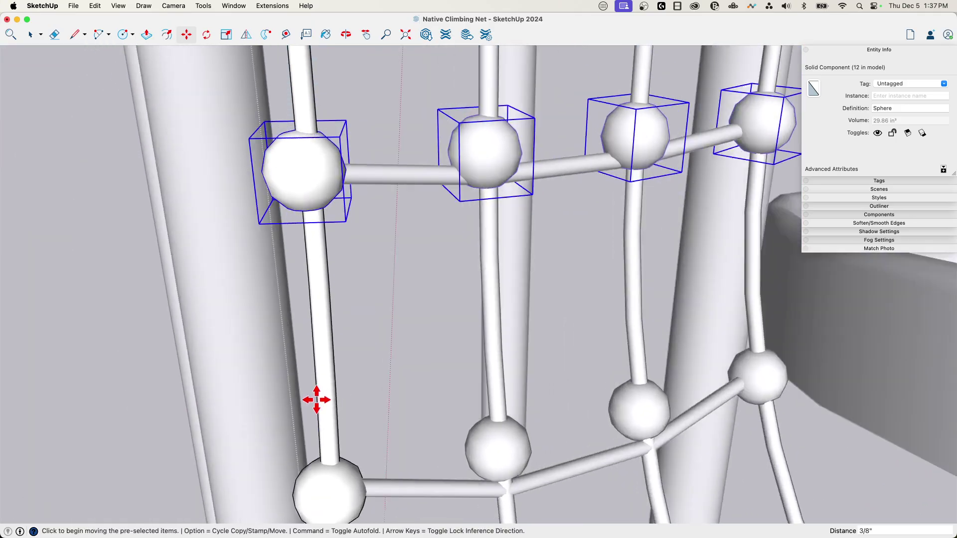
{"action": "scroll", "coordinate": [316, 399], "scroll_direction": "down", "scroll_amount": 10}
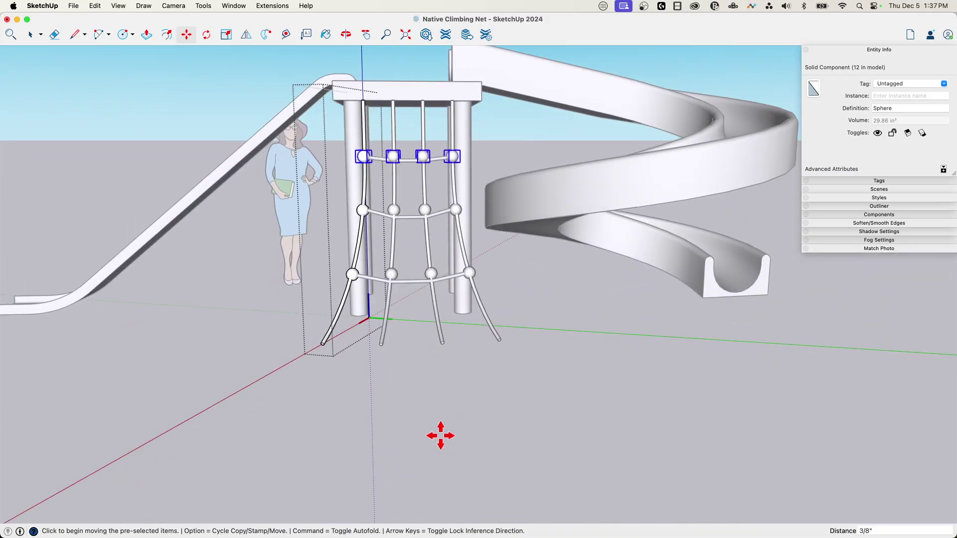
{"action": "key", "text": "space"}
{"action": "middle_click_drag", "start_coordinate": [440, 437], "coordinate": [444, 445]}
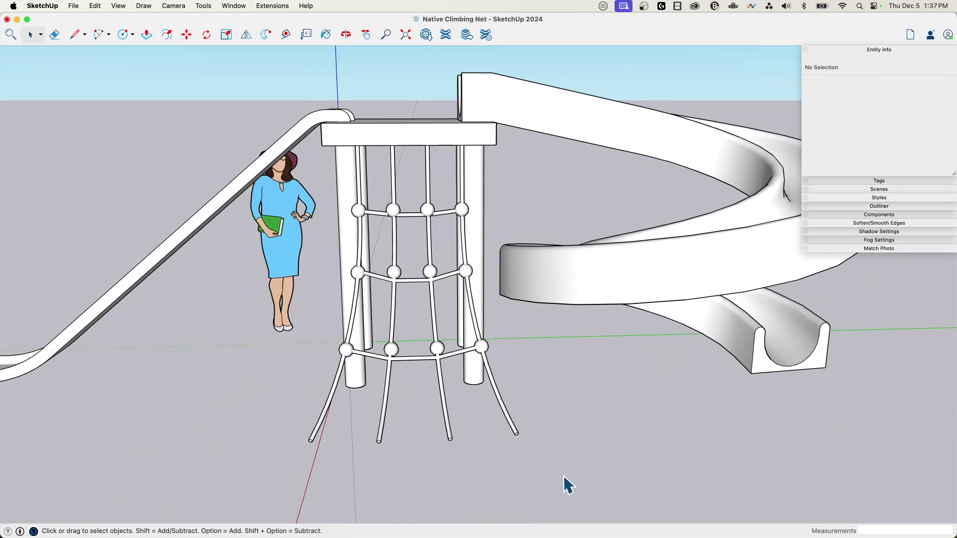
Make the two inner vertical ropes a unique component separate from the outer ones.
{"action": "middle_click_drag", "start_coordinate": [568, 486], "coordinate": [436, 261]}
{"action": "left_click", "coordinate": [431, 245]}
{"action": "left_click", "coordinate": [386, 285], "text": "shift"}
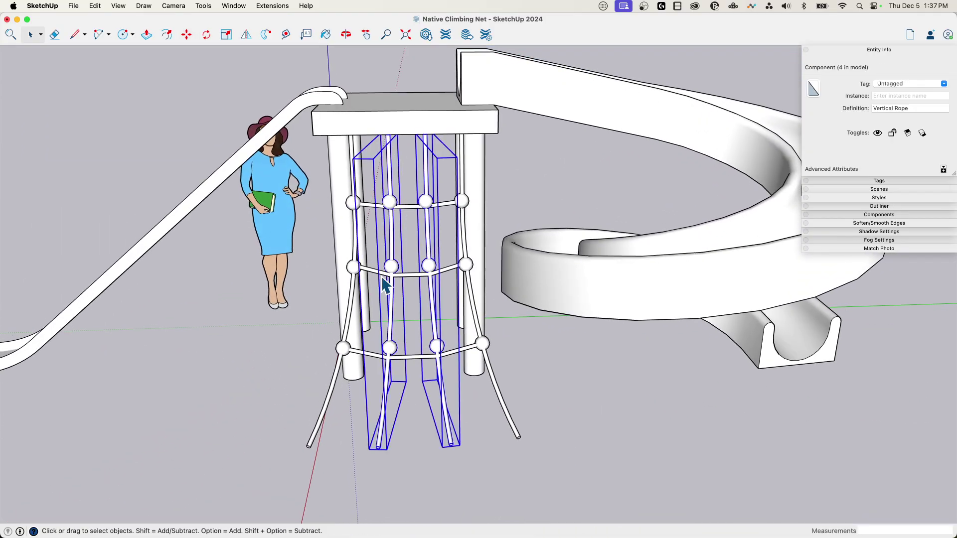
{"action": "scroll", "coordinate": [337, 249], "scroll_direction": "up", "scroll_amount": 10}
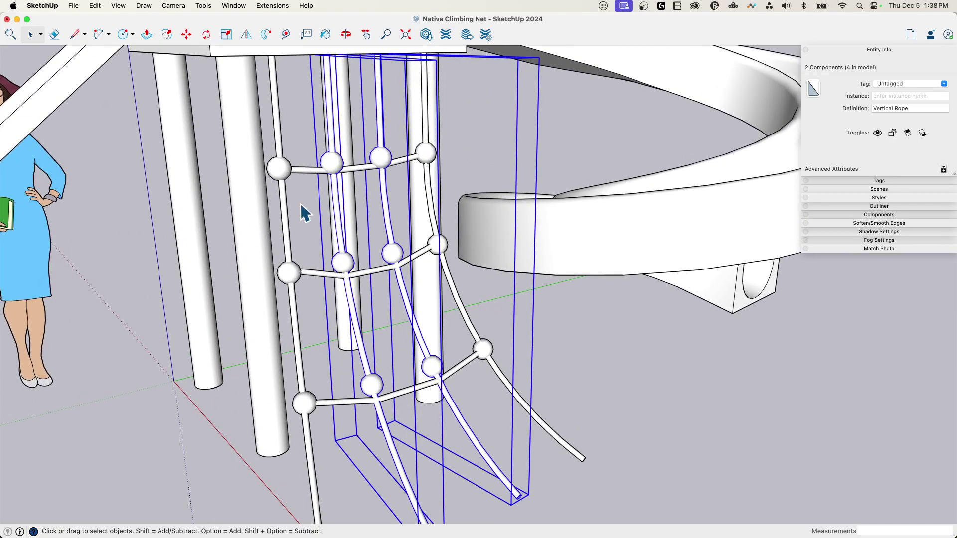
{"action": "middle_click_drag", "start_coordinate": [461, 256], "coordinate": [388, 198]}
{"action": "right_click", "coordinate": [387, 198]}
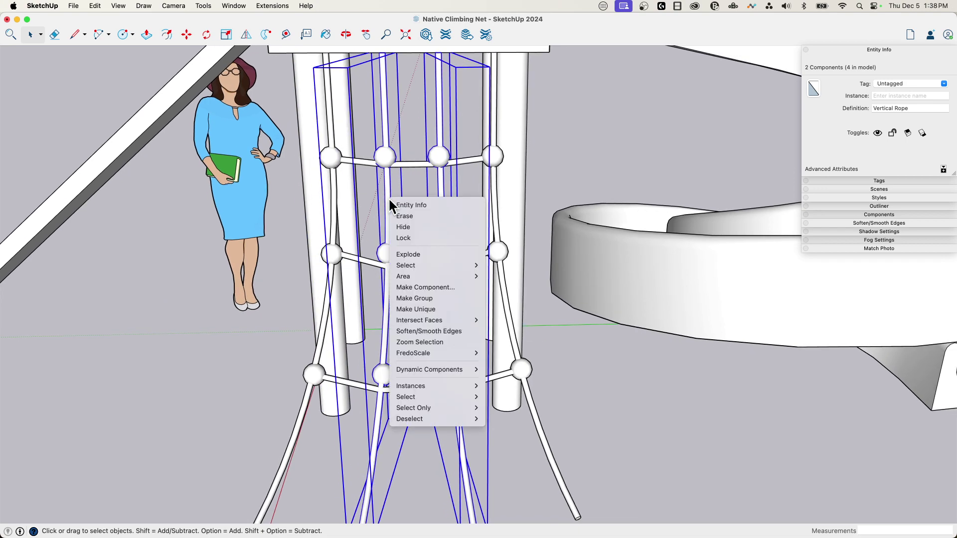
{"action": "left_click", "coordinate": [435, 300]}
Open an inner vertical rope for editing and lower its top sphere onto the joint with the top horizontal rope.
{"action": "double_click", "coordinate": [391, 160]}
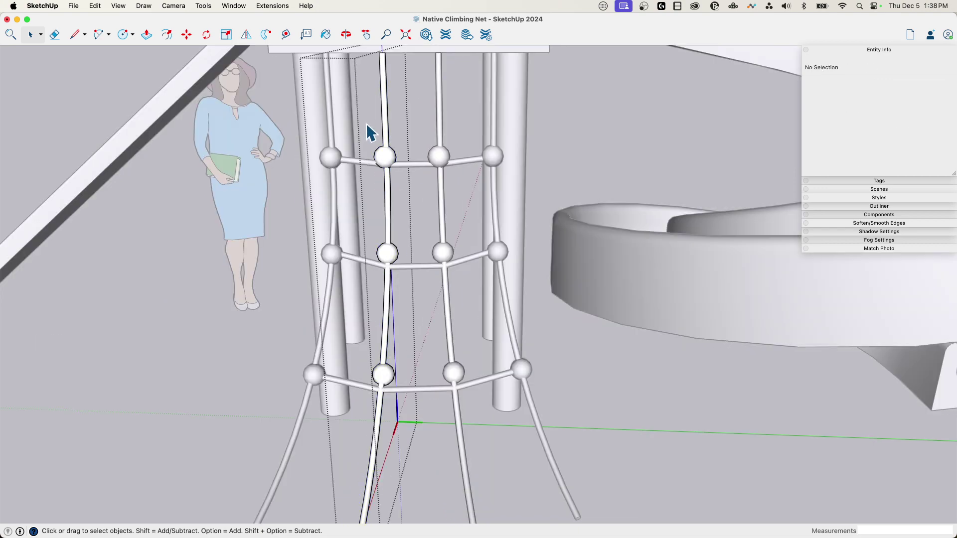
{"action": "left_click_drag", "start_coordinate": [366, 124], "coordinate": [399, 188]}
{"action": "scroll", "coordinate": [399, 188], "scroll_direction": "up", "scroll_amount": 5}
{"action": "scroll", "coordinate": [470, 265], "scroll_direction": "up", "scroll_amount": 3}
{"action": "key", "text": "m"}
{"action": "middle_click_drag", "start_coordinate": [420, 201], "coordinate": [535, 242], "text": "shift"}
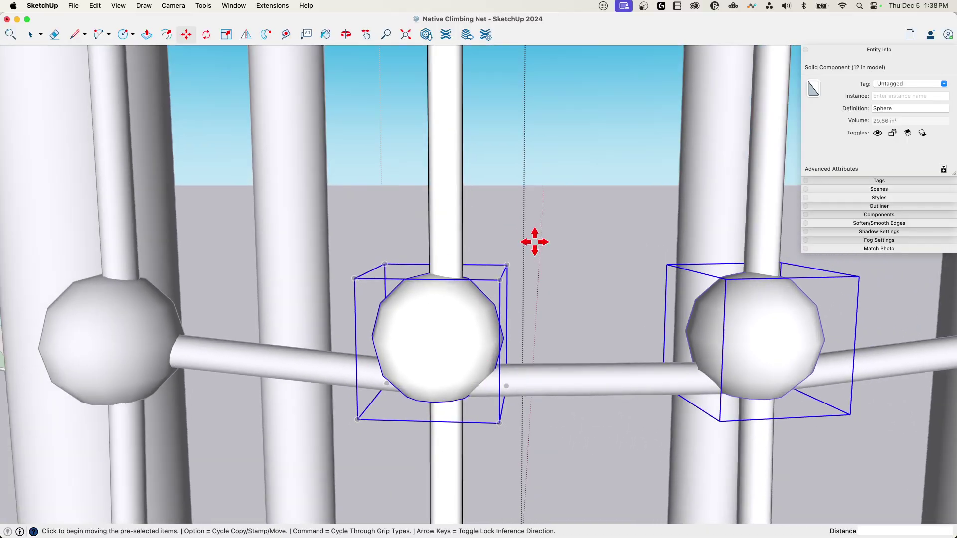
{"action": "scroll", "coordinate": [532, 220], "scroll_direction": "down", "scroll_amount": 5}
{"action": "left_click", "coordinate": [524, 146]}
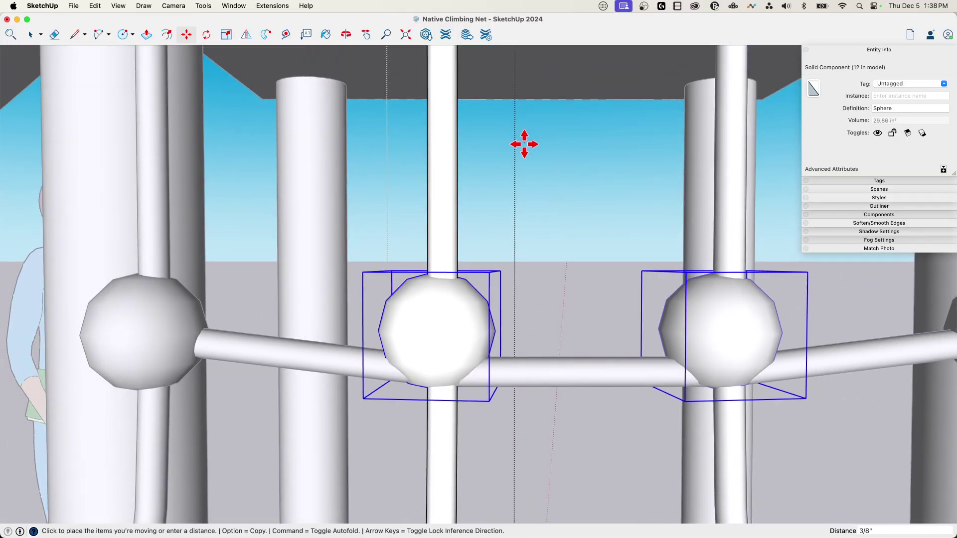
{"action": "left_click", "coordinate": [522, 180]}
{"action": "key", "text": "space"}
{"action": "middle_click_drag", "start_coordinate": [526, 344], "coordinate": [491, 384]}
{"action": "key", "text": "m"}
{"action": "left_click", "coordinate": [491, 384]}
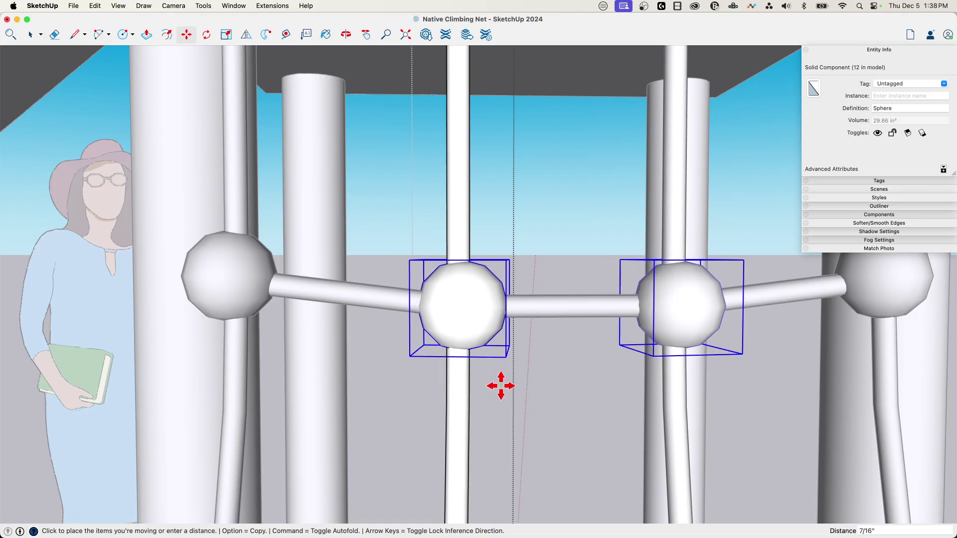
{"action": "key", "text": "Escape"}
{"action": "key", "text": "space"}
{"action": "scroll", "coordinate": [530, 412], "scroll_direction": "down", "scroll_amount": 4}
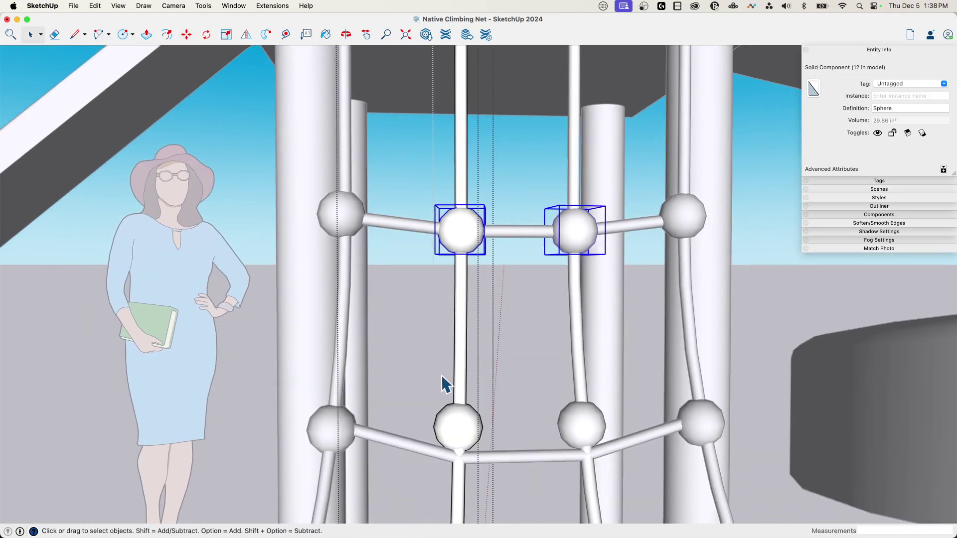
Move the inner rope's middle sphere about 2" down and 7/8" outward onto the middle horizontal rope's joint.
{"action": "left_click", "coordinate": [446, 383]}
{"action": "scroll", "coordinate": [504, 395], "scroll_direction": "up", "scroll_amount": 2}
{"action": "key", "text": "m"}
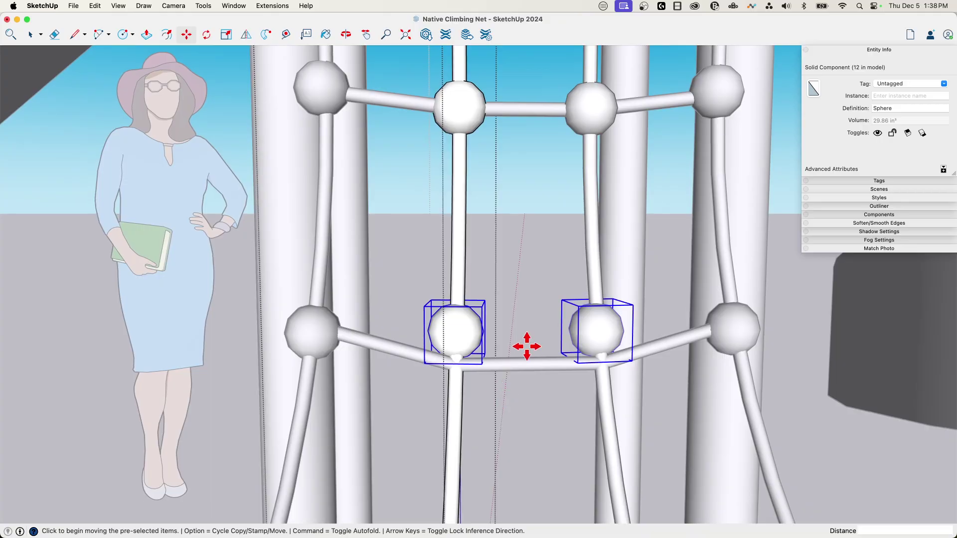
{"action": "left_click", "coordinate": [526, 297]}
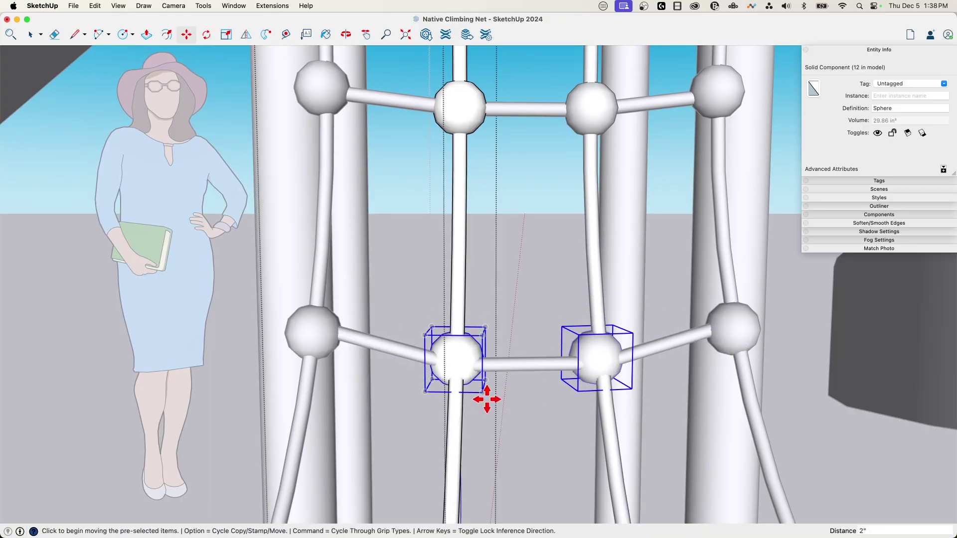
{"action": "middle_click_drag", "start_coordinate": [487, 398], "coordinate": [521, 346]}
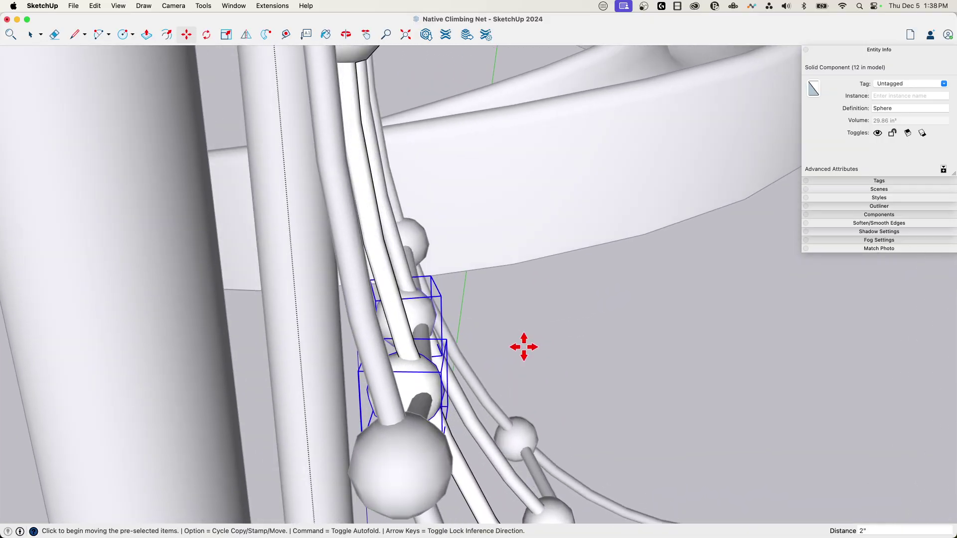
{"action": "left_click", "coordinate": [526, 346]}
{"action": "left_click", "coordinate": [529, 347]}
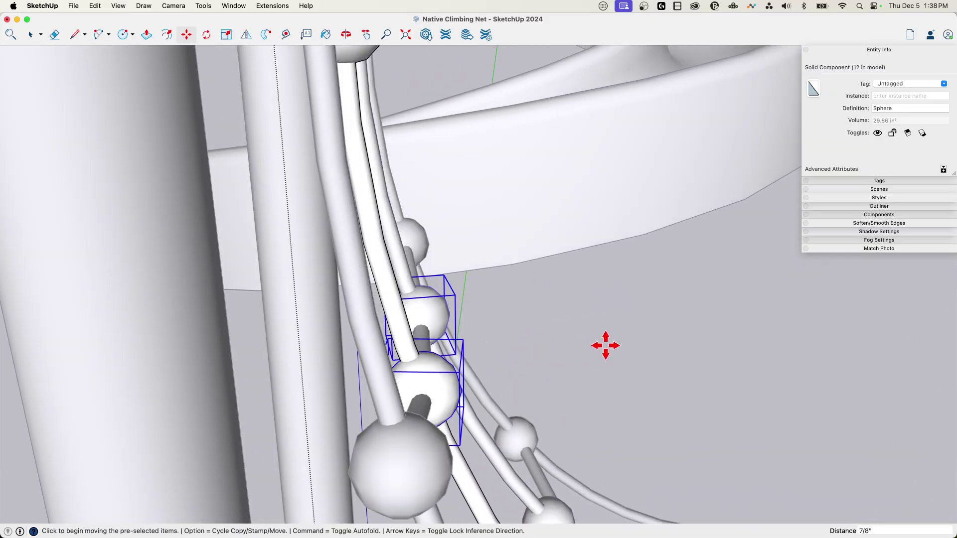
Move the inner rope's lowest sphere about 2" down and then outward onto the lowest horizontal rope's joint, and finish editing the component.
{"action": "middle_click_drag", "start_coordinate": [605, 344], "coordinate": [477, 357]}
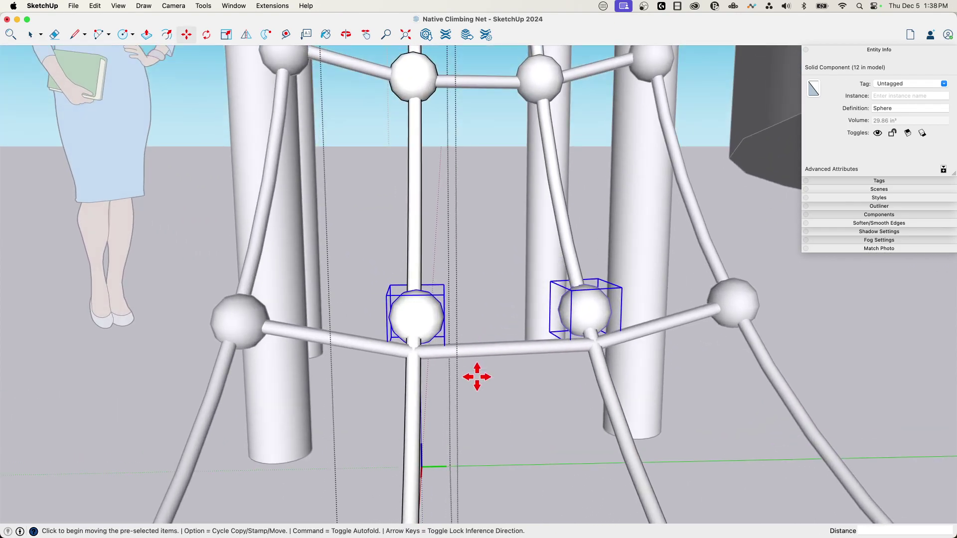
{"action": "left_click", "coordinate": [477, 376]}
{"action": "left_click", "coordinate": [480, 390]}
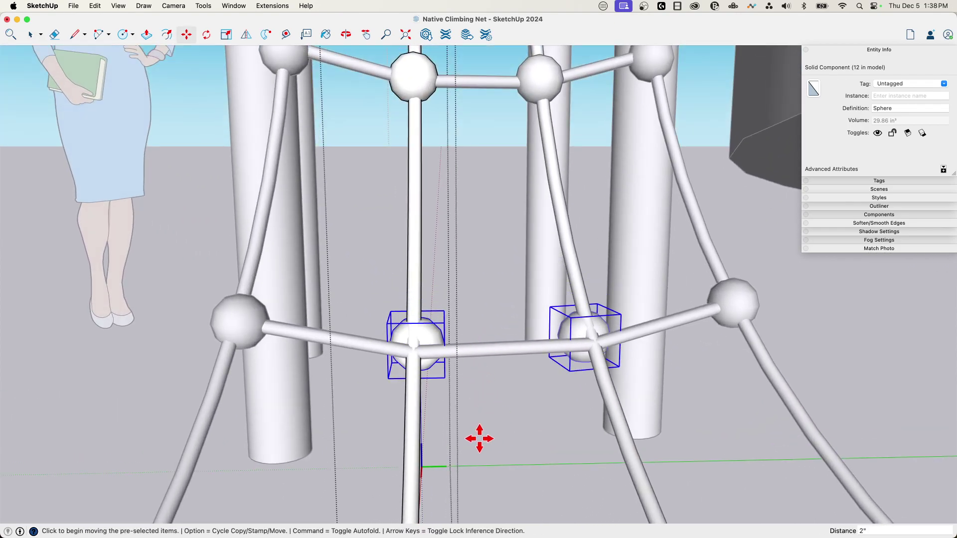
{"action": "middle_click_drag", "start_coordinate": [479, 439], "coordinate": [509, 396]}
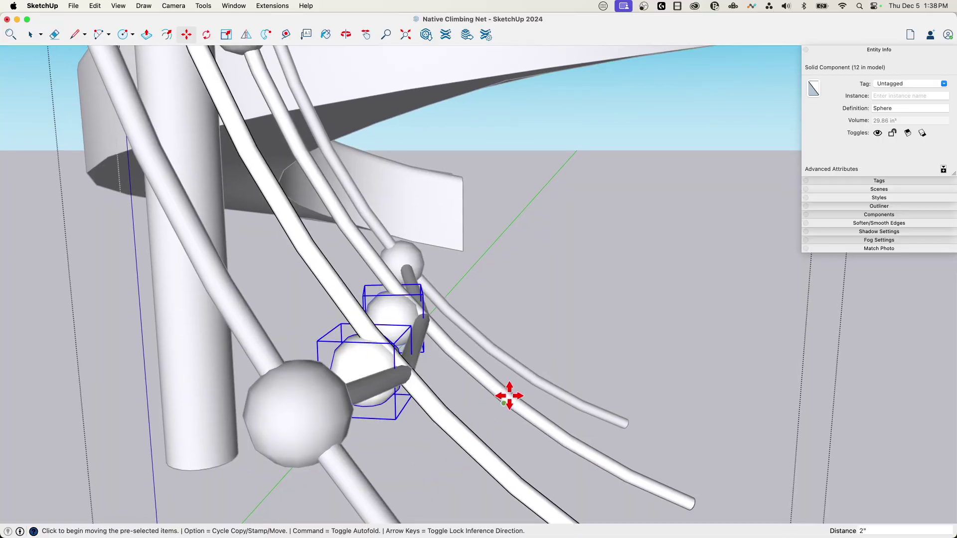
{"action": "left_click", "coordinate": [541, 341]}
{"action": "left_click", "coordinate": [551, 342]}
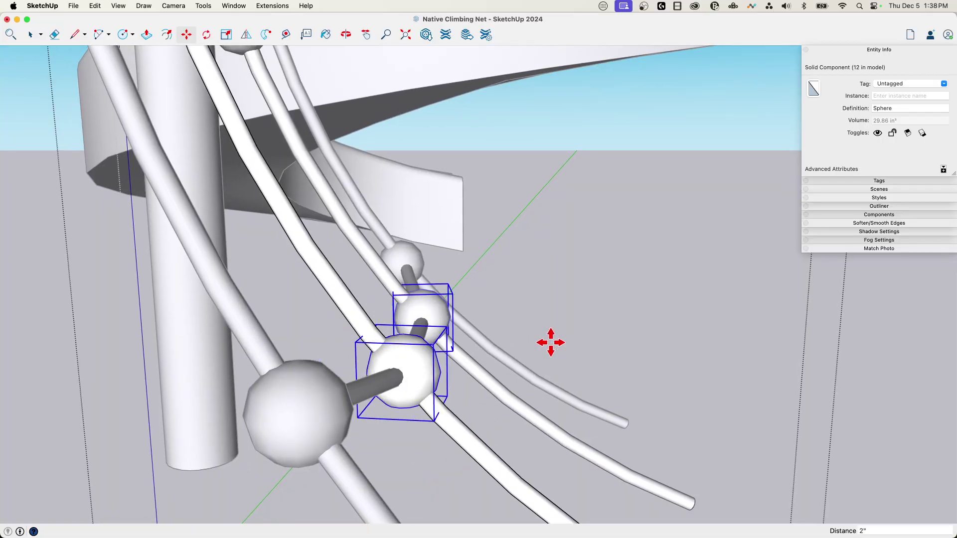
{"action": "middle_click_drag", "start_coordinate": [551, 342], "coordinate": [512, 457]}
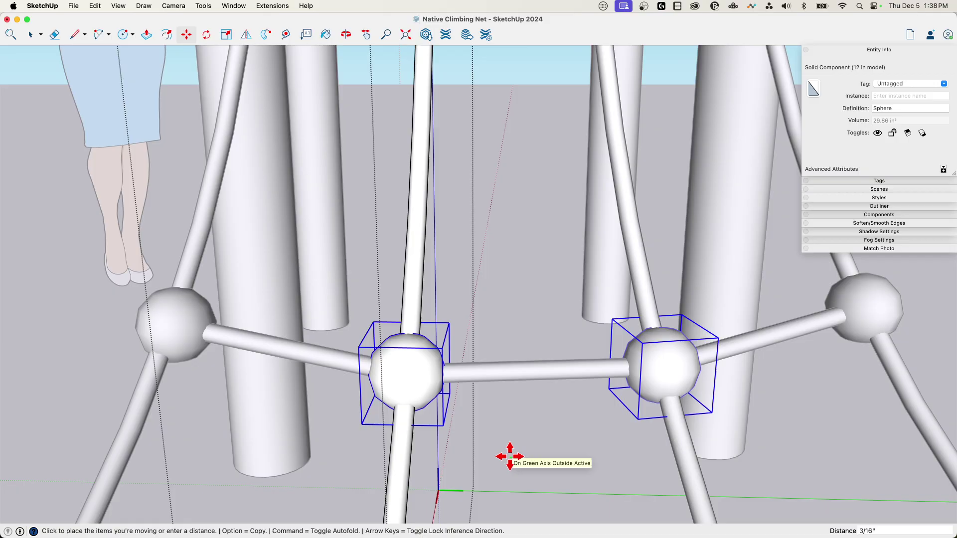
{"action": "key", "text": "space"}
{"action": "scroll", "coordinate": [472, 309], "scroll_direction": "down", "scroll_amount": 5}
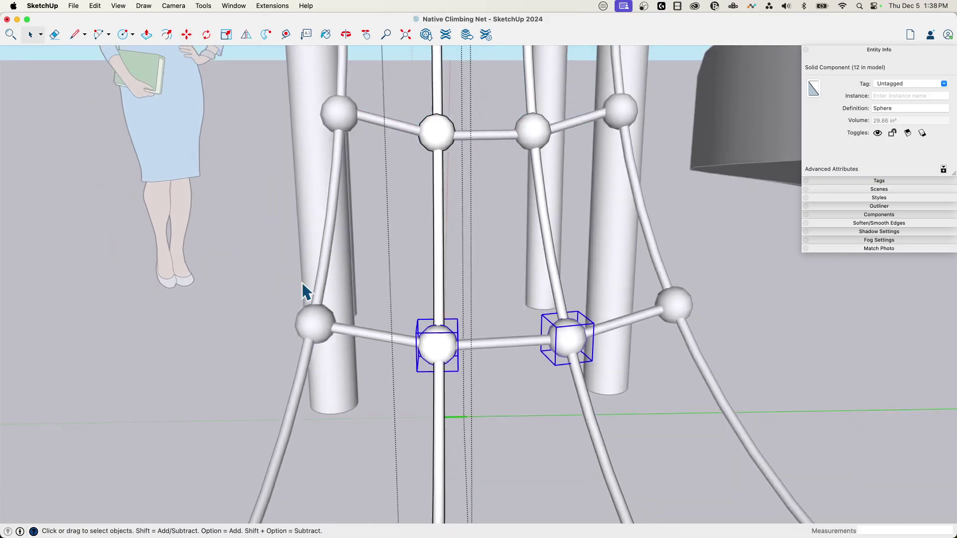
{"action": "middle_click_drag", "start_coordinate": [452, 228], "coordinate": [431, 293]}
{"action": "scroll", "coordinate": [406, 387], "scroll_direction": "down", "scroll_amount": 5}
{"action": "left_click", "coordinate": [378, 384]}
Group all four vertical ropes and three horizontal ropes of the climbing net together.
{"action": "middle_click_drag", "start_coordinate": [469, 239], "coordinate": [557, 261]}
{"action": "left_click_drag", "start_coordinate": [557, 260], "coordinate": [482, 394]}
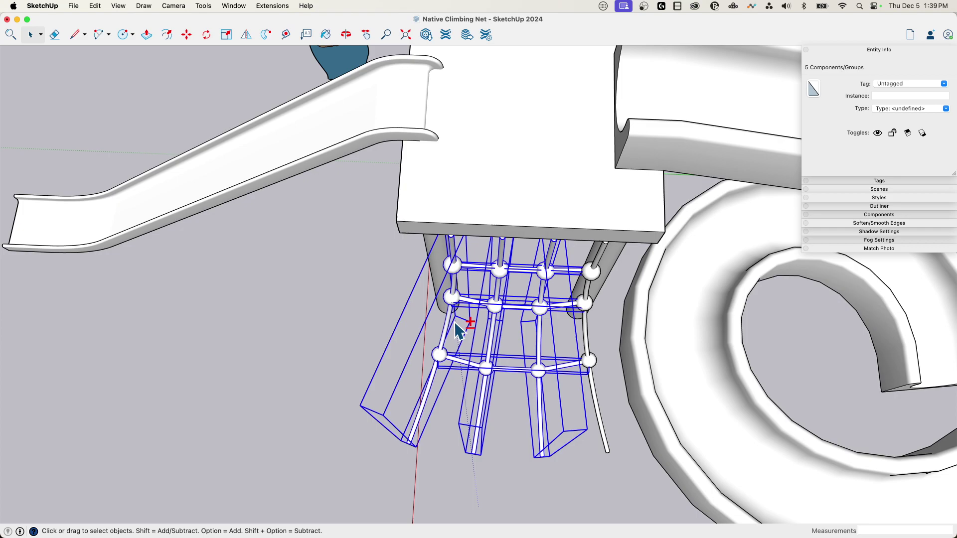
{"action": "left_click", "coordinate": [587, 328], "text": "shift"}
{"action": "right_click", "coordinate": [587, 328]}
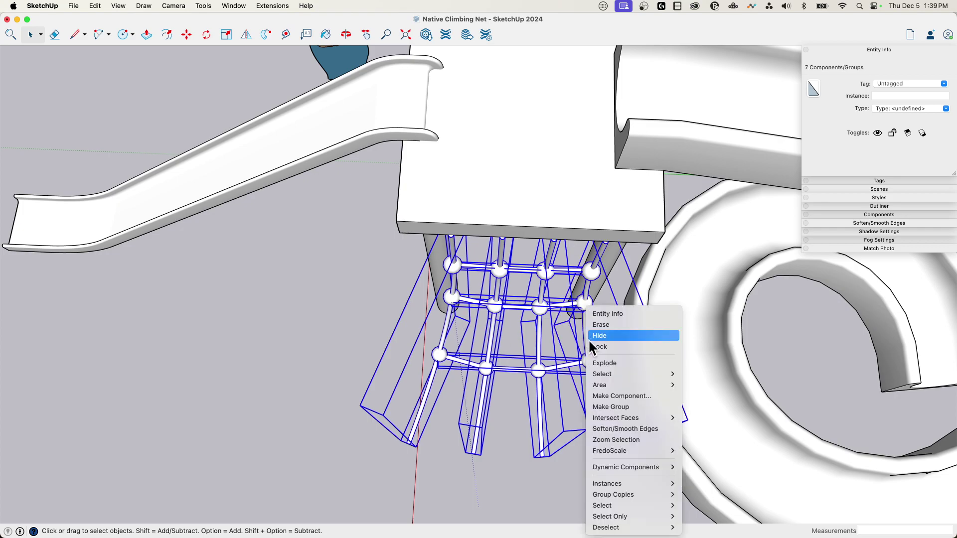
{"action": "left_click", "coordinate": [612, 407]}
Nudge the climbing net group about 1 5/16" at the platform's edge and clear the selection.
{"action": "middle_click_drag", "start_coordinate": [620, 417], "coordinate": [388, 296]}
{"action": "key", "text": "m"}
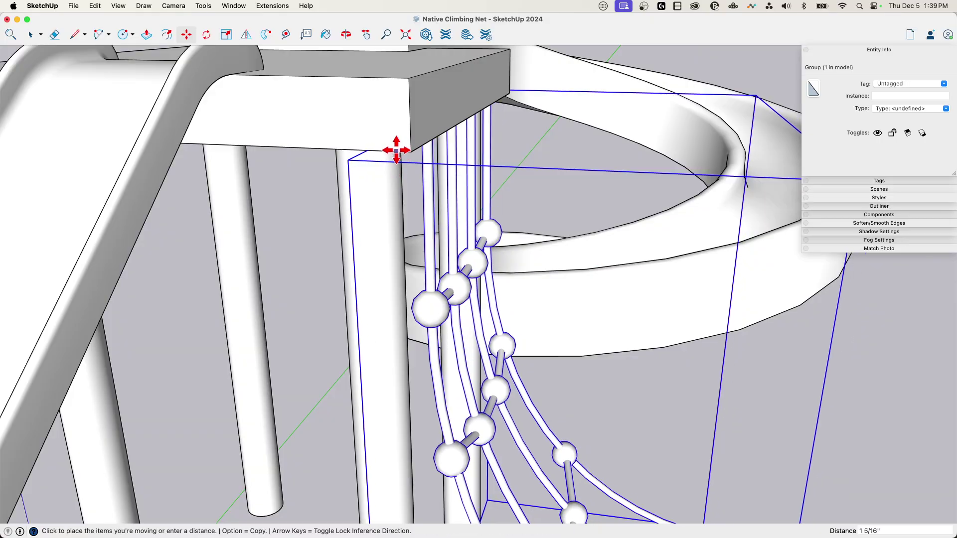
{"action": "key", "text": "space"}
{"action": "scroll", "coordinate": [395, 271], "scroll_direction": "down", "scroll_amount": 10}
{"action": "left_click", "coordinate": [280, 387]}
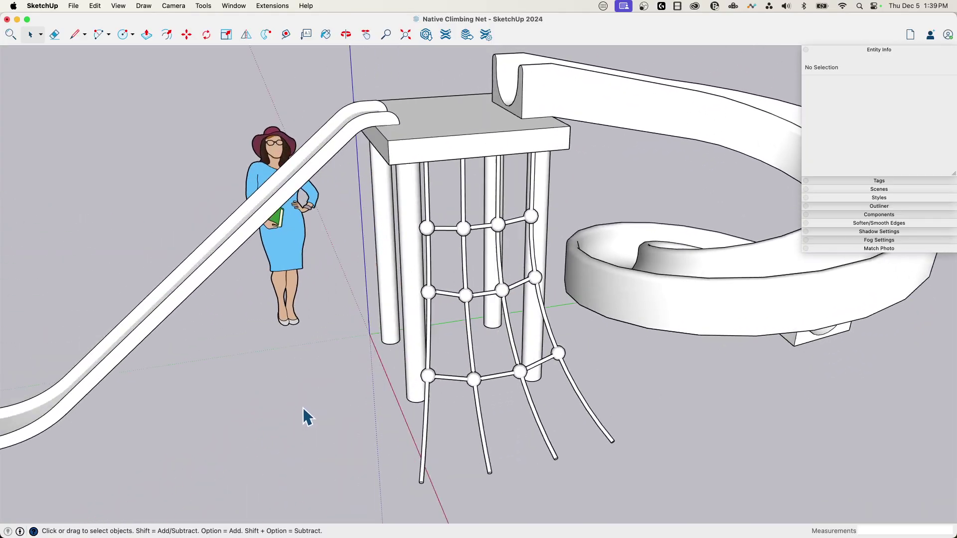
{"action": "scroll", "coordinate": [297, 411], "scroll_direction": "down", "scroll_amount": 2}
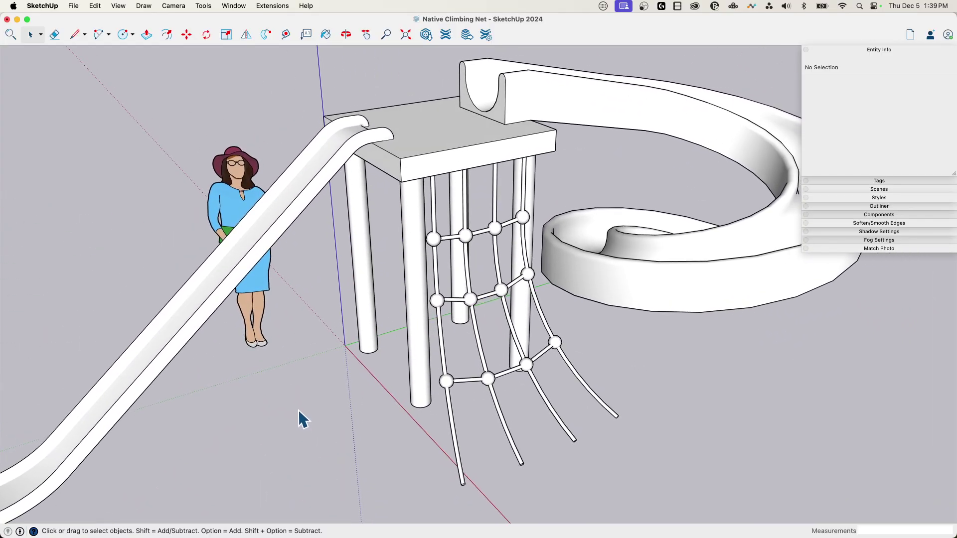